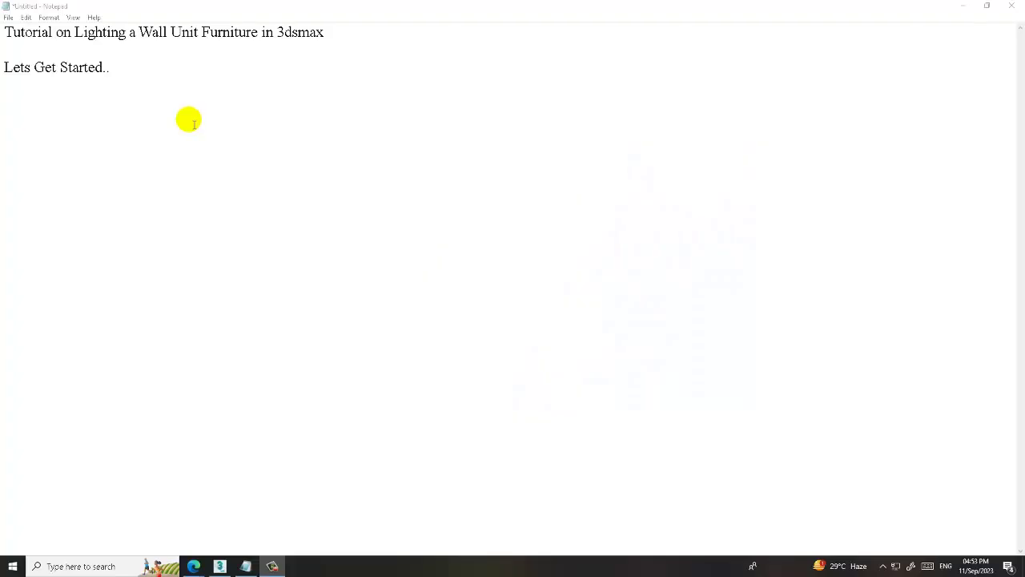
# Select all of the note's text, then zoom the 3ds Max view closer to the TV wall.
pyautogui.hotkey('ctrl', 'a')
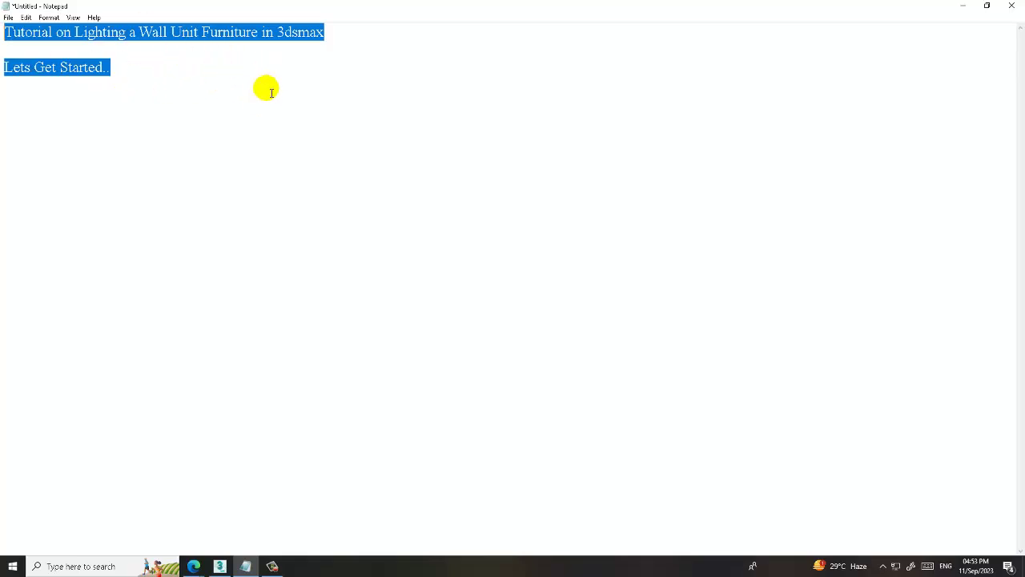
pyautogui.click(216, 568)
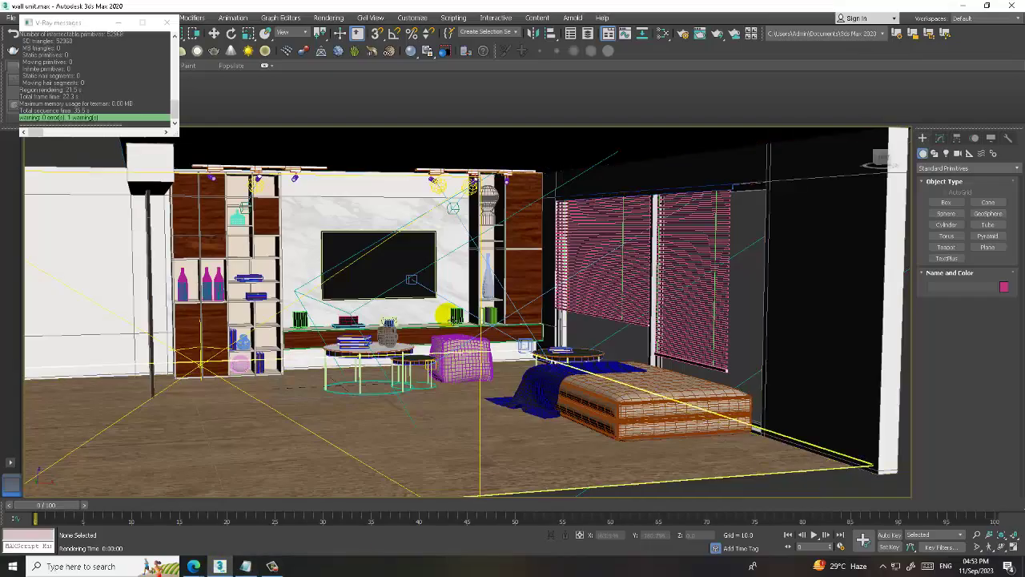
pyautogui.scroll(5, 561, 329)
pyautogui.moveTo(552, 337); pyautogui.dragTo(567, 331, button='middle')
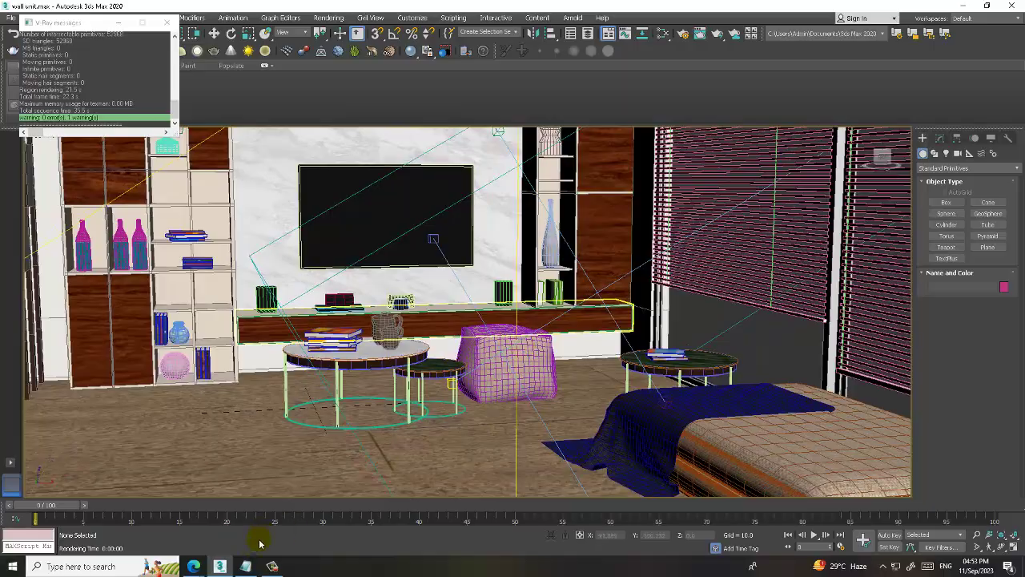
# Back in the note, start a new line below 'Lets Get Started..'.
pyautogui.click(245, 566)
pyautogui.click(178, 74)
pyautogui.press('Return')
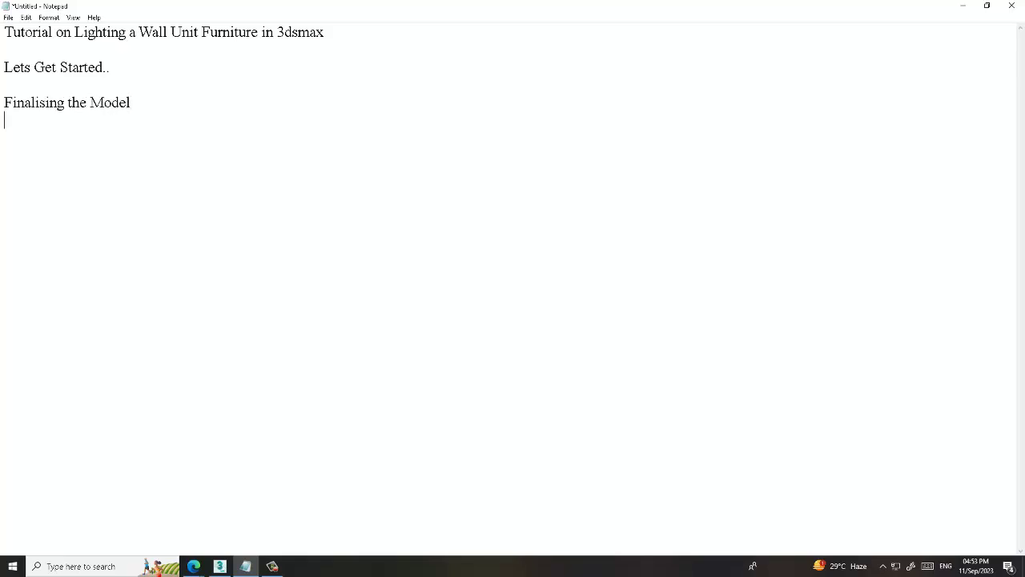
# Minimize Notepad, reframe the viewport on the TV wall, and start a V-Ray render via Rendering > Render.
pyautogui.click(963, 5)
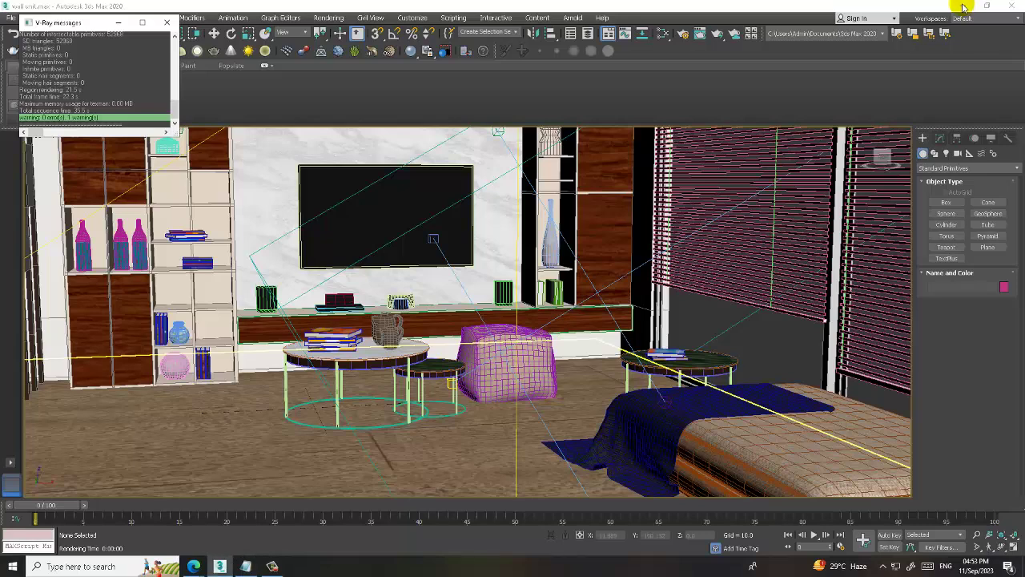
pyautogui.keyDown('alt'); pyautogui.moveTo(391, 216); pyautogui.dragTo(521, 229, button='middle'); pyautogui.keyUp('alt')
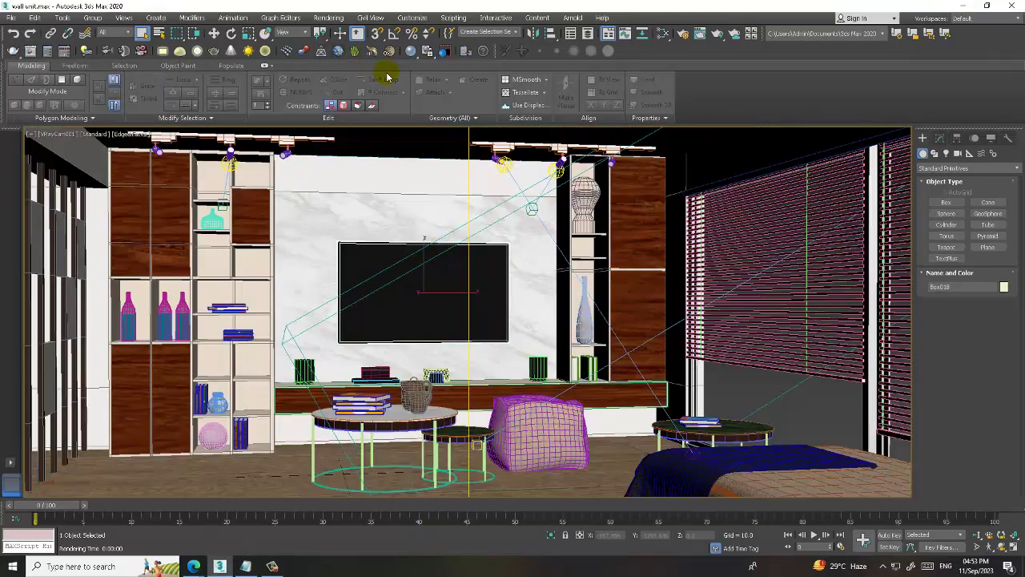
pyautogui.click(315, 18)
pyautogui.click(331, 37)
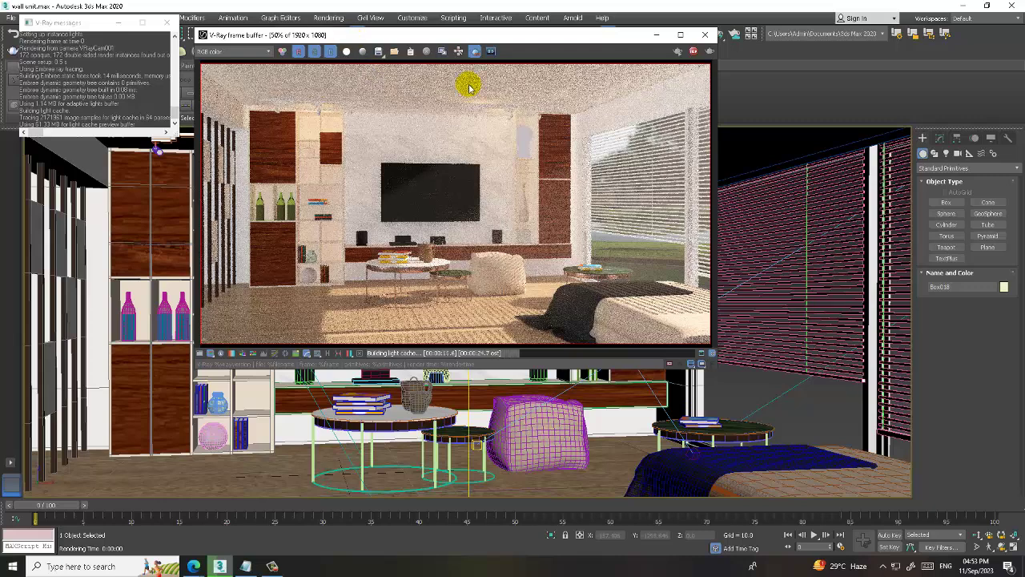
# Close the render and set the V-Ray plane light's Multiplier to 0.3.
pyautogui.click(705, 35)
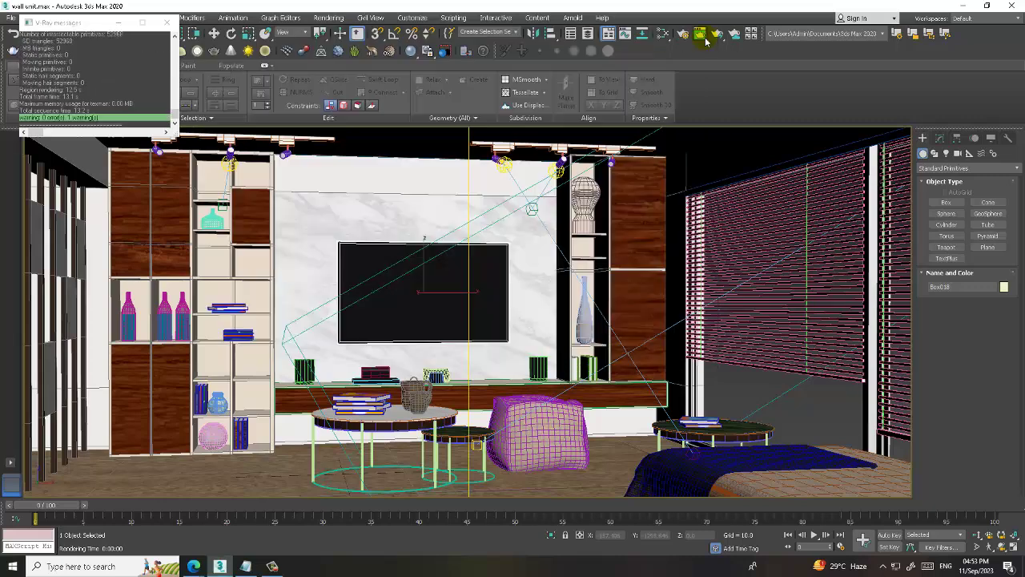
pyautogui.scroll(1, 516, 286)
pyautogui.scroll(-5, 513, 320)
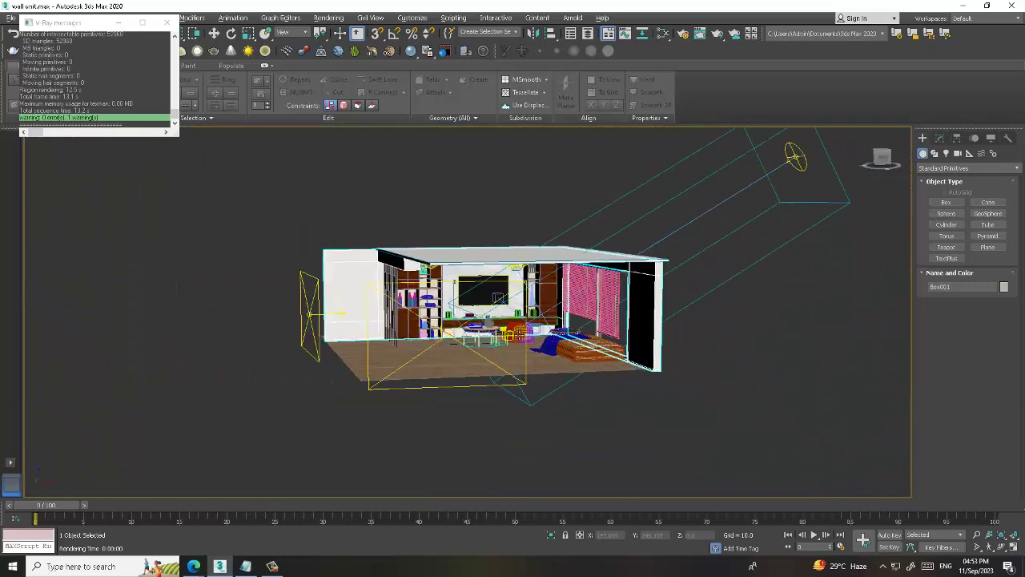
pyautogui.keyDown('alt'); pyautogui.moveTo(513, 321); pyautogui.dragTo(486, 398, button='middle'); pyautogui.keyUp('alt')
pyautogui.click(486, 399)
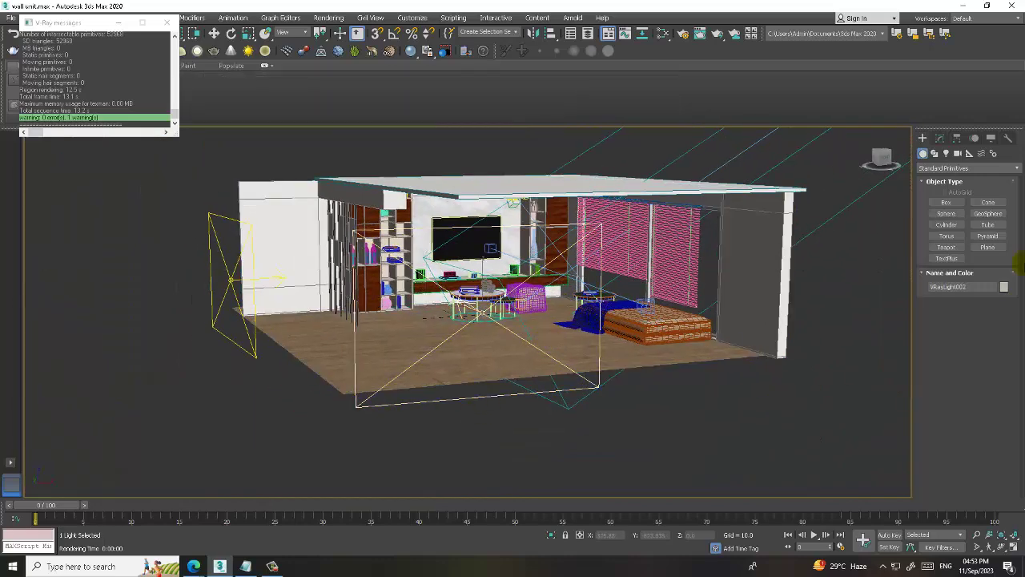
pyautogui.click(940, 137)
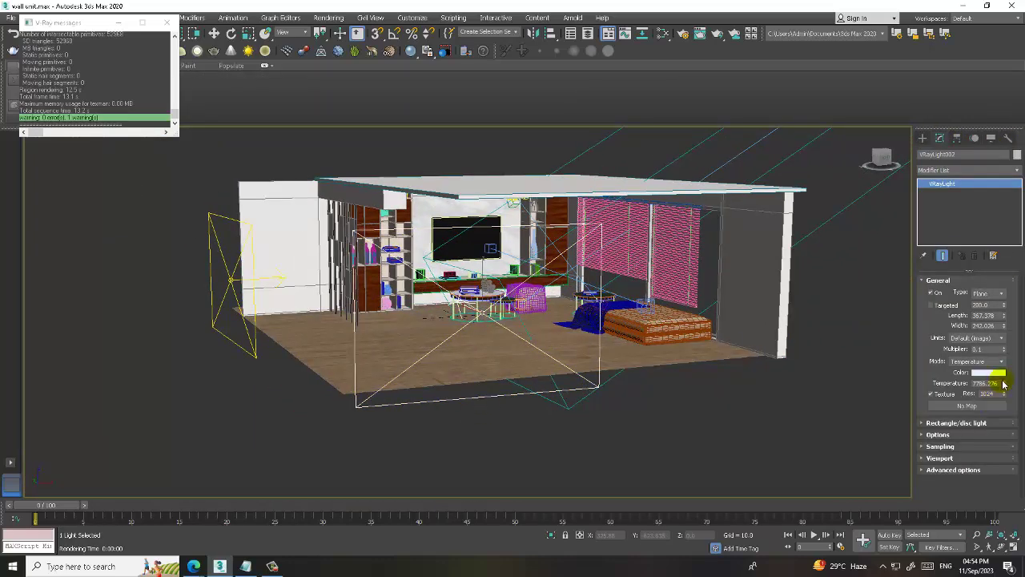
pyautogui.click(986, 350)
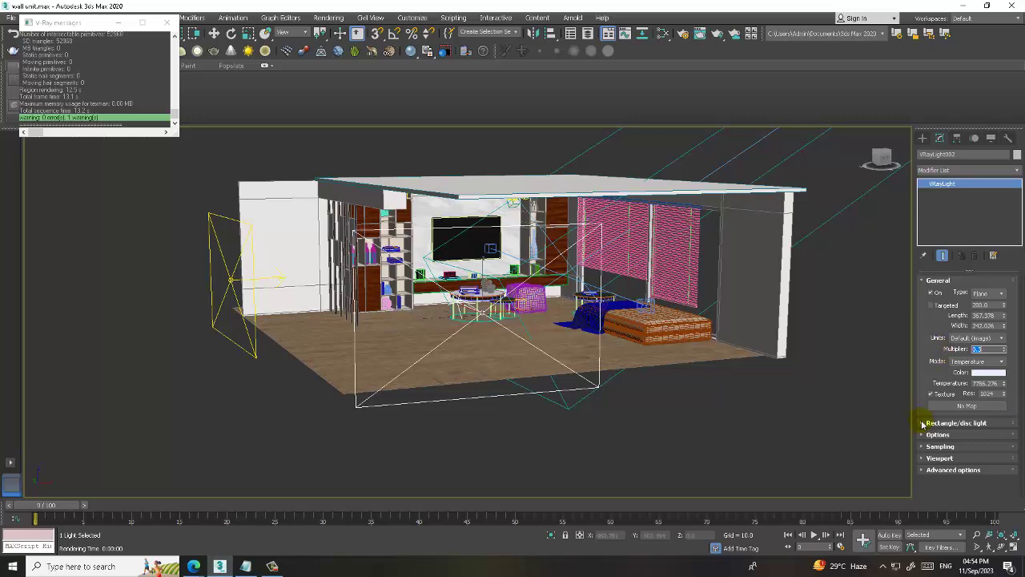
# Re-render the room to check the brighter light, close the render, and select Box001.
pyautogui.scroll(3, 270, 315)
pyautogui.scroll(3, 313, 245)
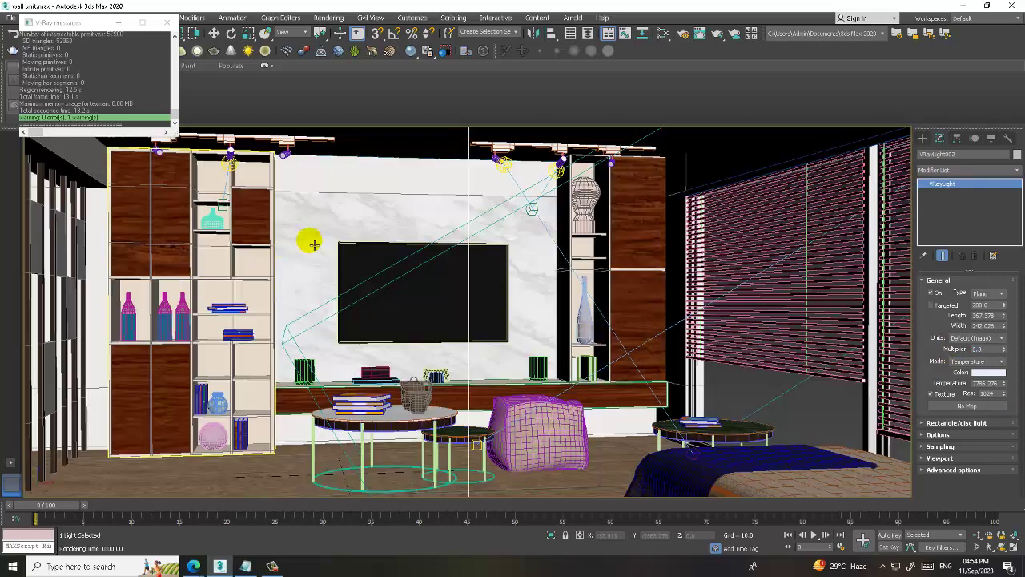
pyautogui.hotkey('shift', 'q')
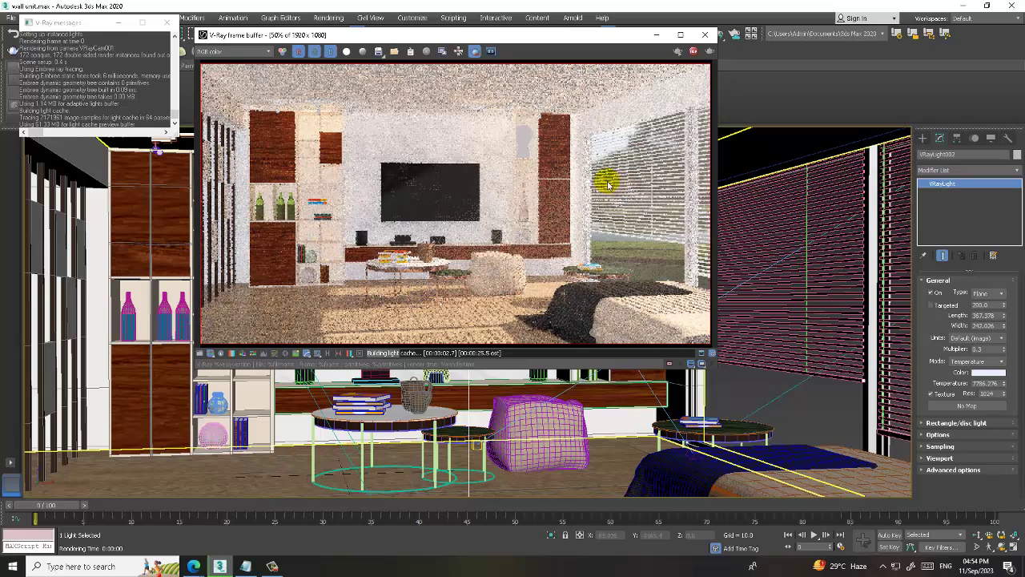
pyautogui.click(705, 34)
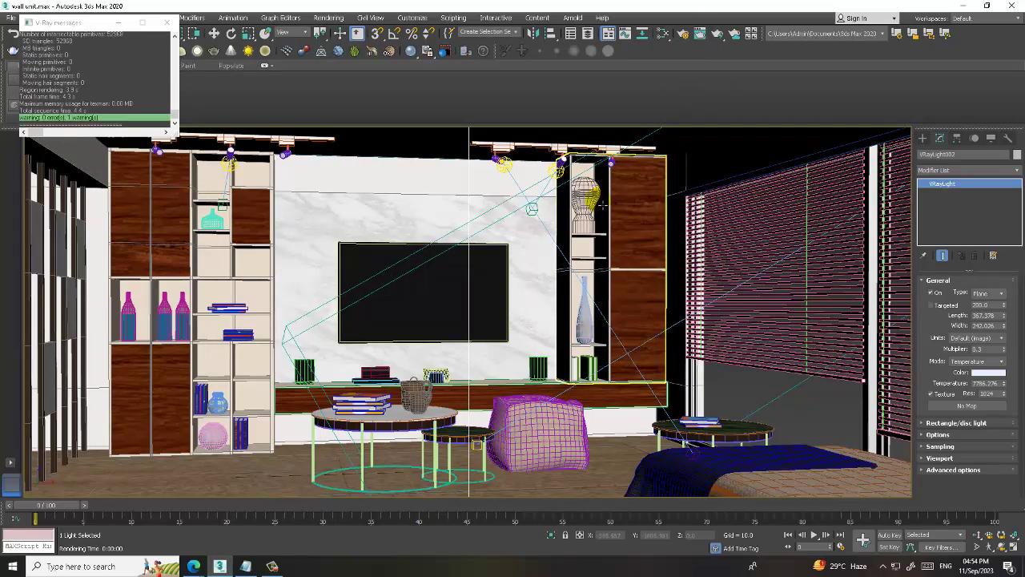
pyautogui.click(293, 291)
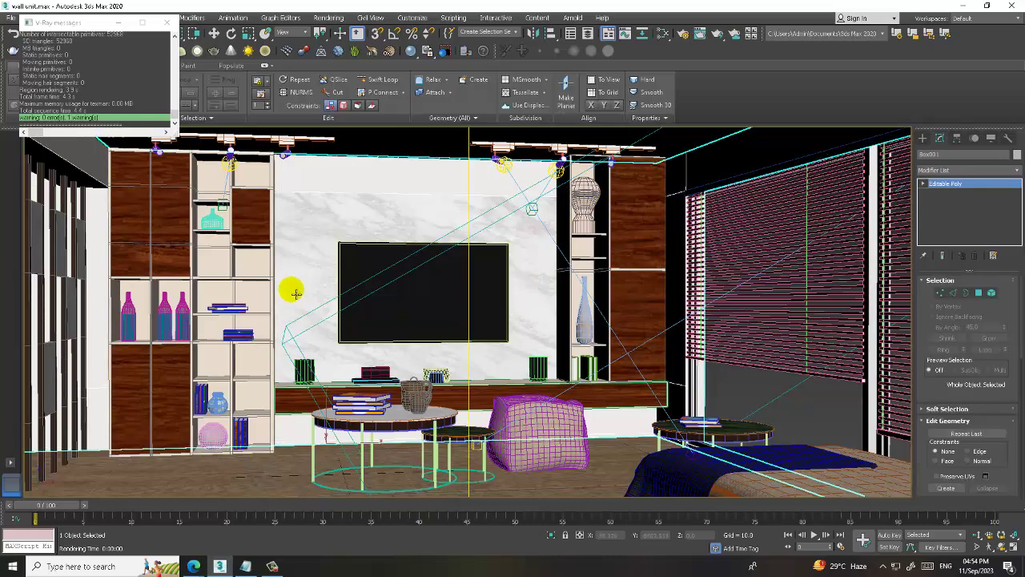
# Switch to a free Perspective view and orbit to look down on the room.
pyautogui.press('p')
pyautogui.scroll(-5, 328, 299)
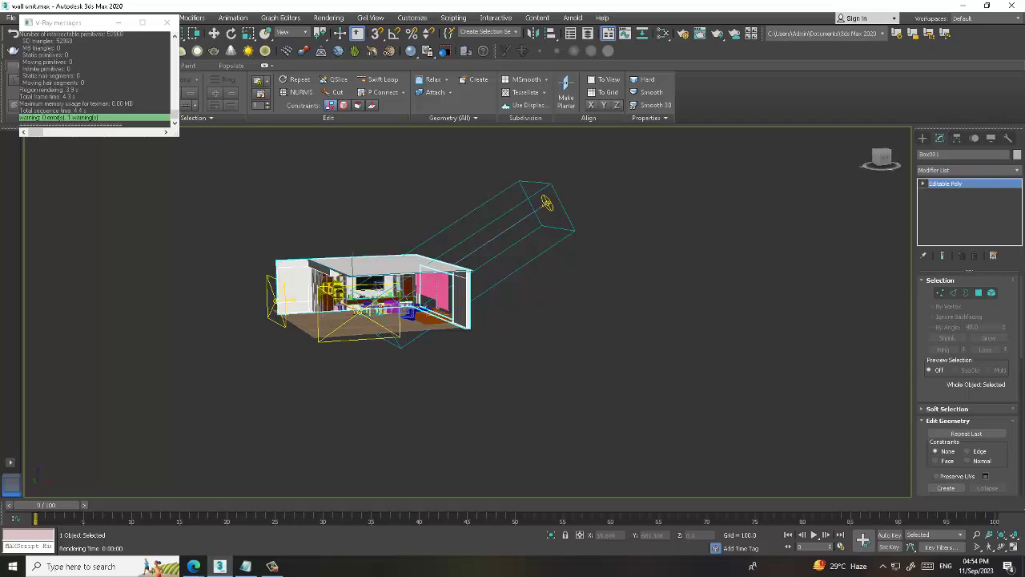
pyautogui.scroll(-2, 335, 293)
pyautogui.moveTo(335, 293)
pyautogui.keyDown('alt'); pyautogui.mouseDown(button='middle')
pyautogui.moveTo(324, 250)
pyautogui.moveTo(337, 232)
pyautogui.mouseUp(button='middle'); pyautogui.keyUp('alt')
pyautogui.scroll(5, 325, 250)
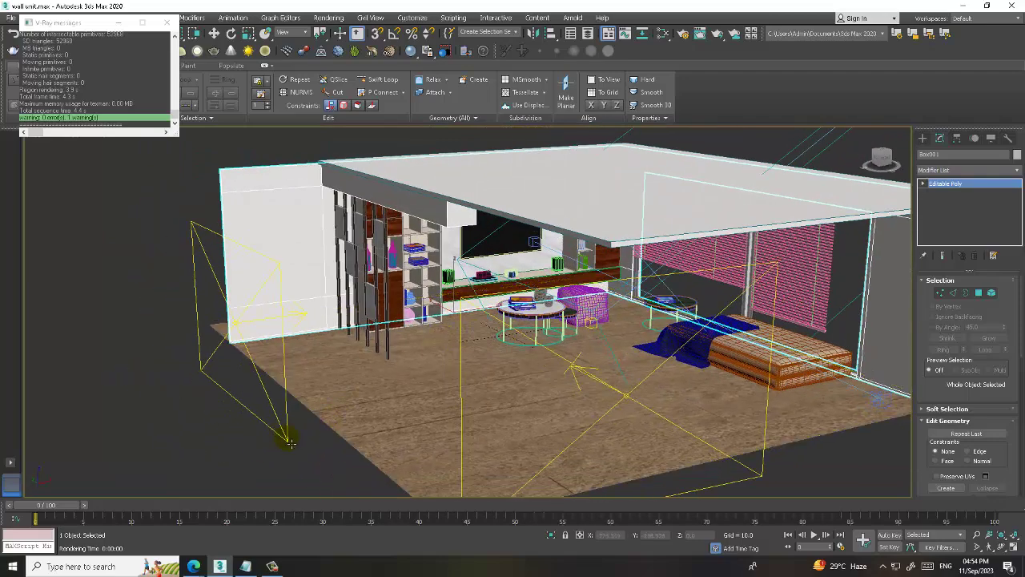
# Select the plane light at the room's left, expand its Options rollout, and open the Slate Material Editor.
pyautogui.click(290, 442)
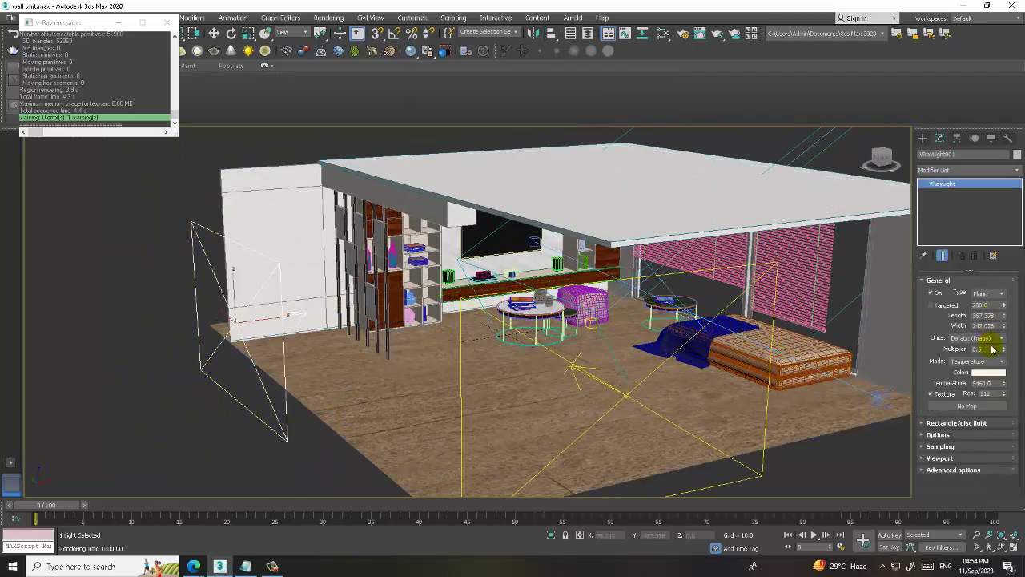
pyautogui.click(958, 435)
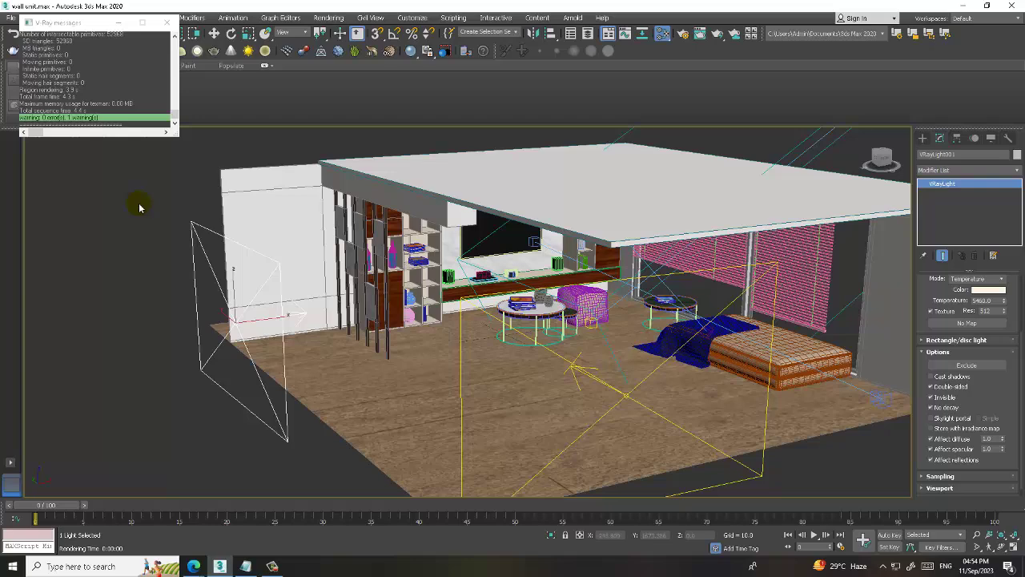
pyautogui.press('m')
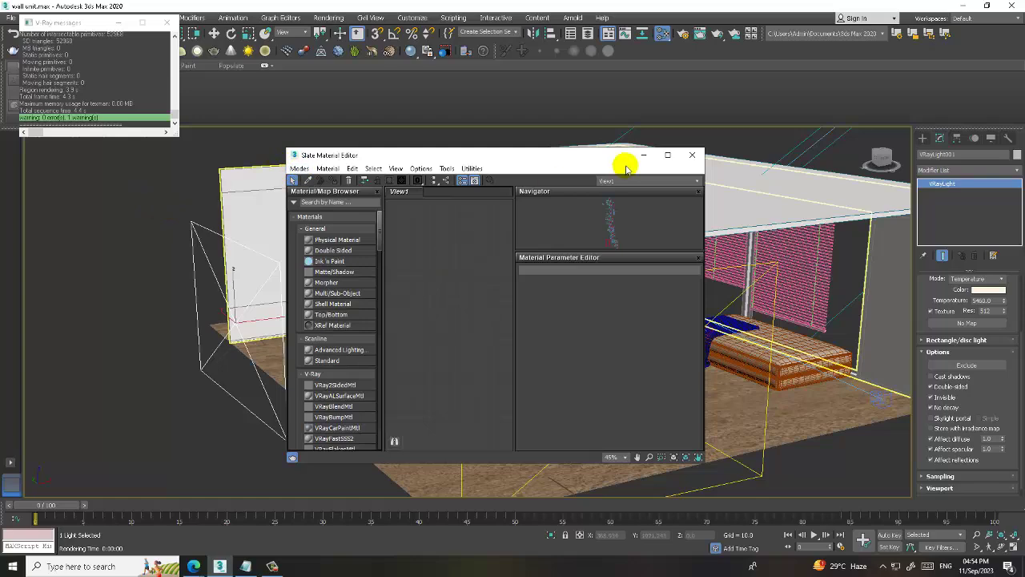
# Switch to the Compact Material Editor and instance VRayHDRI Map #44 as the light's texture.
pyautogui.click(296, 170)
pyautogui.click(338, 181)
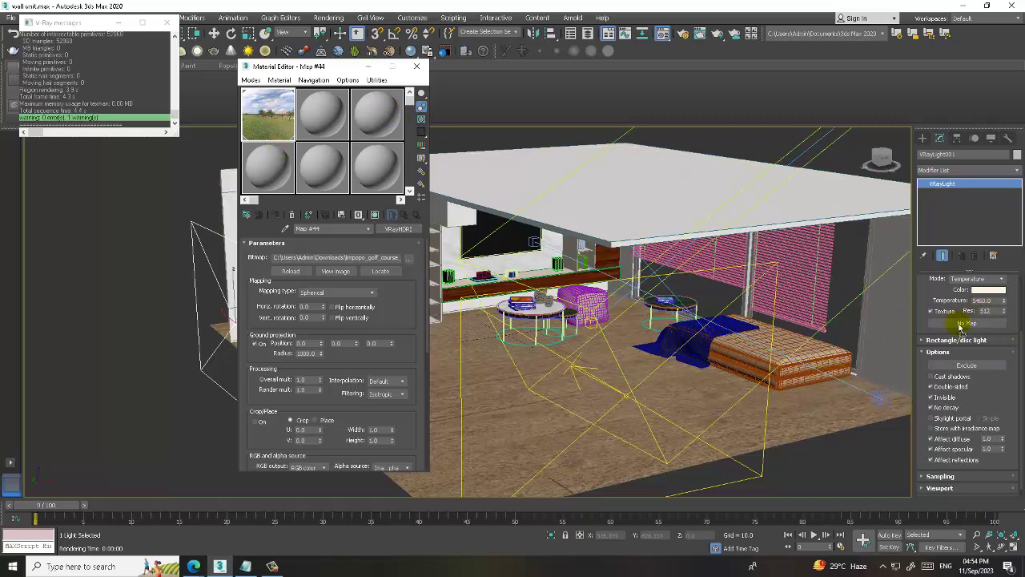
pyautogui.moveTo(961, 325); pyautogui.dragTo(962, 325)
pyautogui.click(532, 315)
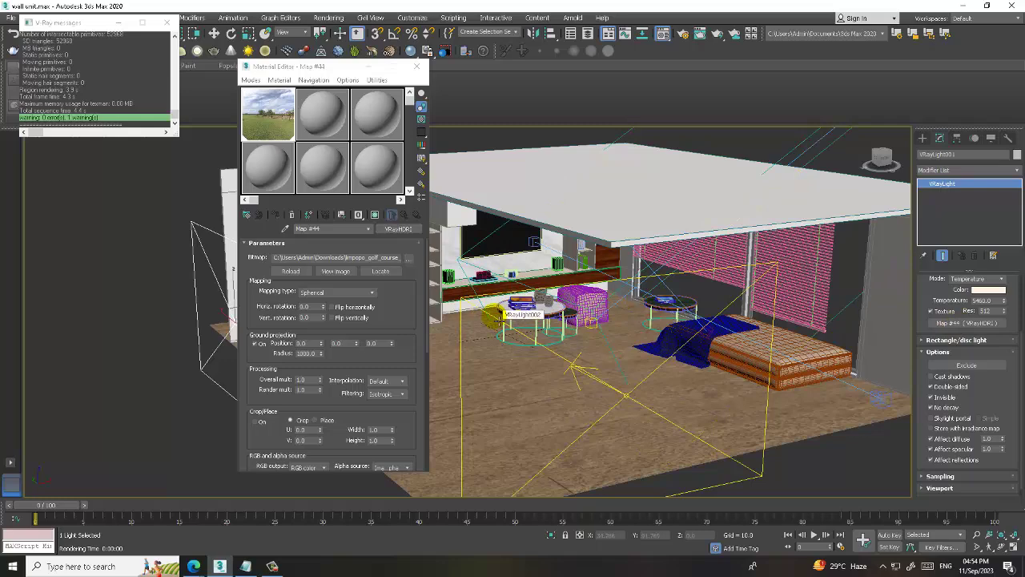
# Select VRayLight002, return to the camera view, and restore the four-viewport layout.
pyautogui.click(655, 377)
pyautogui.hotkey('shift', '4')
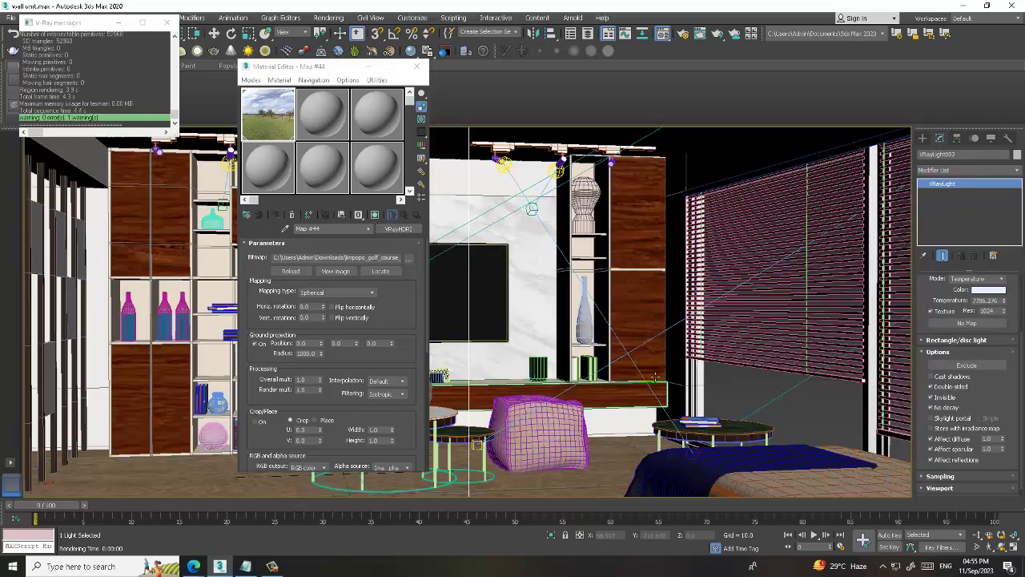
pyautogui.hotkey('alt', 'w')
# Render the camera view in V-Ray with the HDRI-textured light and close the frame buffer when done.
pyautogui.hotkey('shift', 'q')
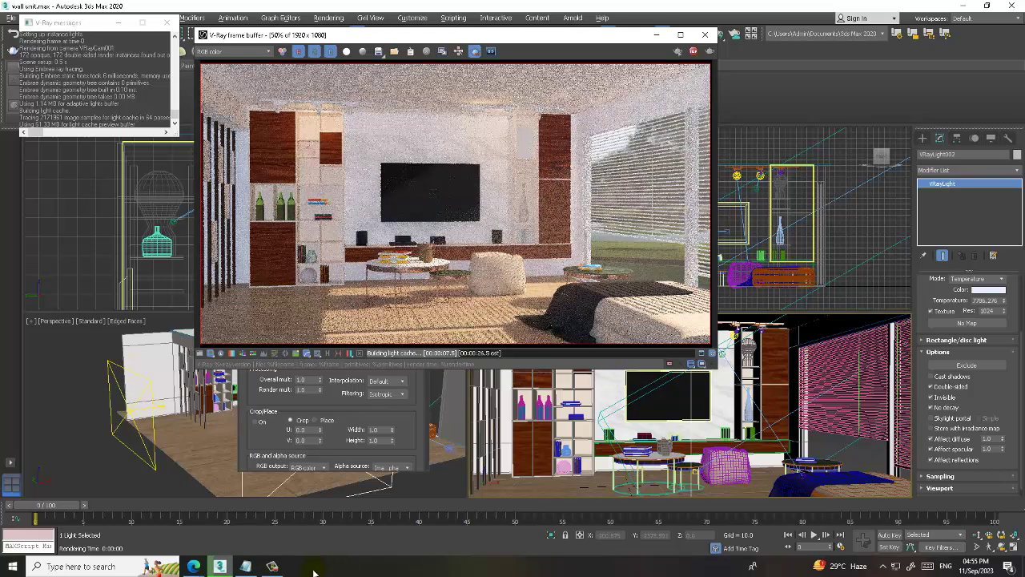
pyautogui.click(272, 567)
pyautogui.click(272, 567)
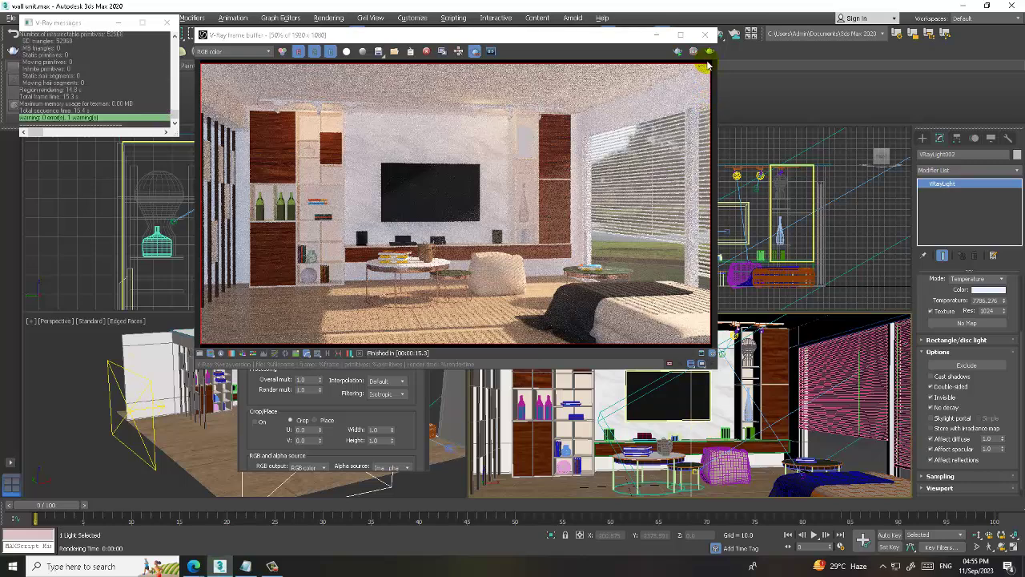
pyautogui.click(701, 34)
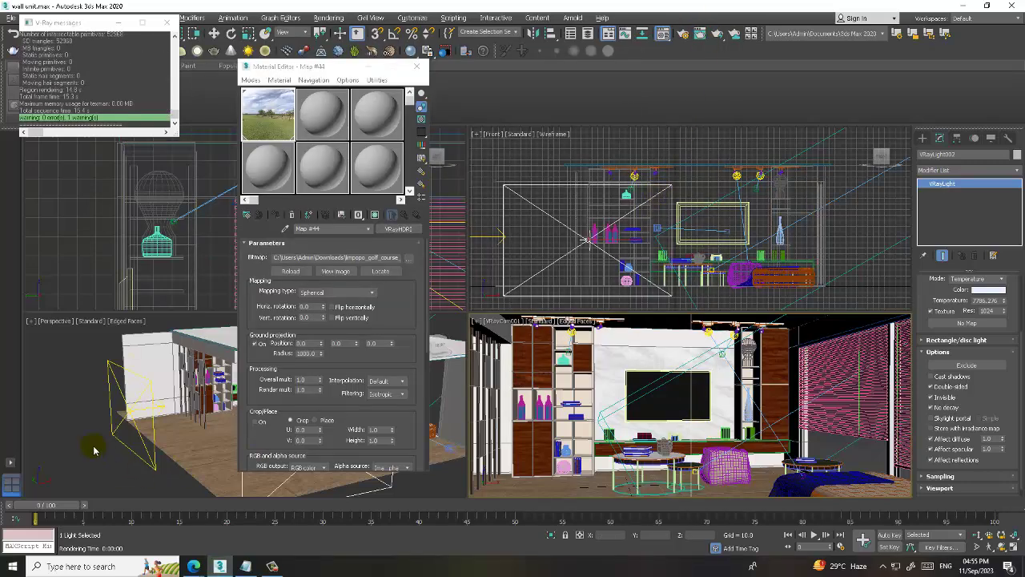
# Select the wall unit and switch the Material Editor to Slate Material Editor mode.
pyautogui.click(163, 411)
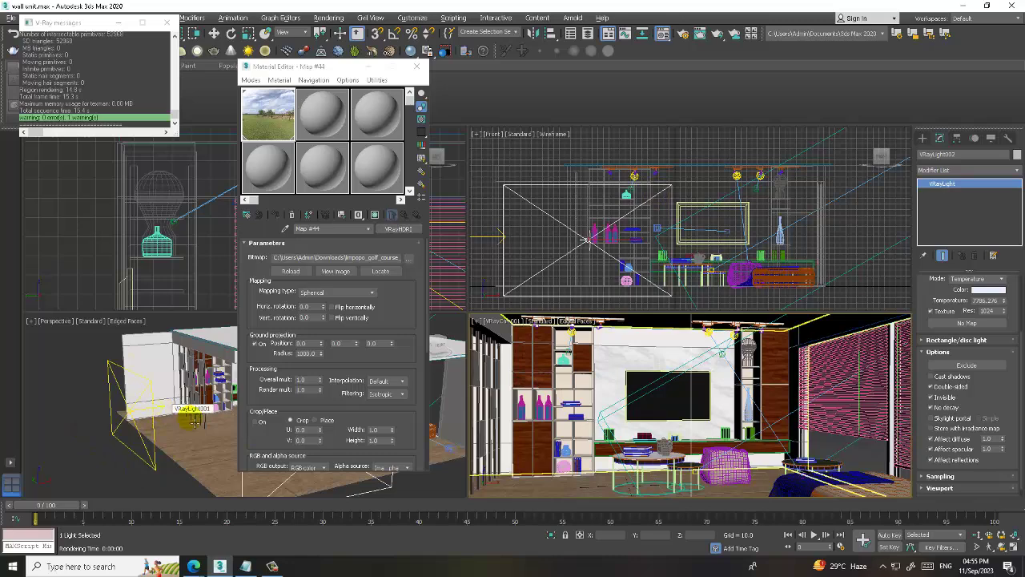
pyautogui.moveTo(588, 411); pyautogui.dragTo(594, 394)
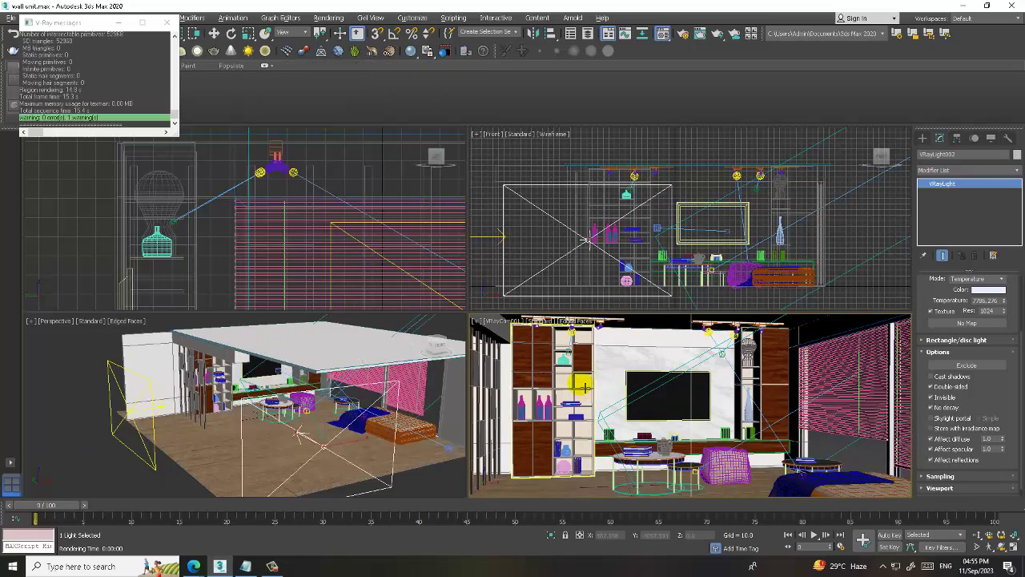
pyautogui.click(591, 387)
pyautogui.click(253, 80)
pyautogui.click(280, 107)
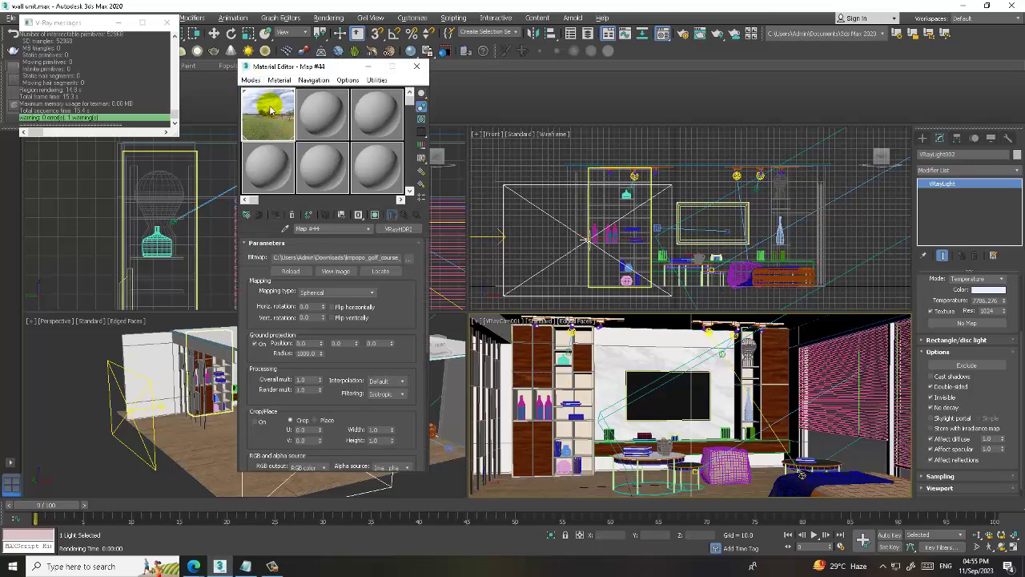
# Maximize the Slate editor, zoom the node view, and drag Map #8 Noise off Material #61.
pyautogui.click(667, 155)
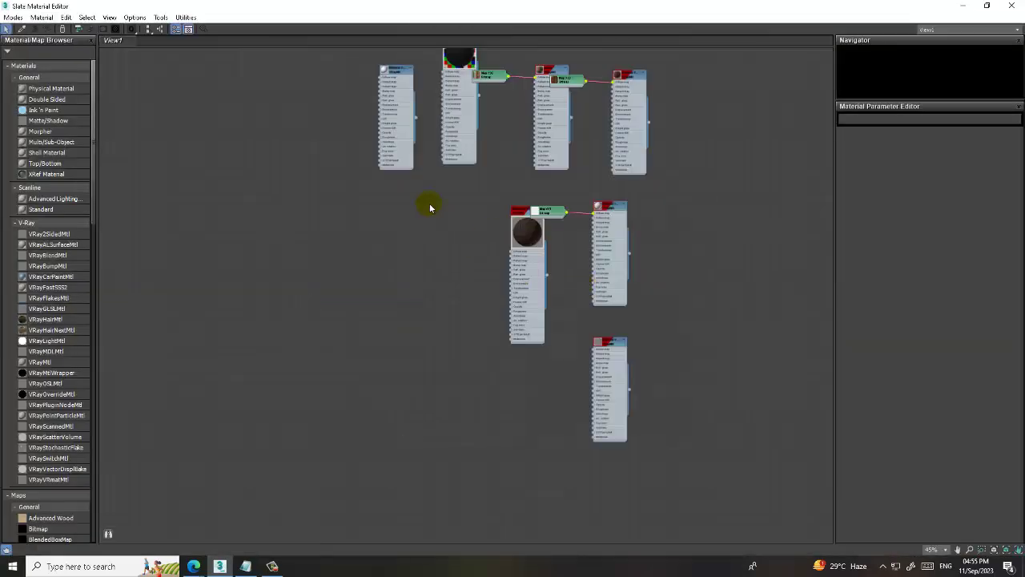
pyautogui.scroll(-3, 482, 465)
pyautogui.scroll(-3, 518, 451)
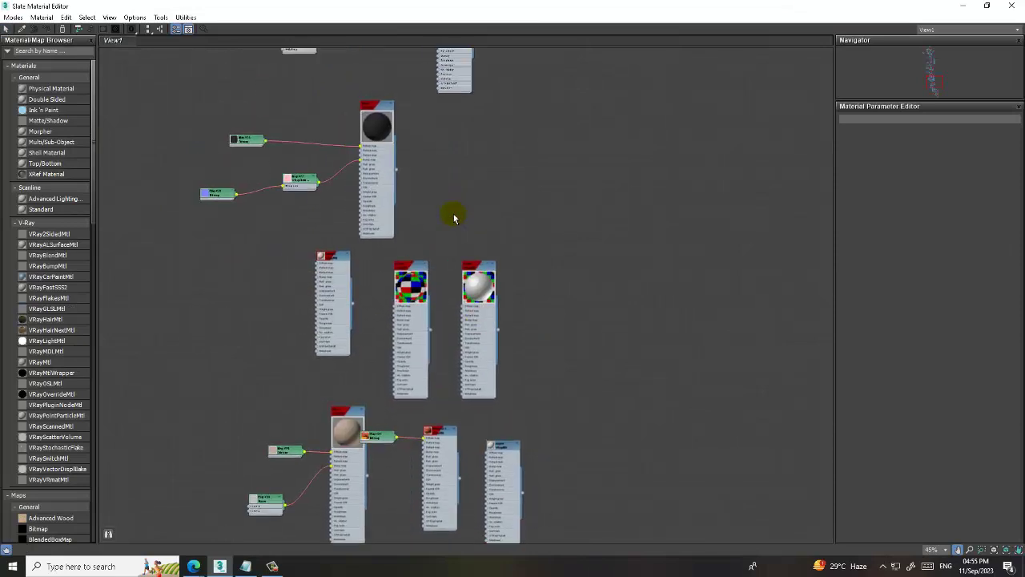
pyautogui.scroll(-3, 453, 216)
pyautogui.scroll(-3, 595, 487)
pyautogui.scroll(-1, 567, 471)
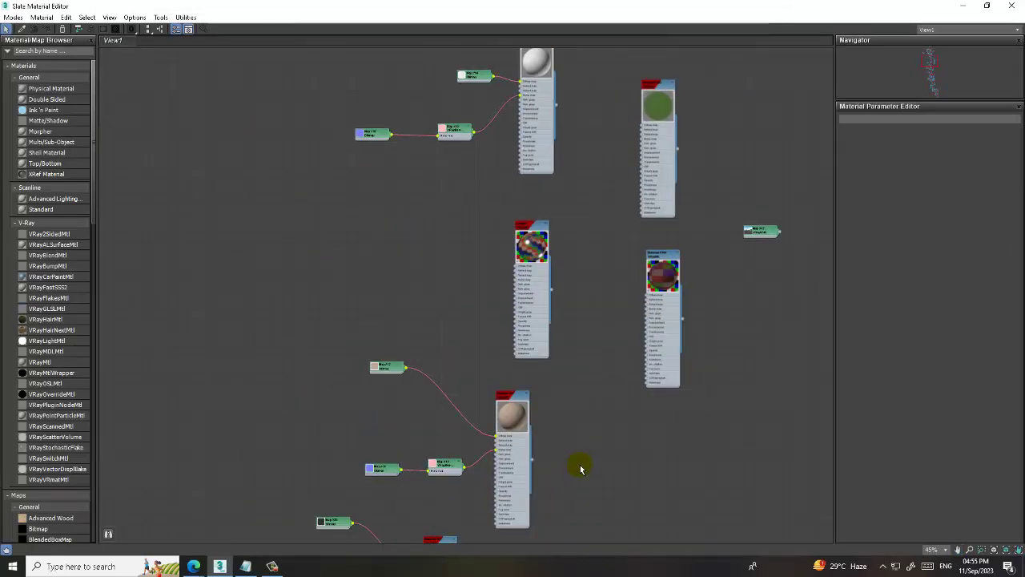
pyautogui.scroll(-3, 630, 365)
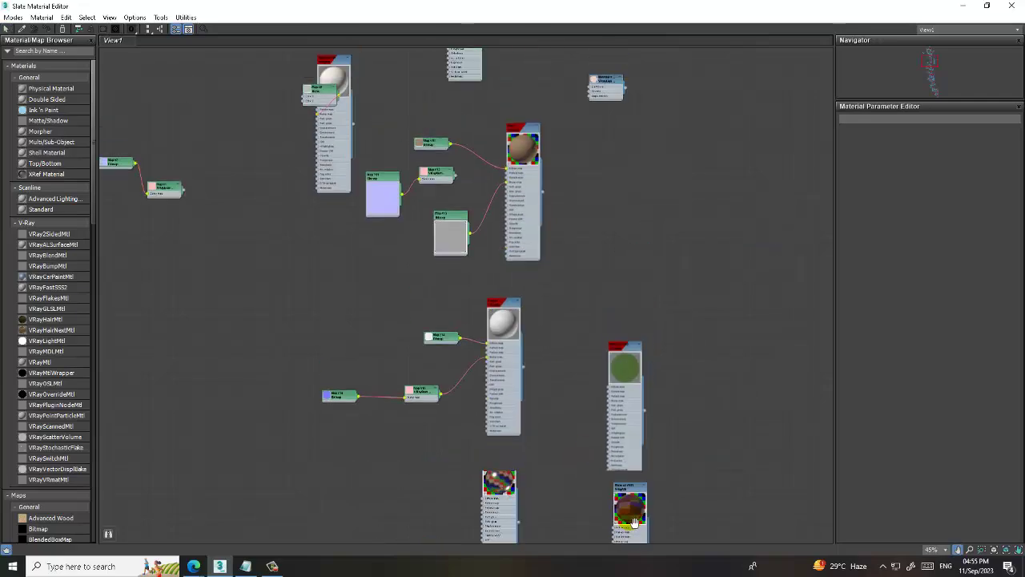
pyautogui.scroll(-2, 595, 377)
pyautogui.scroll(-2, 607, 488)
pyautogui.scroll(-2, 342, 406)
pyautogui.scroll(2, 341, 406)
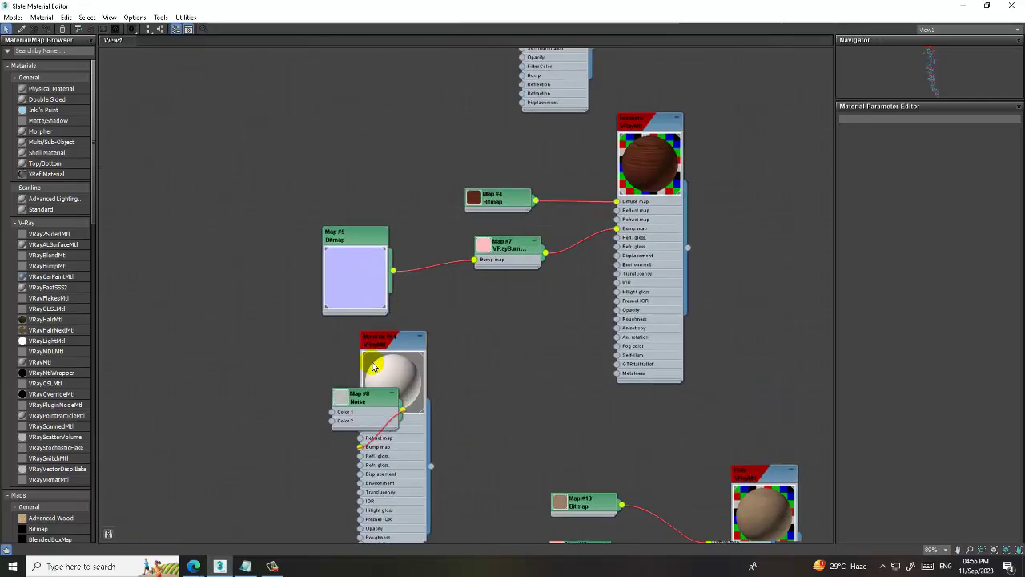
pyautogui.scroll(2, 343, 409)
pyautogui.moveTo(352, 399); pyautogui.dragTo(216, 390)
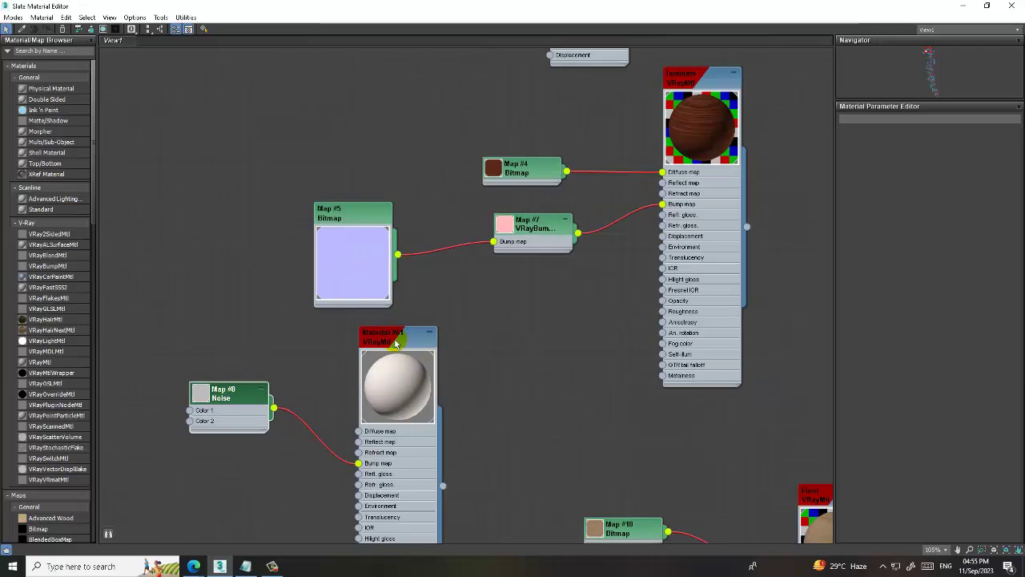
pyautogui.click(436, 357)
# Restore the Slate editor to a window and bring the material nodes into view.
pyautogui.click(985, 5)
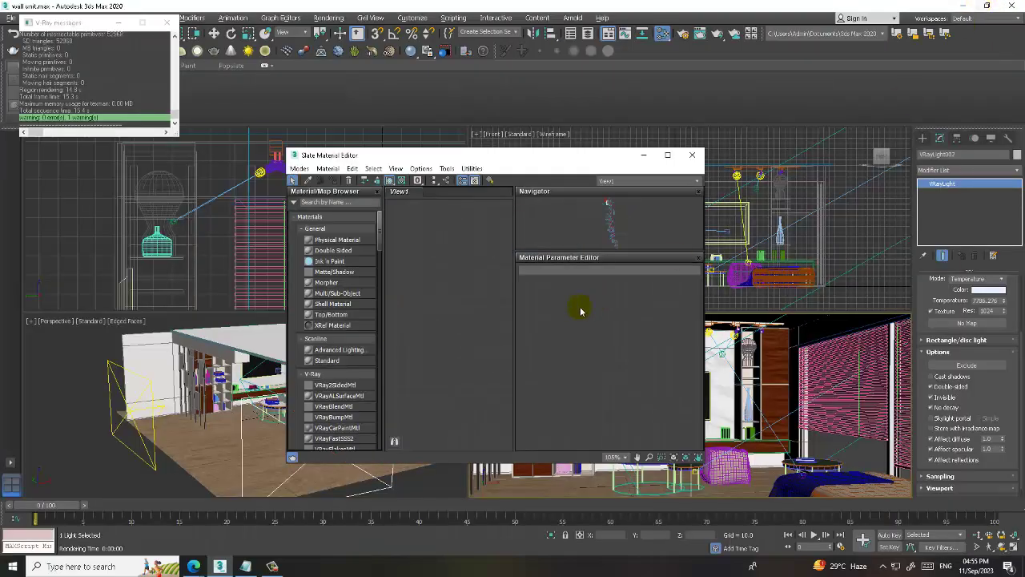
pyautogui.moveTo(406, 295); pyautogui.dragTo(400, 296, button='middle')
pyautogui.moveTo(435, 331)
pyautogui.mouseDown(button='middle')
pyautogui.moveTo(419, 330)
pyautogui.moveTo(435, 293)
pyautogui.moveTo(480, 270)
pyautogui.mouseUp(button='middle')
pyautogui.scroll(-2, 393, 259)
pyautogui.scroll(-2, 458, 331)
pyautogui.scroll(-2, 472, 290)
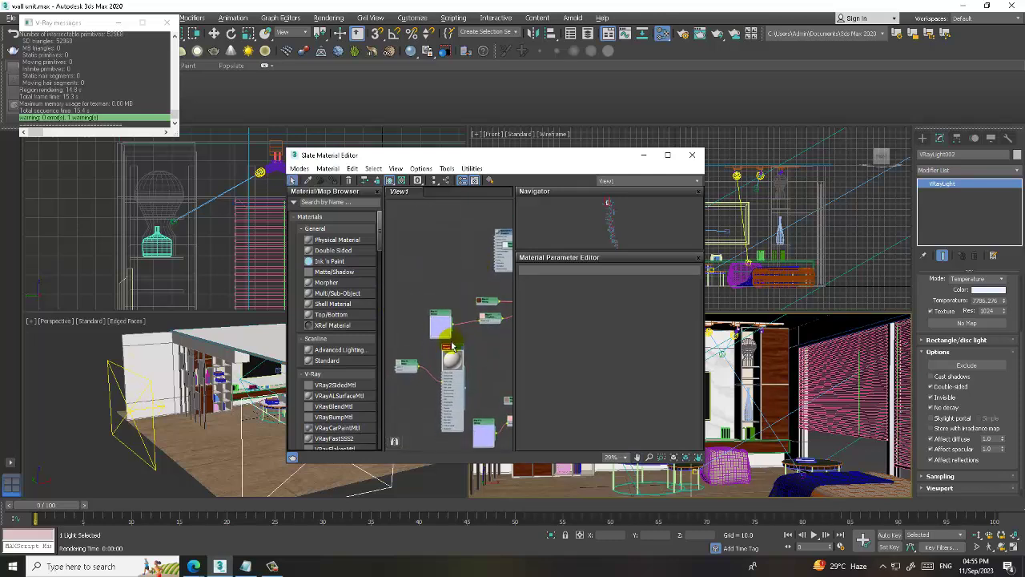
# Set Material #61's diffuse colour to a saturated blue (9,0,191).
pyautogui.doubleClick(451, 342)
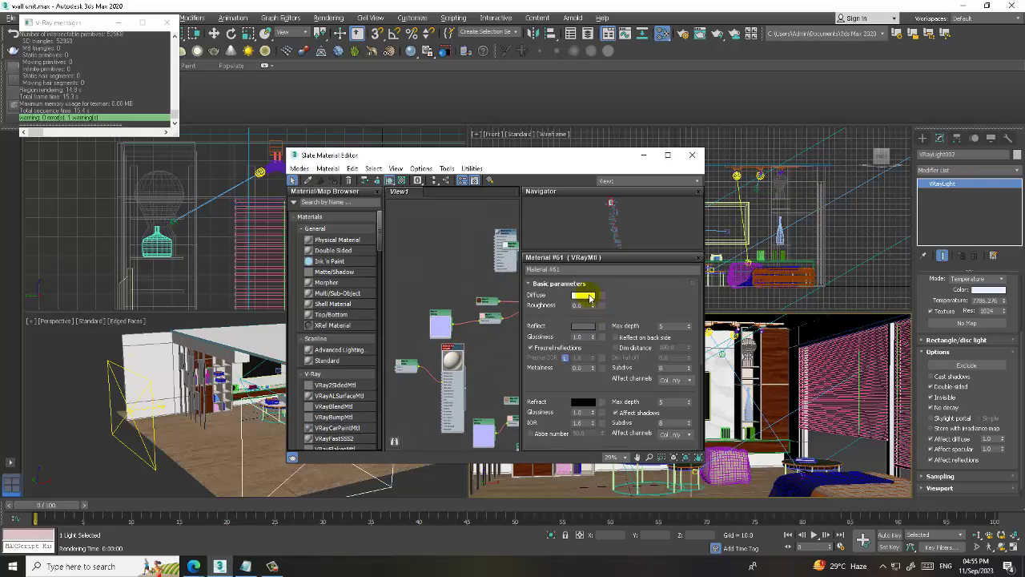
pyautogui.click(584, 295)
pyautogui.click(272, 90)
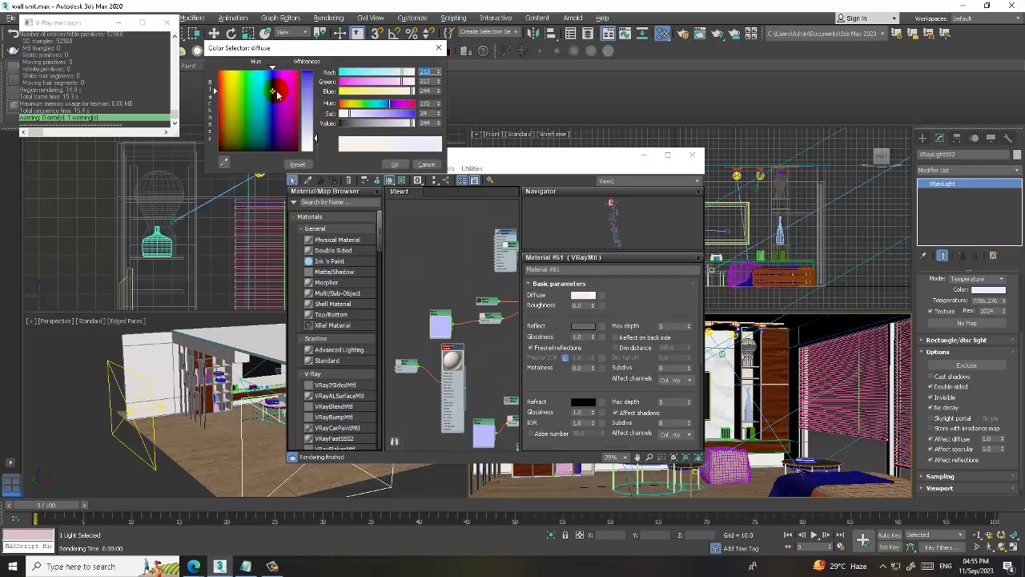
pyautogui.moveTo(315, 104); pyautogui.dragTo(316, 72)
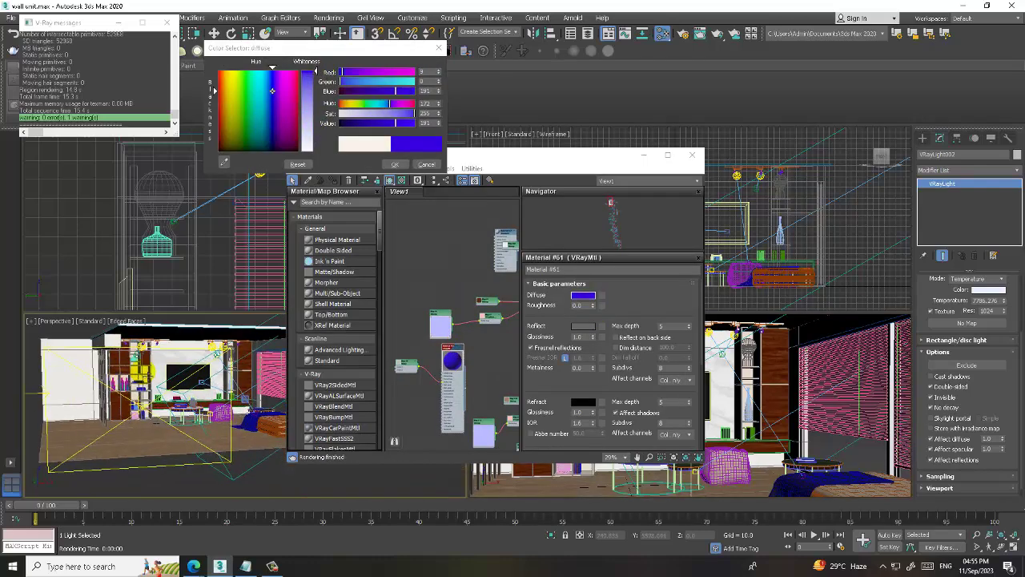
# Accept the blue diffuse, select Box001, and run a V-Ray test render, then close it.
pyautogui.click(394, 165)
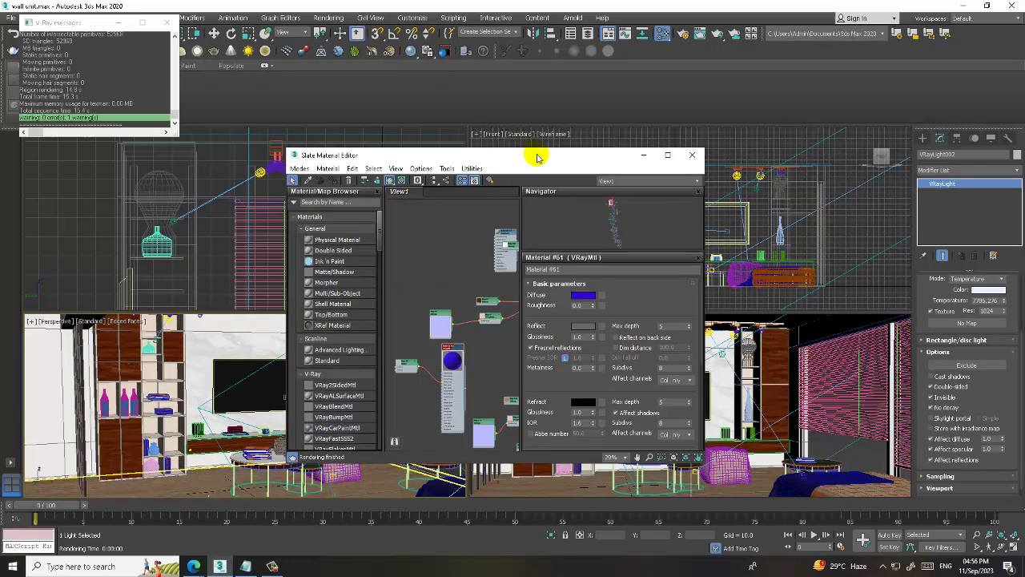
pyautogui.moveTo(533, 153); pyautogui.dragTo(298, 120)
pyautogui.click(661, 349)
pyautogui.hotkey('shift', 'q')
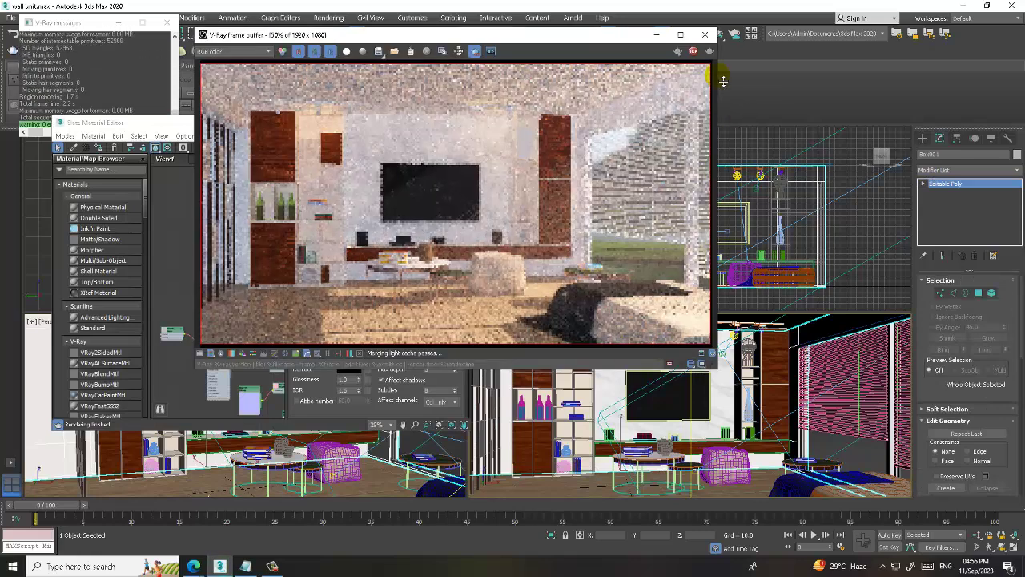
pyautogui.click(705, 35)
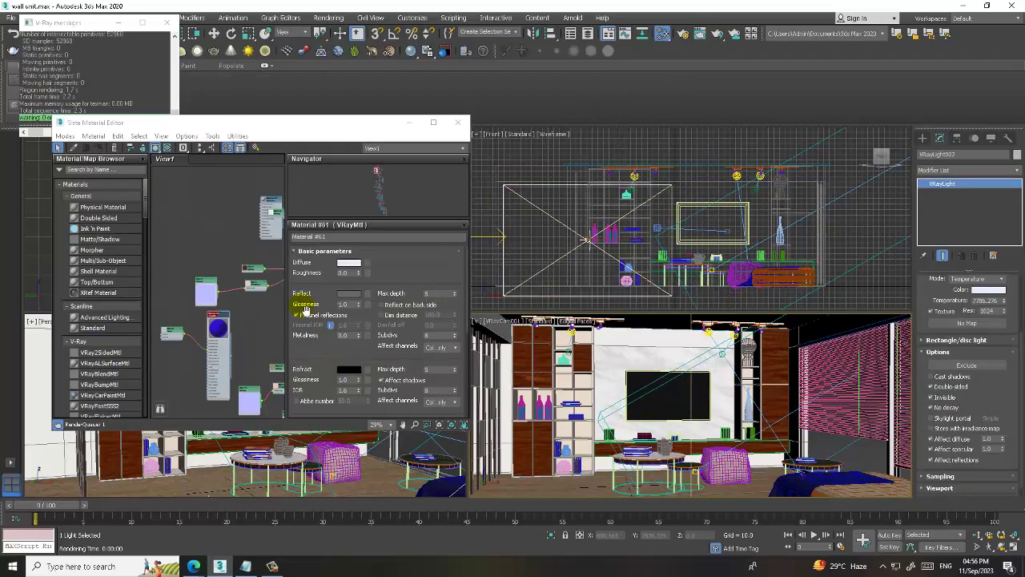
# Pan and zoom the Slate node view back to Material #61's node.
pyautogui.scroll(3, 201, 313)
pyautogui.moveTo(201, 312); pyautogui.dragTo(254, 274, button='middle')
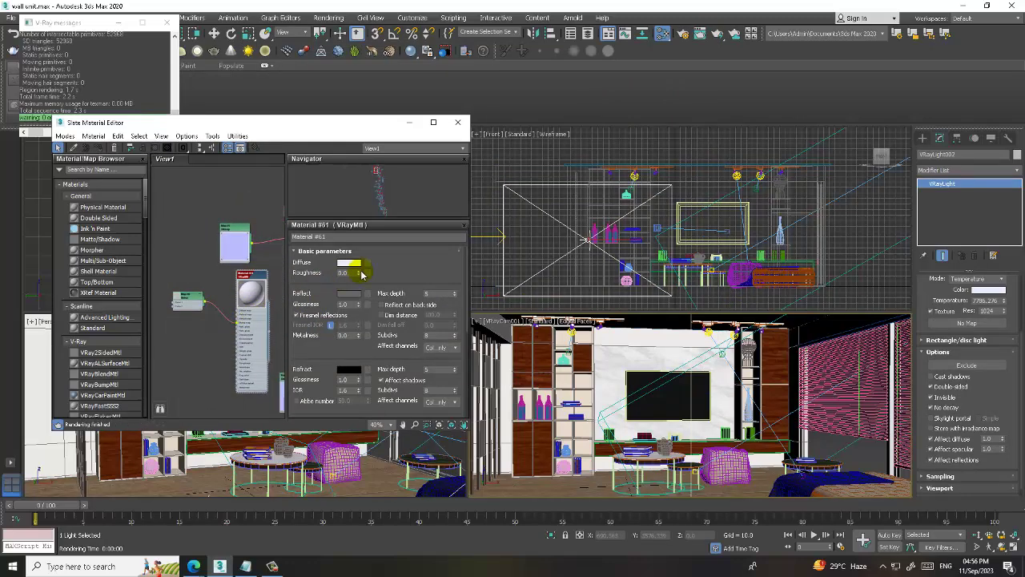
pyautogui.scroll(1, 233, 297)
pyautogui.scroll(1, 240, 287)
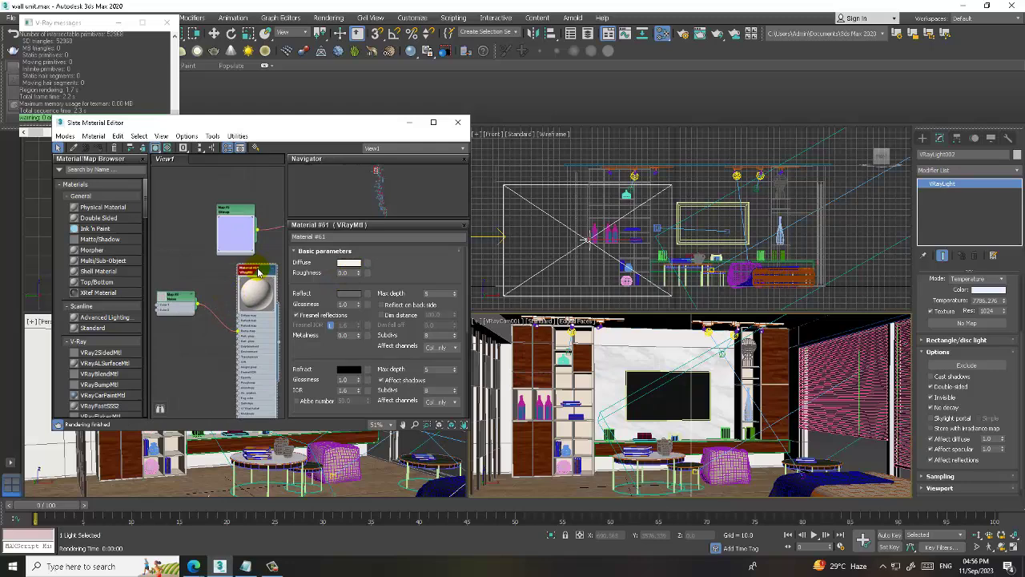
pyautogui.scroll(2, 258, 272)
pyautogui.scroll(1, 245, 332)
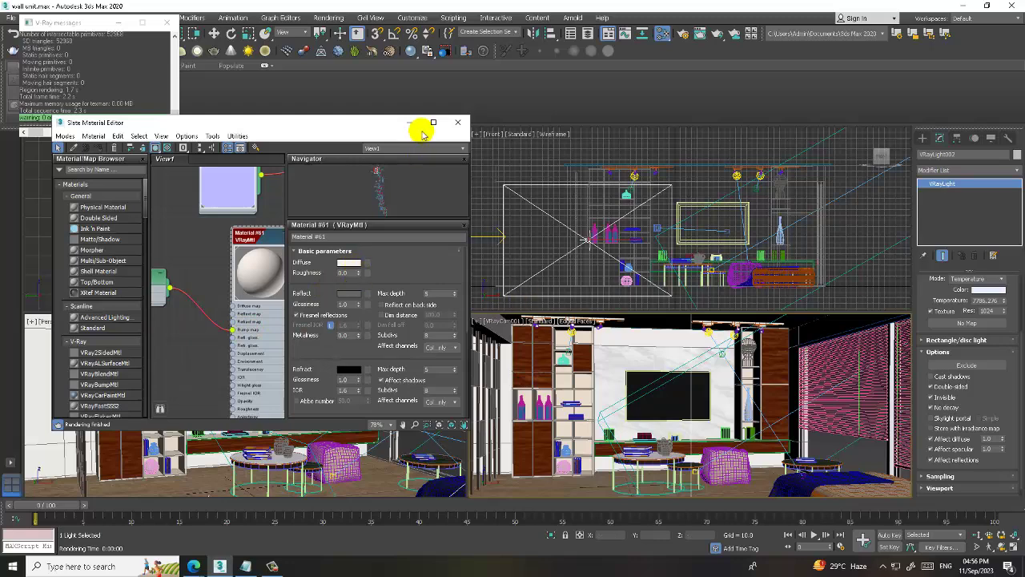
pyautogui.scroll(-2, 241, 336)
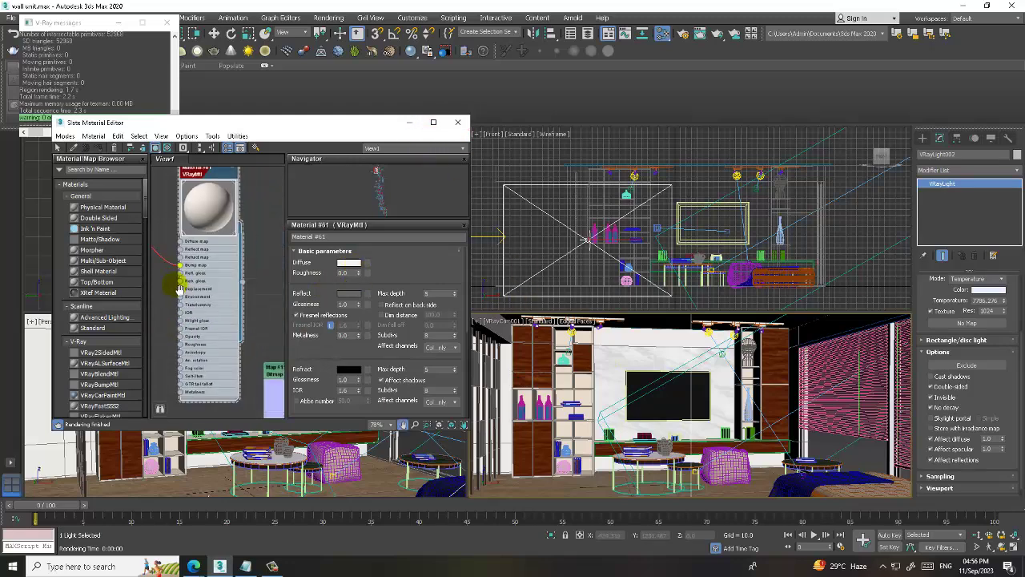
pyautogui.scroll(-2, 222, 320)
pyautogui.scroll(-2, 217, 305)
pyautogui.scroll(-2, 236, 282)
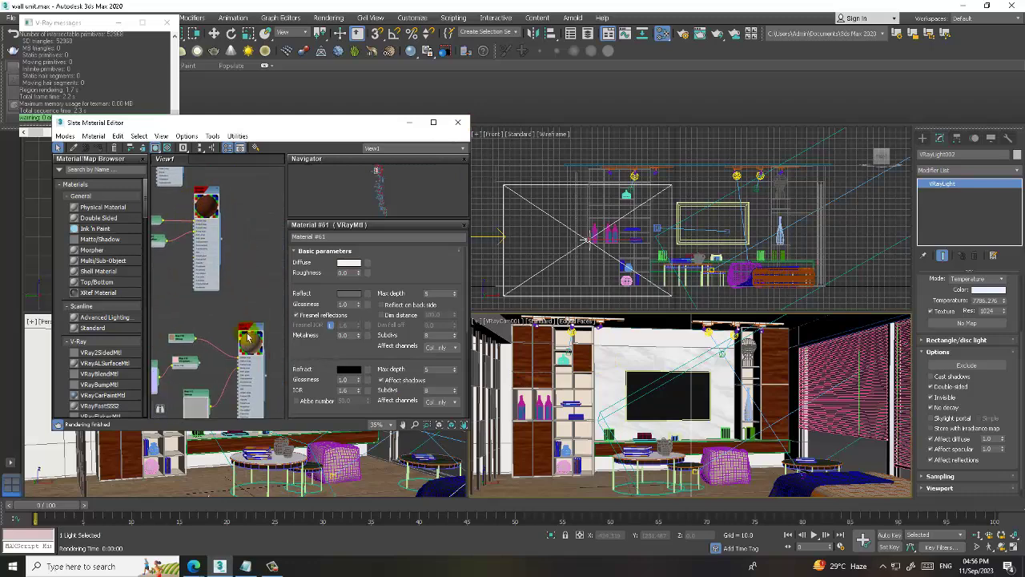
pyautogui.moveTo(236, 282)
pyautogui.mouseDown(button='middle')
pyautogui.moveTo(229, 320)
pyautogui.moveTo(234, 278)
pyautogui.mouseUp(button='middle')
pyautogui.scroll(1, 229, 321)
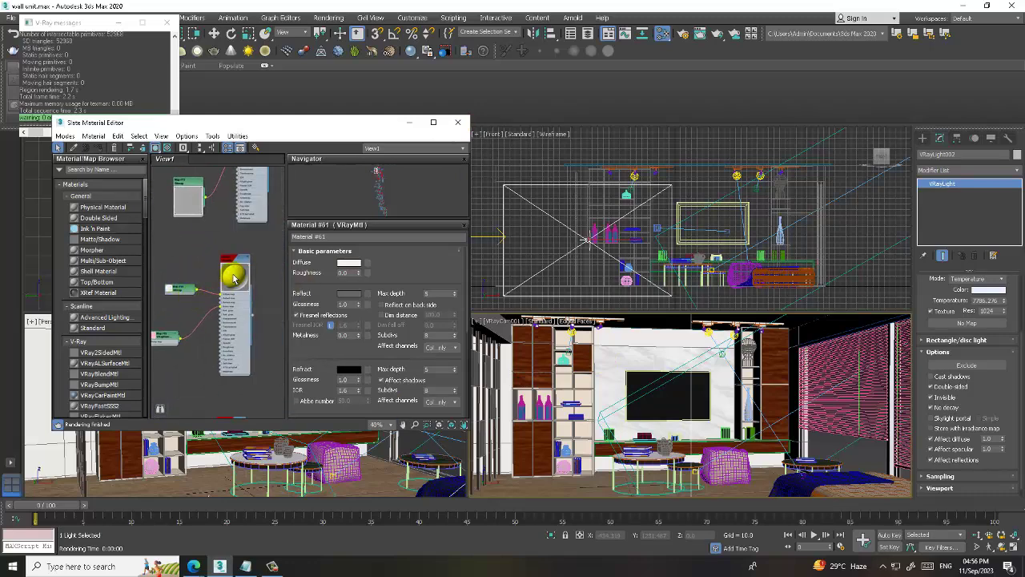
pyautogui.moveTo(199, 248); pyautogui.dragTo(226, 297, button='middle')
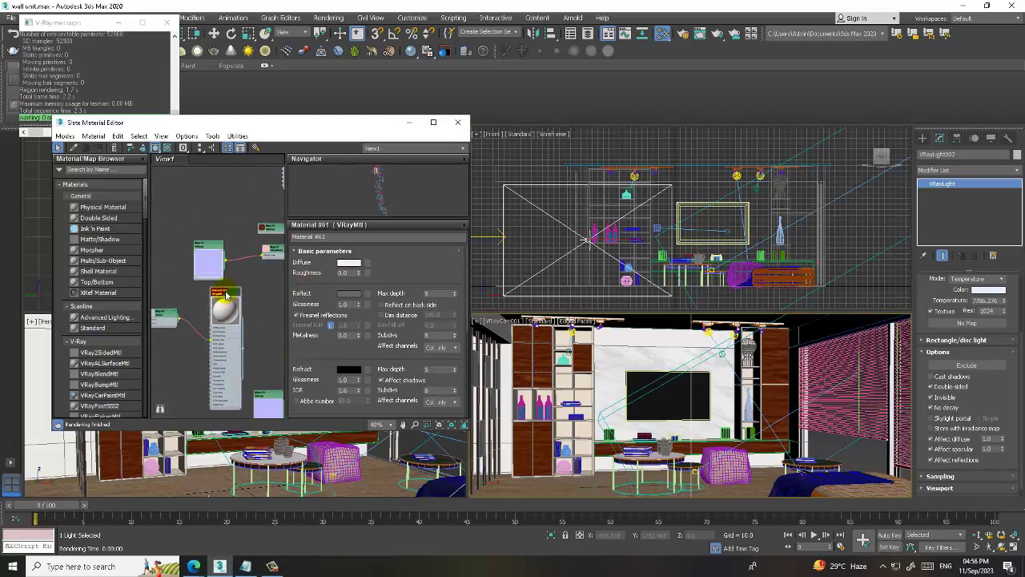
pyautogui.scroll(5, 233, 313)
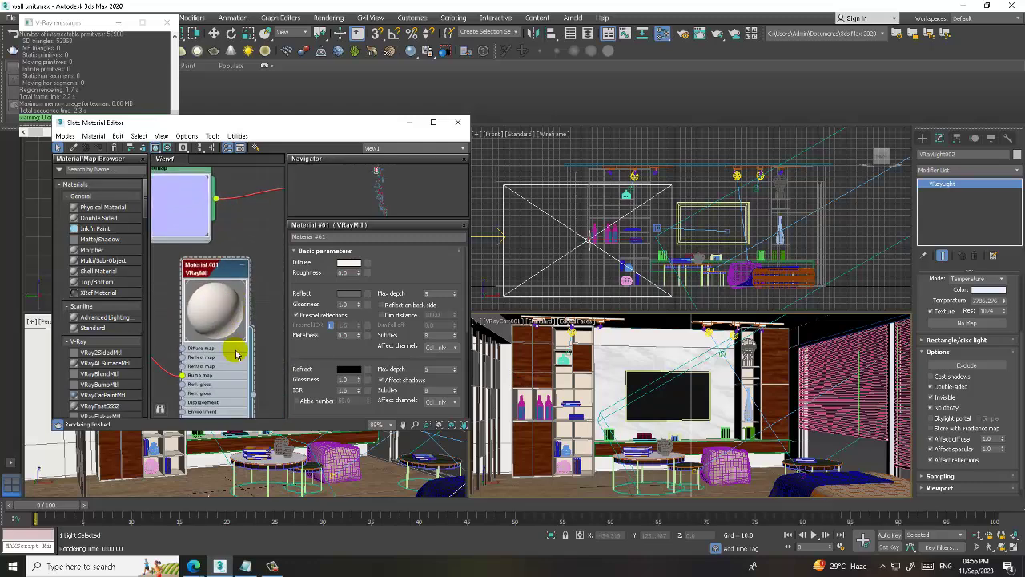
# Preview a saturated pink diffuse colour, discard it, and select the wall unit.
pyautogui.click(350, 258)
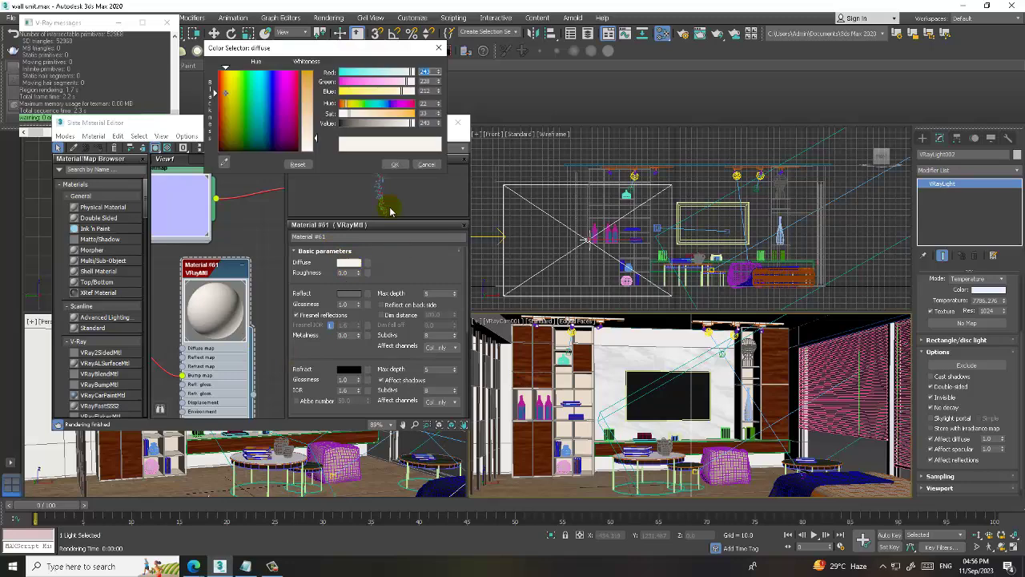
pyautogui.click(309, 90)
pyautogui.moveTo(310, 90); pyautogui.dragTo(309, 71)
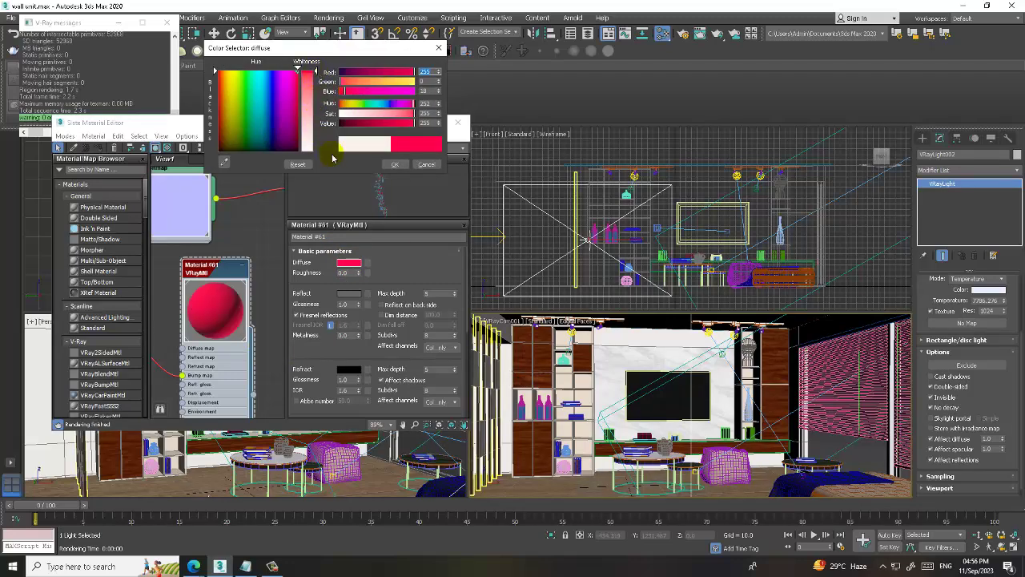
pyautogui.click(424, 166)
pyautogui.click(571, 384)
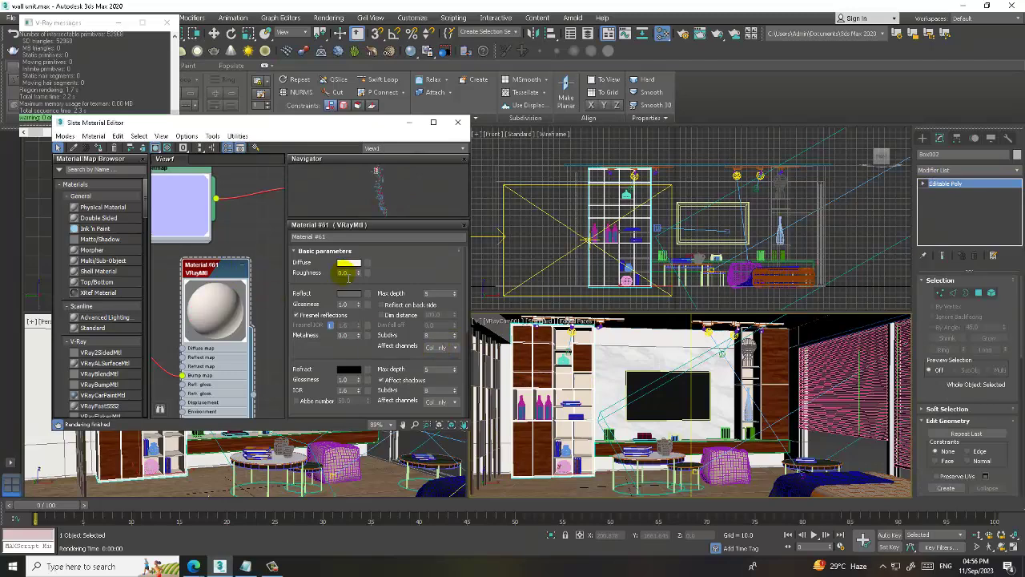
# Try hot pink on Material #61's diffuse, cancel to keep it white, and maximize the Slate editor.
pyautogui.click(349, 261)
pyautogui.moveTo(259, 124); pyautogui.dragTo(297, 70)
pyautogui.moveTo(316, 138); pyautogui.dragTo(316, 70)
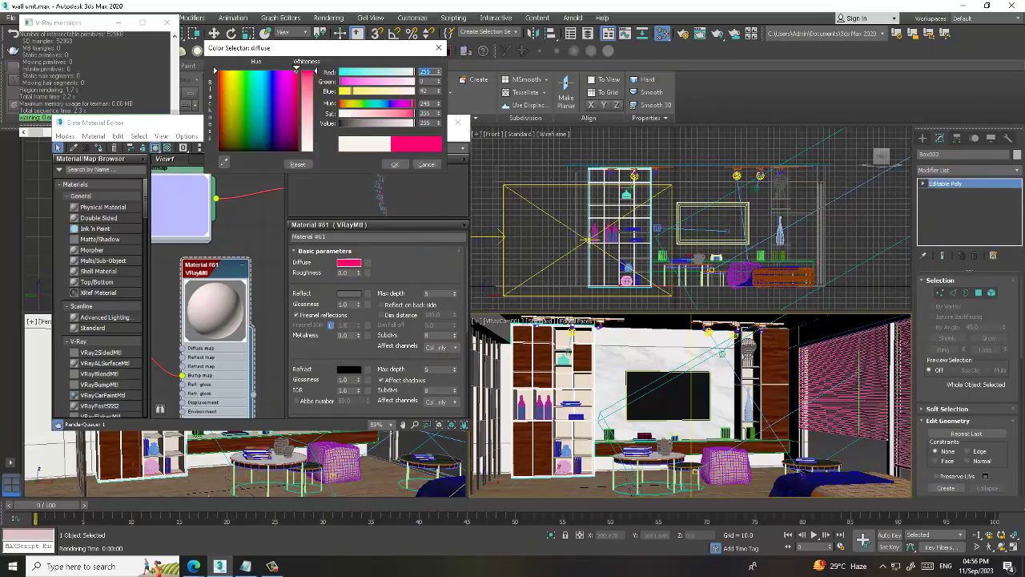
pyautogui.click(424, 166)
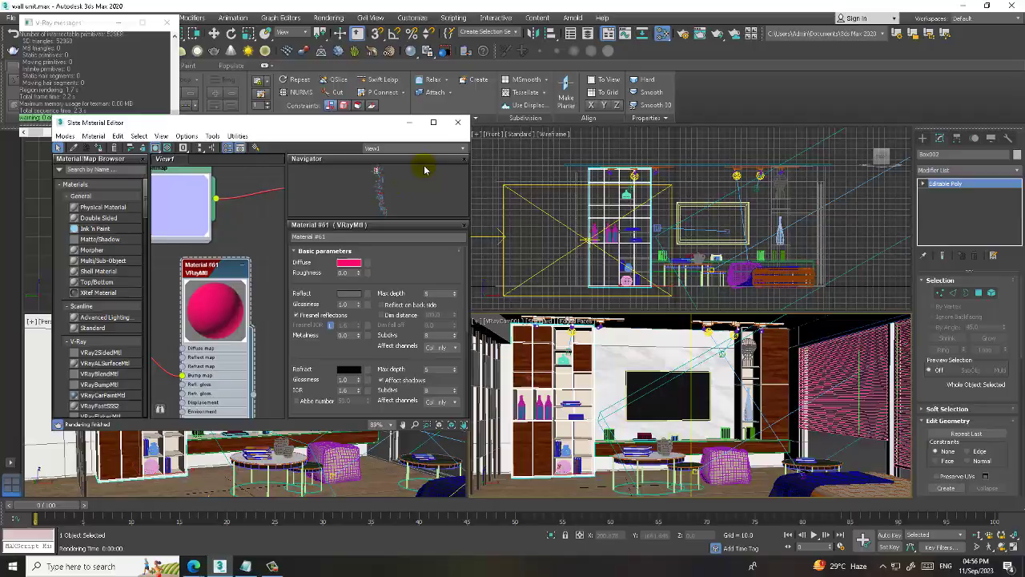
pyautogui.click(435, 122)
pyautogui.scroll(-3, 507, 288)
# Pan the node graph over Material #47, Material #61 and the green material's map nodes.
pyautogui.moveTo(360, 130); pyautogui.dragTo(439, 289, button='middle')
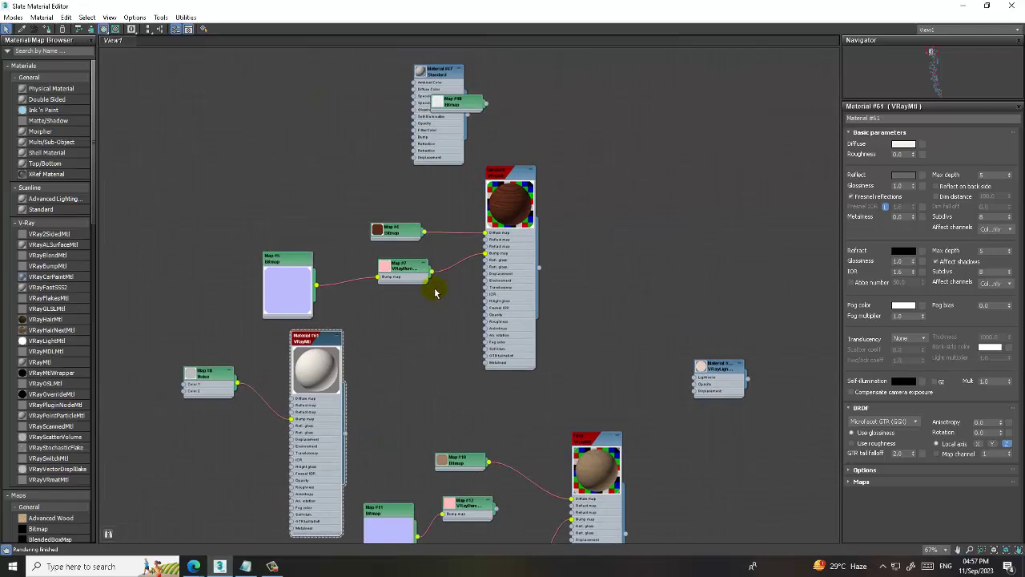
pyautogui.moveTo(435, 292)
pyautogui.mouseDown(button='middle')
pyautogui.moveTo(568, 458)
pyautogui.moveTo(550, 327)
pyautogui.mouseUp(button='middle')
pyautogui.scroll(2, 436, 273)
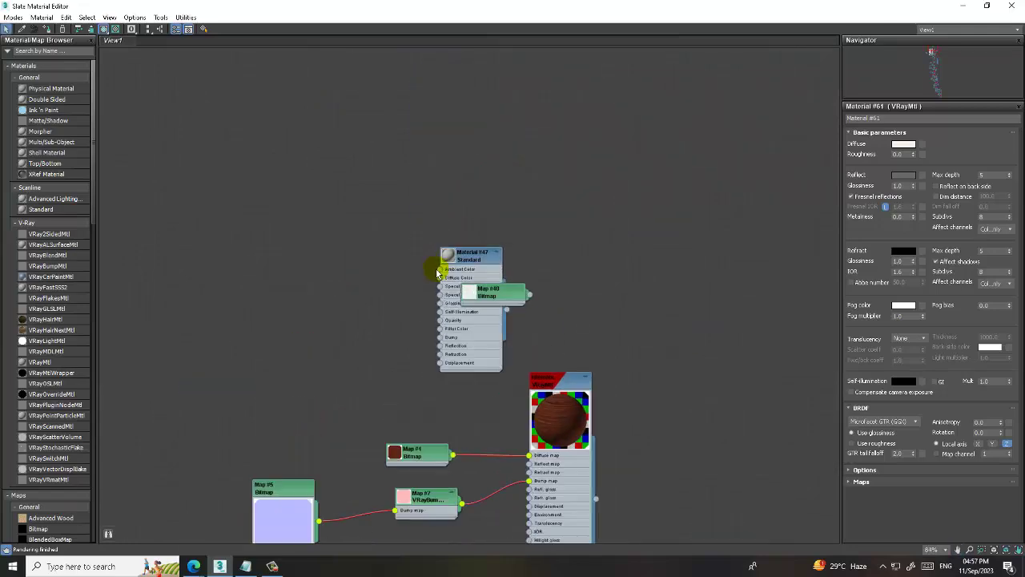
pyautogui.moveTo(437, 273); pyautogui.dragTo(550, 126, button='middle')
pyautogui.moveTo(529, 337)
pyautogui.mouseDown(button='middle')
pyautogui.moveTo(522, 194)
pyautogui.moveTo(513, 209)
pyautogui.mouseUp(button='middle')
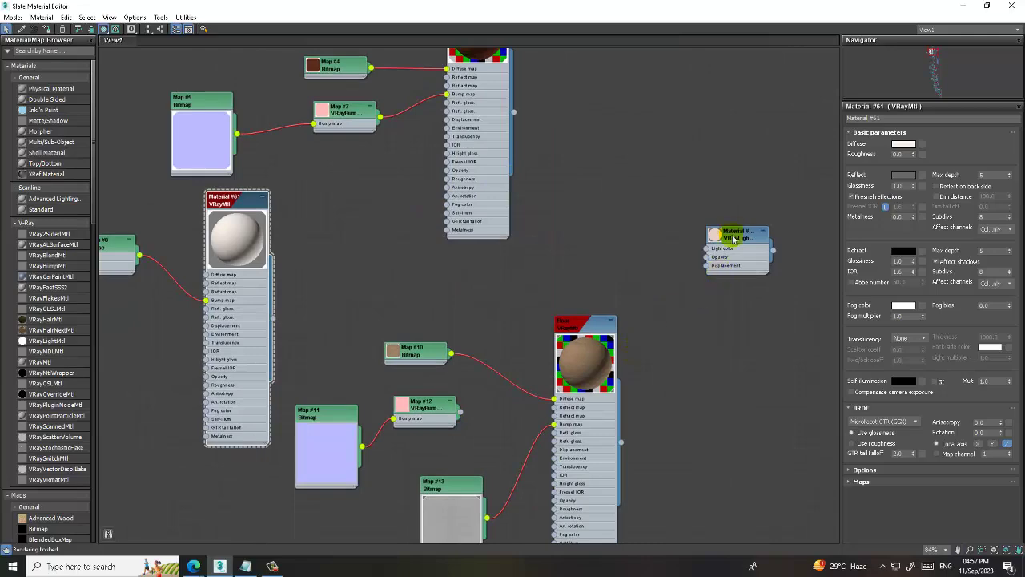
pyautogui.moveTo(556, 407); pyautogui.dragTo(566, 149, button='middle')
pyautogui.moveTo(537, 293)
pyautogui.mouseDown(button='middle')
pyautogui.moveTo(577, 407)
pyautogui.moveTo(602, 382)
pyautogui.moveTo(657, 232)
pyautogui.moveTo(584, 344)
pyautogui.moveTo(559, 351)
pyautogui.mouseUp(button='middle')
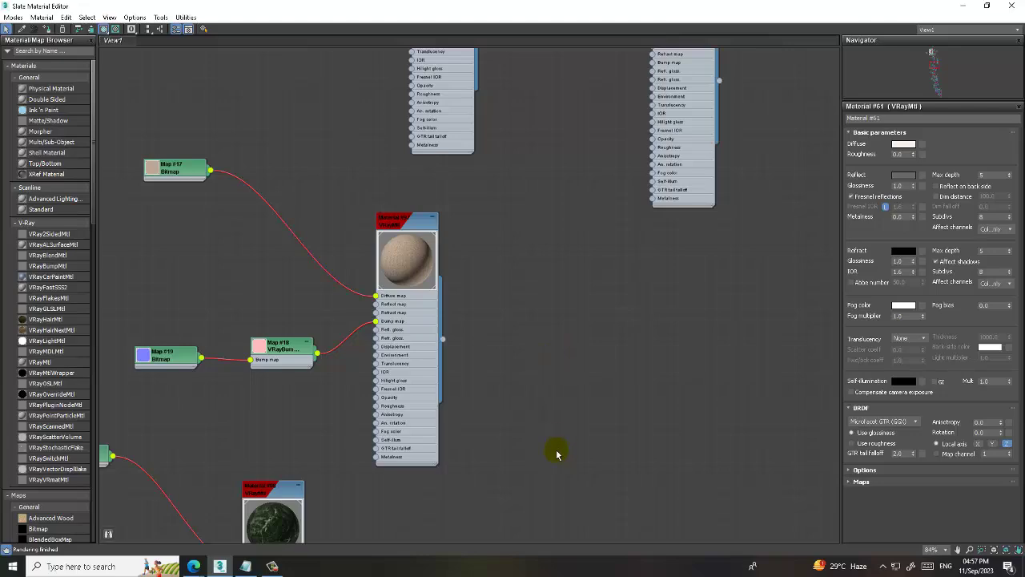
# Pan across the checker, white and bitmap nodes, then restore the editor to a smaller window.
pyautogui.moveTo(557, 455); pyautogui.dragTo(630, 125, button='middle')
pyautogui.moveTo(592, 418)
pyautogui.mouseDown(button='middle')
pyautogui.moveTo(540, 401)
pyautogui.moveTo(553, 256)
pyautogui.mouseUp(button='middle')
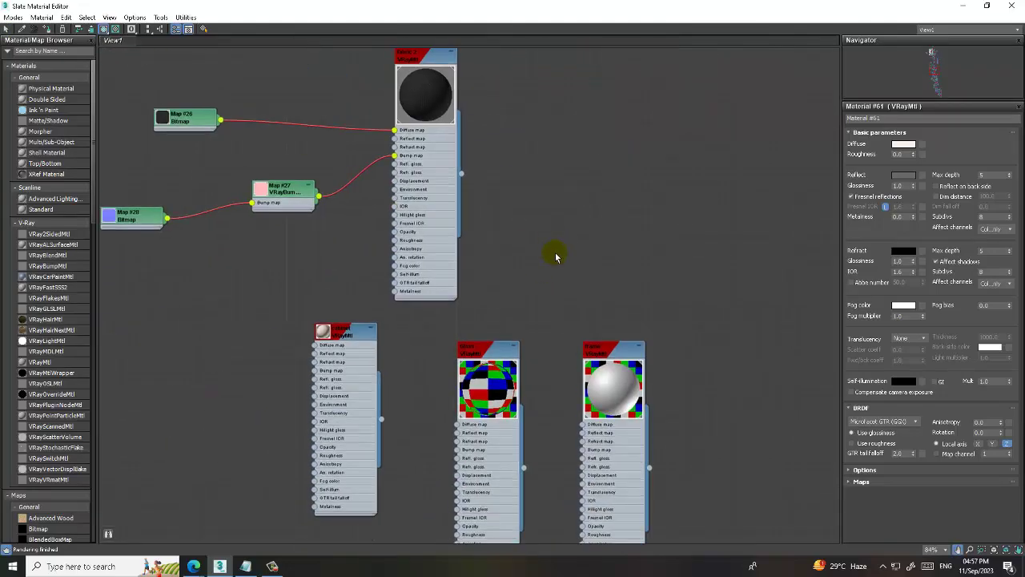
pyautogui.moveTo(554, 400); pyautogui.dragTo(559, 217, button='middle')
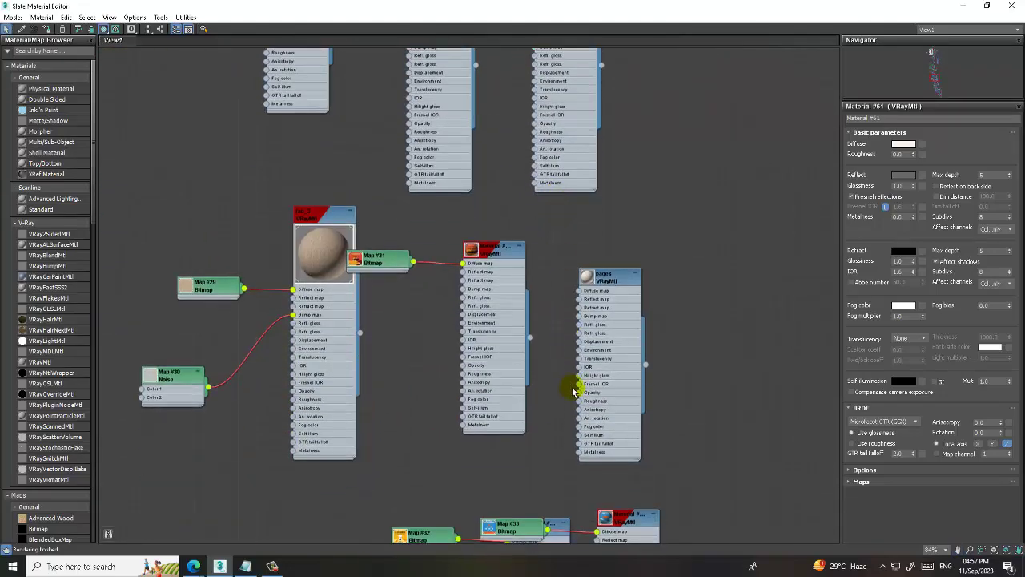
pyautogui.moveTo(574, 390)
pyautogui.mouseDown(button='middle')
pyautogui.moveTo(585, 233)
pyautogui.moveTo(596, 384)
pyautogui.moveTo(572, 213)
pyautogui.mouseUp(button='middle')
pyautogui.moveTo(743, 413); pyautogui.dragTo(618, 222, button='middle')
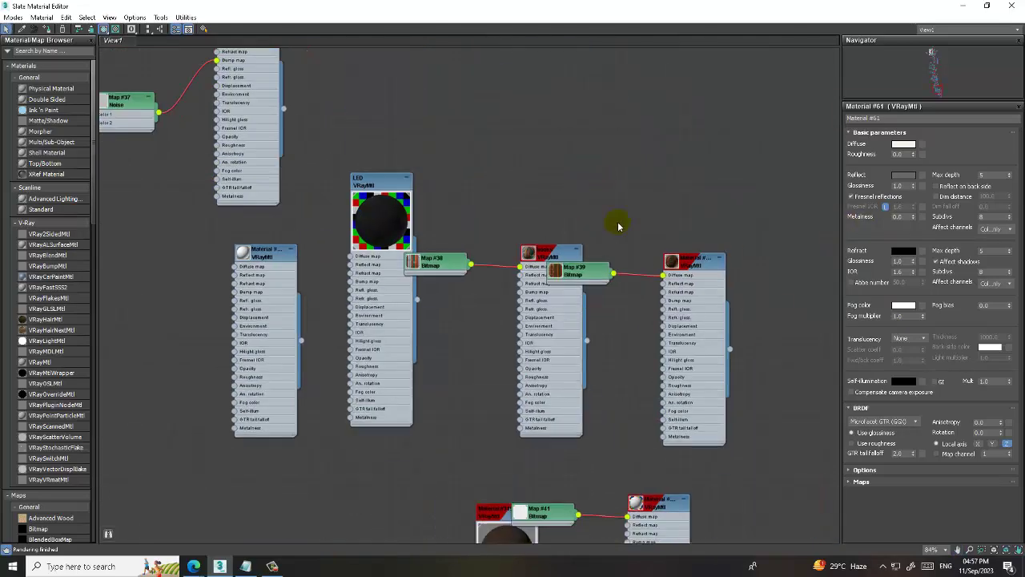
pyautogui.moveTo(665, 335); pyautogui.dragTo(664, 149, button='middle')
pyautogui.click(987, 6)
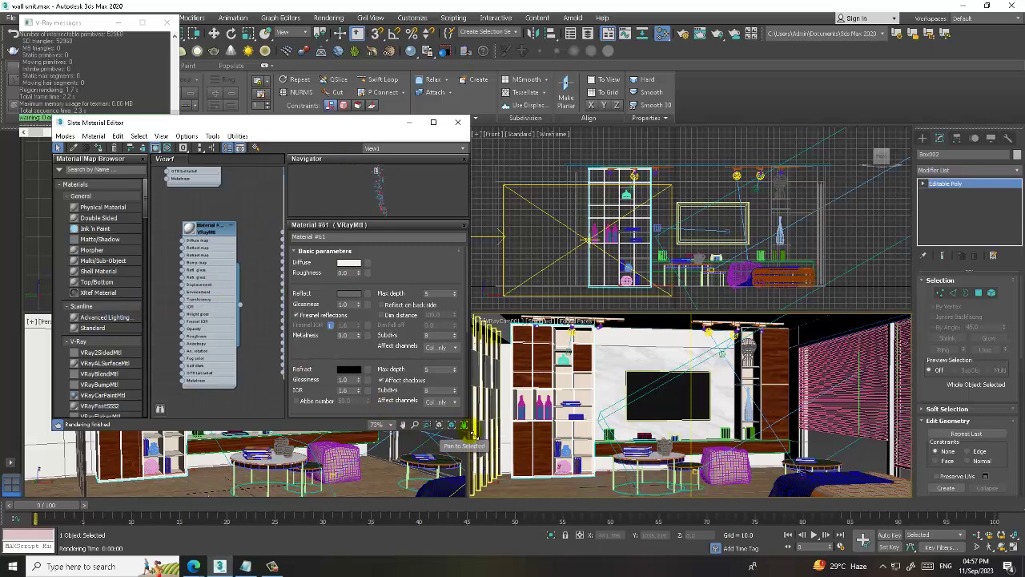
# Enlarge the editor window, then pan and zoom the Camera view of the TV wall, maximized with Alt+W.
pyautogui.moveTo(473, 435); pyautogui.dragTo(521, 490)
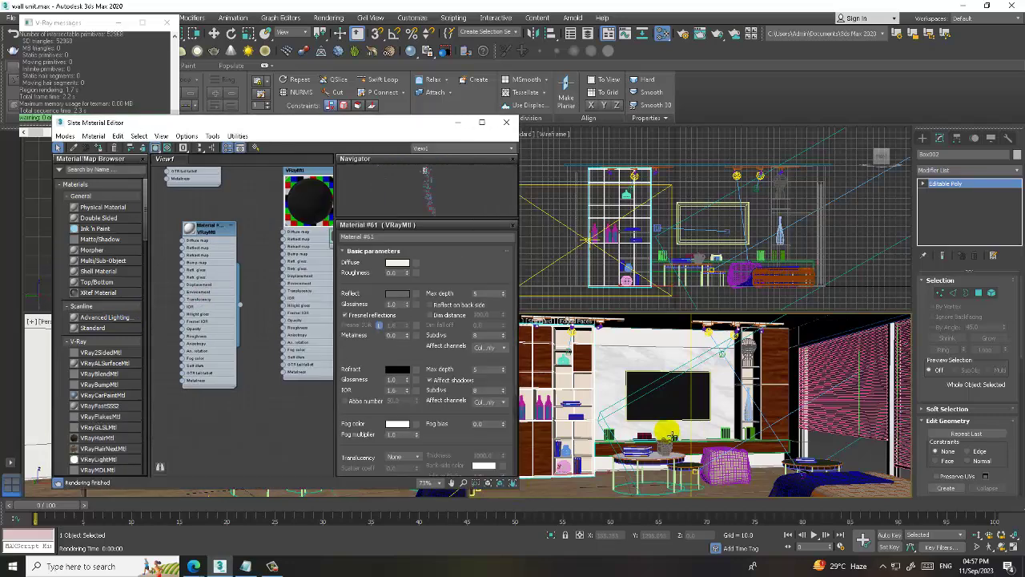
pyautogui.moveTo(675, 385); pyautogui.dragTo(587, 388, button='middle')
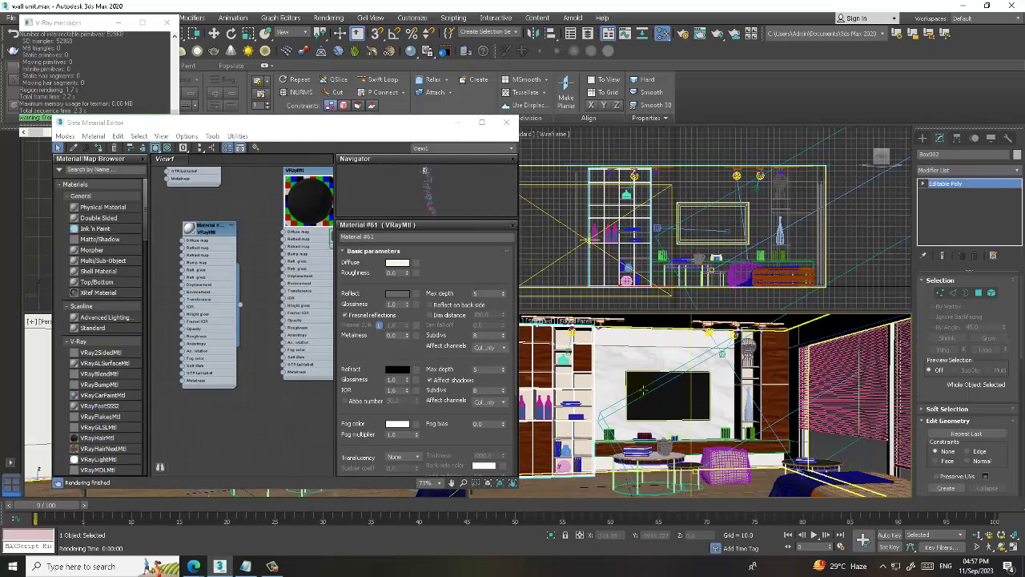
pyautogui.scroll(3, 641, 377)
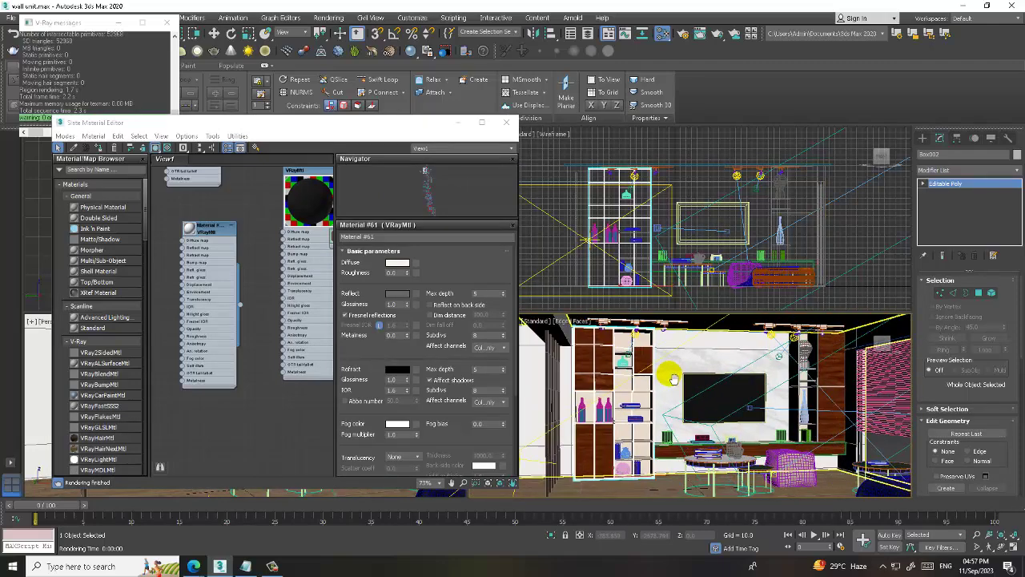
pyautogui.hotkey('alt', 'w')
pyautogui.scroll(5, 670, 313)
pyautogui.scroll(-5, 670, 312)
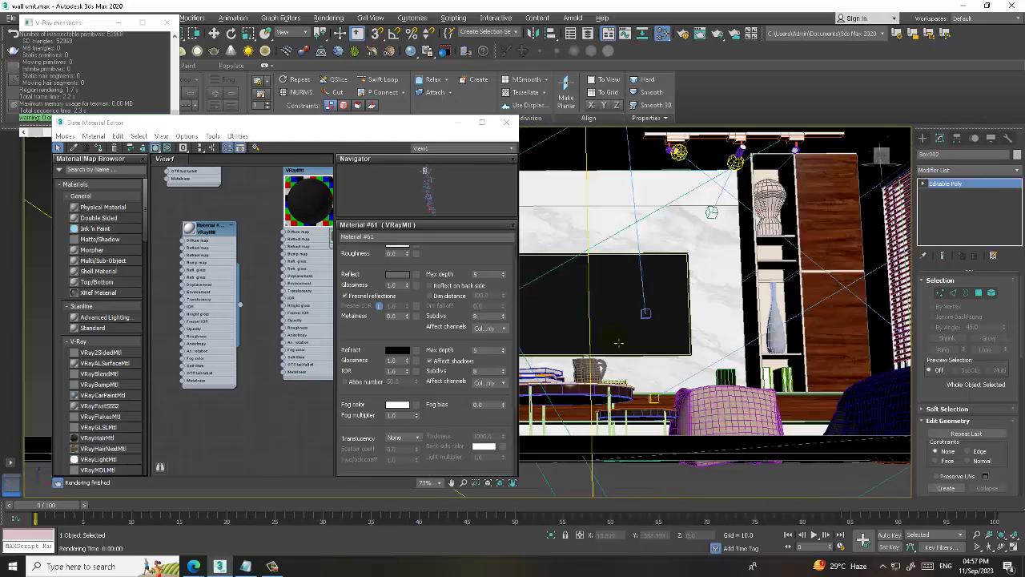
pyautogui.scroll(5, 677, 275)
pyautogui.scroll(-5, 616, 308)
pyautogui.scroll(-3, 615, 309)
pyautogui.scroll(-2, 616, 309)
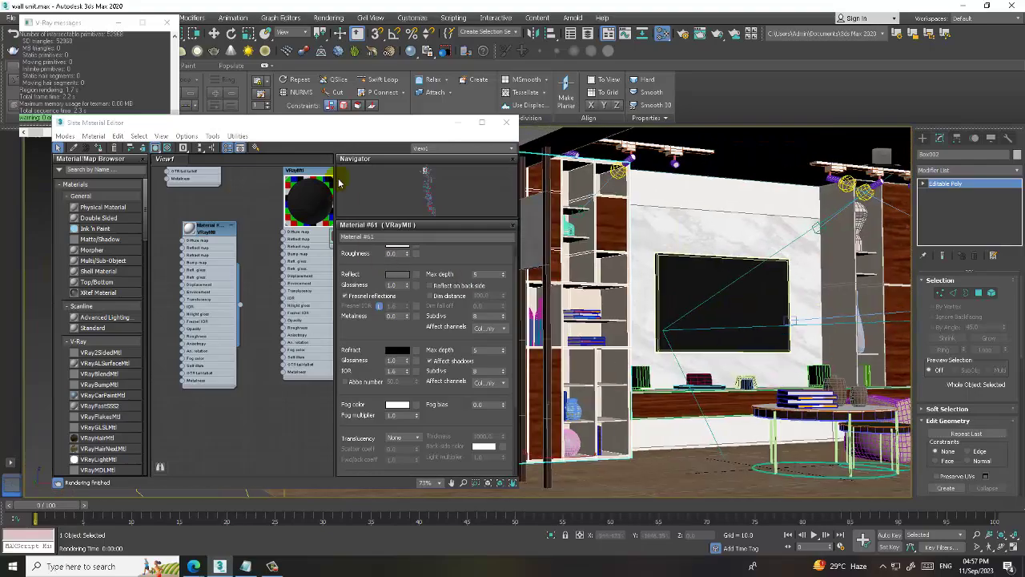
# Maximize the Slate editor and centre the wood material, its maps and Material #61 nodes.
pyautogui.click(482, 122)
pyautogui.scroll(-3, 418, 254)
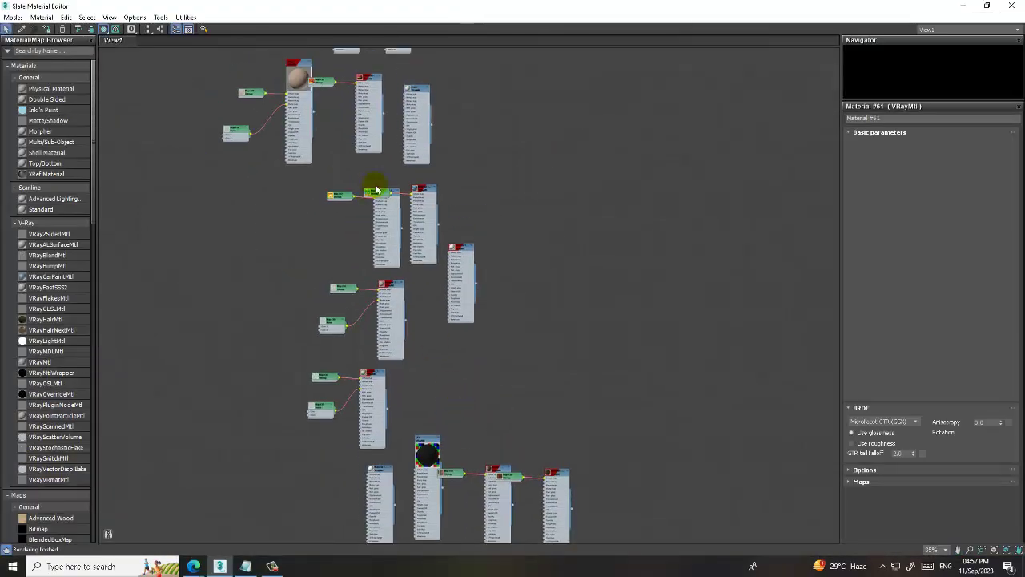
pyautogui.scroll(2, 371, 217)
pyautogui.moveTo(402, 146)
pyautogui.mouseDown(button='middle')
pyautogui.moveTo(403, 201)
pyautogui.moveTo(465, 457)
pyautogui.mouseUp(button='middle')
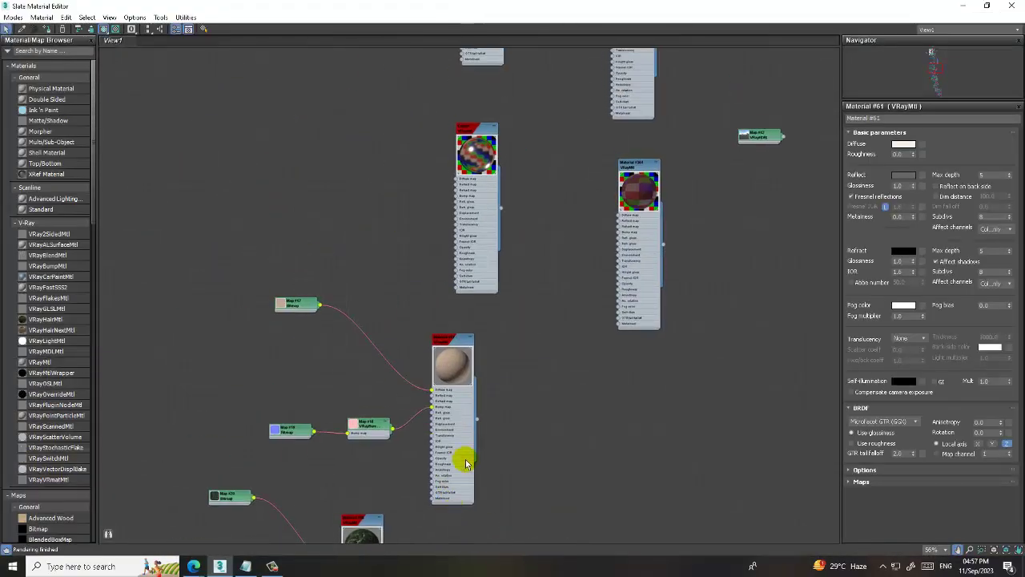
pyautogui.moveTo(572, 208); pyautogui.dragTo(504, 354, button='middle')
pyautogui.scroll(-3, 497, 346)
pyautogui.scroll(3, 513, 385)
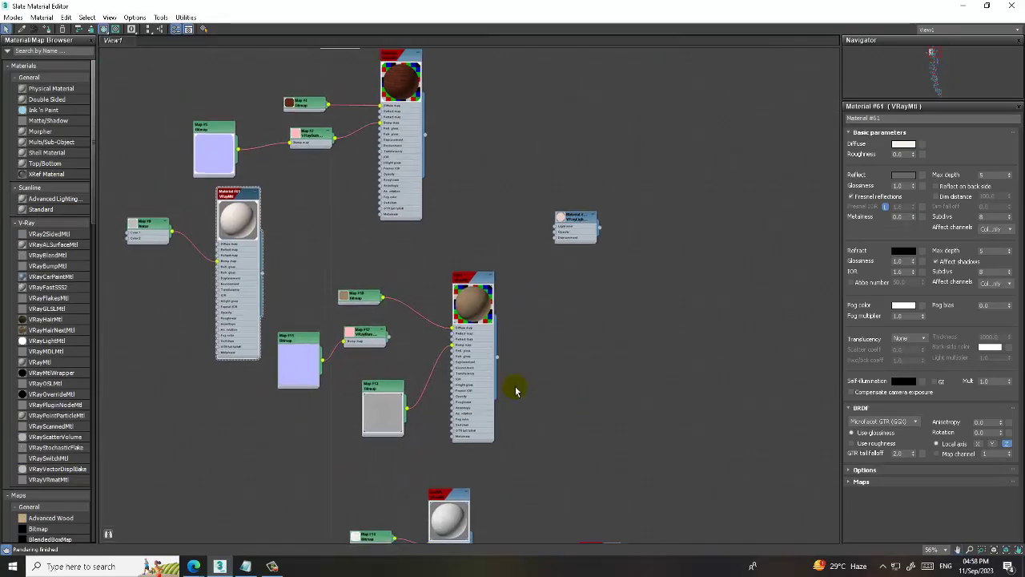
pyautogui.scroll(3, 470, 285)
pyautogui.moveTo(359, 198); pyautogui.dragTo(553, 428, button='middle')
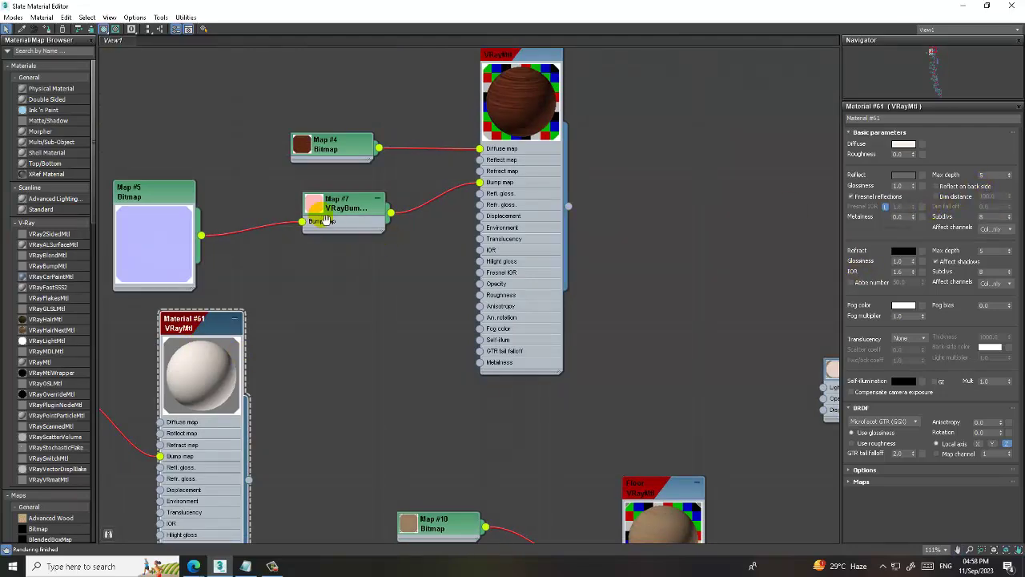
pyautogui.moveTo(322, 222)
pyautogui.mouseDown(button='middle')
pyautogui.moveTo(616, 141)
pyautogui.moveTo(357, 336)
pyautogui.moveTo(375, 465)
pyautogui.moveTo(393, 244)
pyautogui.moveTo(556, 405)
pyautogui.moveTo(600, 389)
pyautogui.moveTo(601, 414)
pyautogui.moveTo(602, 348)
pyautogui.moveTo(713, 350)
pyautogui.moveTo(494, 366)
pyautogui.moveTo(641, 417)
pyautogui.moveTo(639, 259)
pyautogui.moveTo(616, 313)
pyautogui.moveTo(616, 294)
pyautogui.moveTo(641, 295)
pyautogui.moveTo(600, 451)
pyautogui.moveTo(588, 305)
pyautogui.moveTo(550, 347)
pyautogui.mouseUp(button='middle')
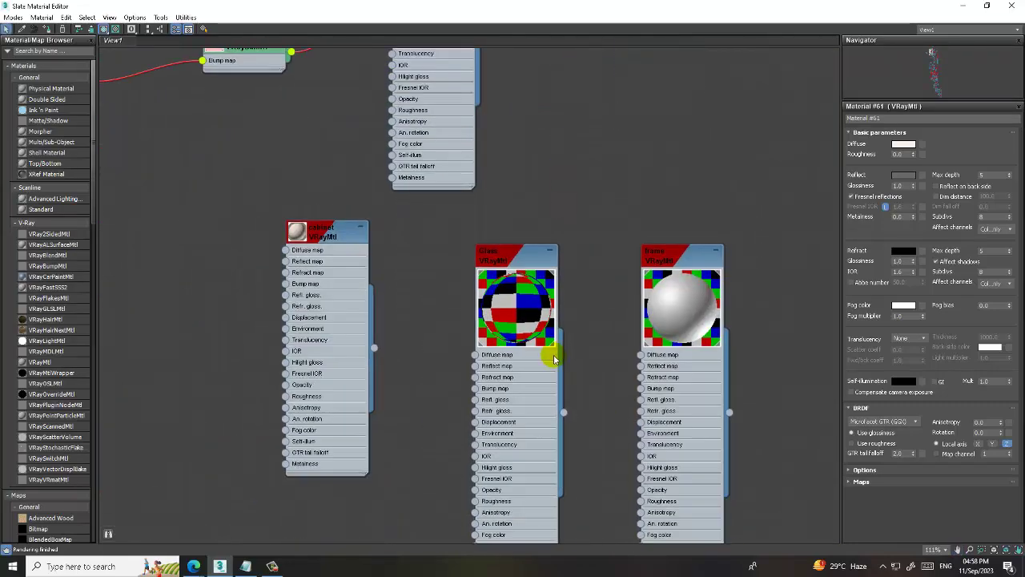
# Open the cabinet material's diffuse, try red on the shelves, and cancel to keep beige.
pyautogui.doubleClick(357, 249)
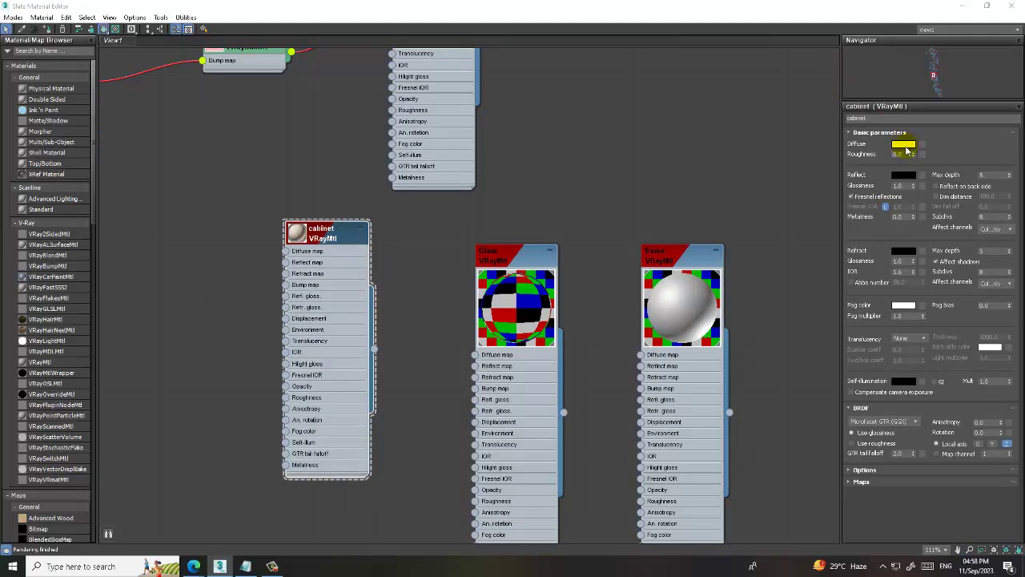
pyautogui.click(904, 145)
pyautogui.moveTo(336, 7); pyautogui.dragTo(721, 223)
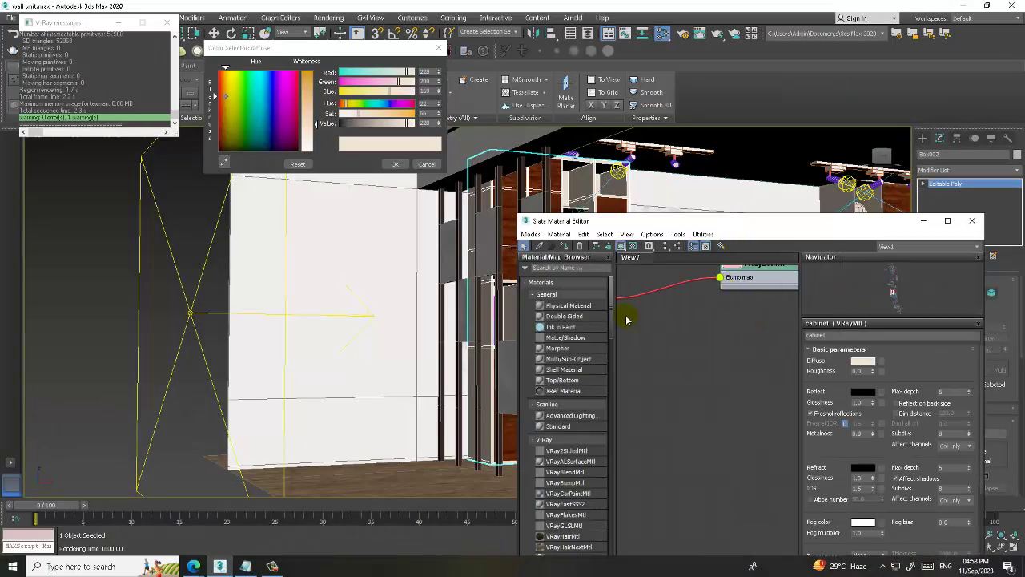
pyautogui.keyDown('alt'); pyautogui.moveTo(394, 309); pyautogui.dragTo(217, 280, button='middle'); pyautogui.keyUp('alt')
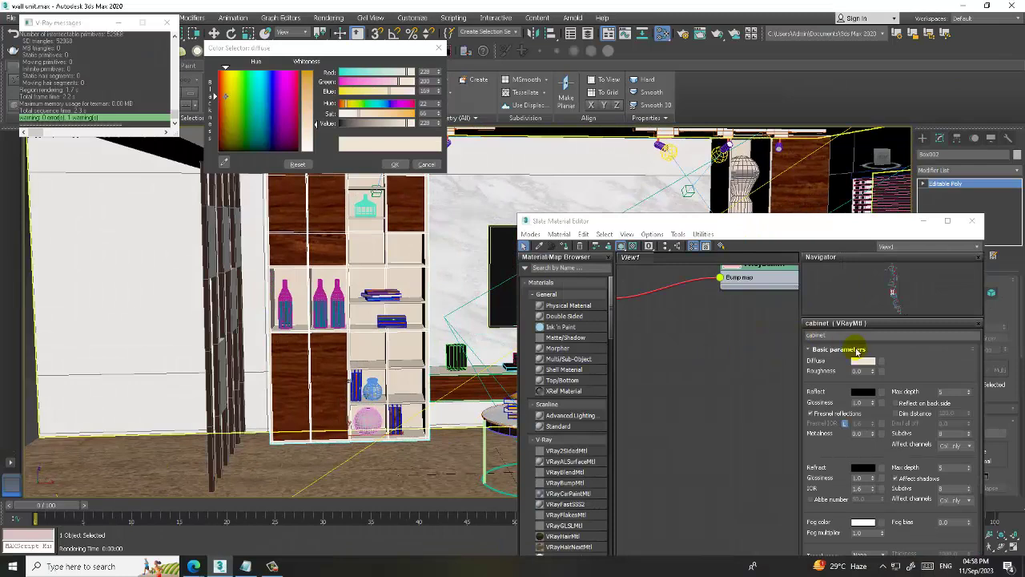
pyautogui.moveTo(286, 104)
pyautogui.mouseDown()
pyautogui.moveTo(313, 117)
pyautogui.moveTo(317, 74)
pyautogui.mouseUp()
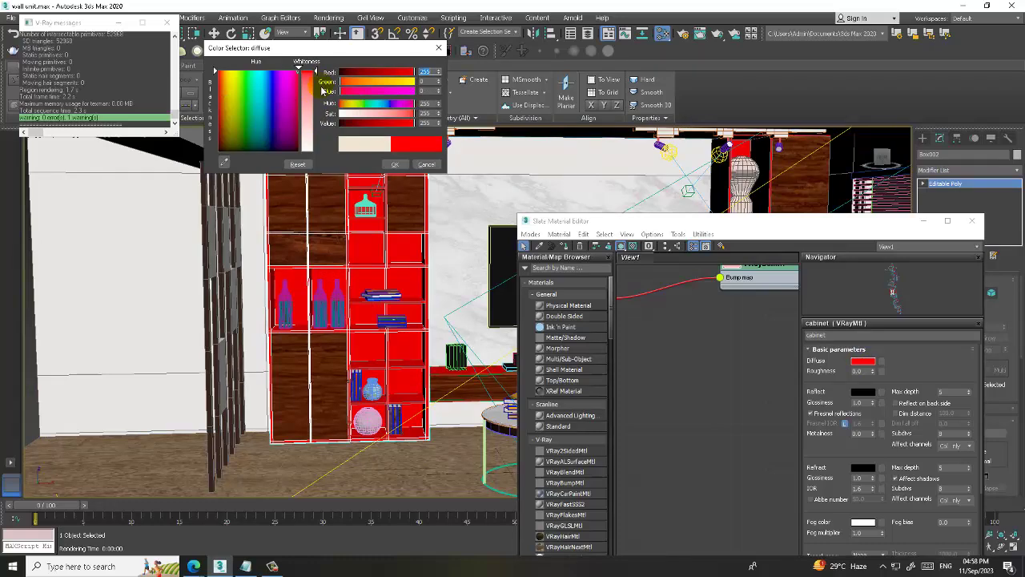
pyautogui.click(425, 164)
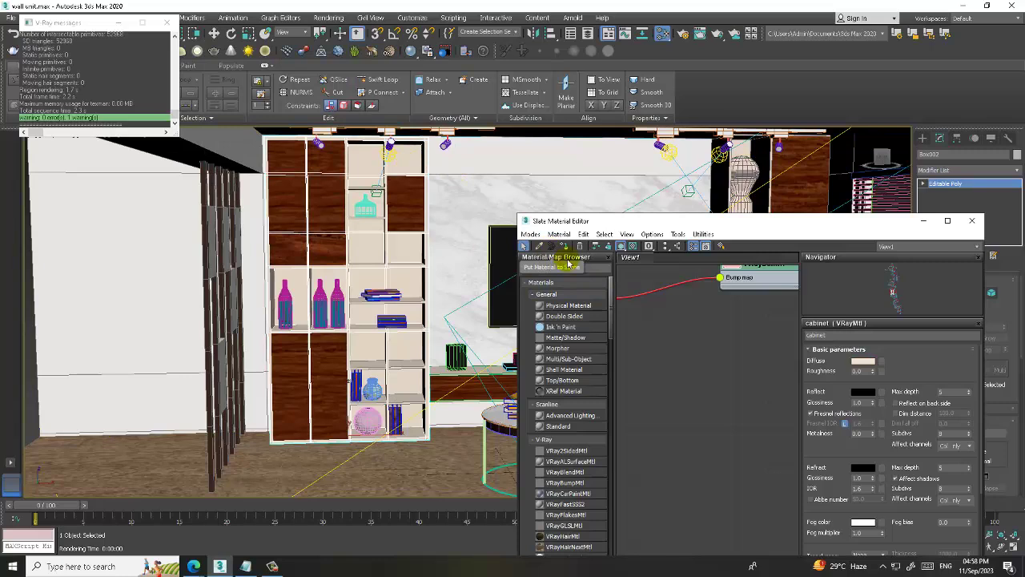
# Set the cabinet material's diffuse colour to pale grey and confirm with OK.
pyautogui.click(864, 361)
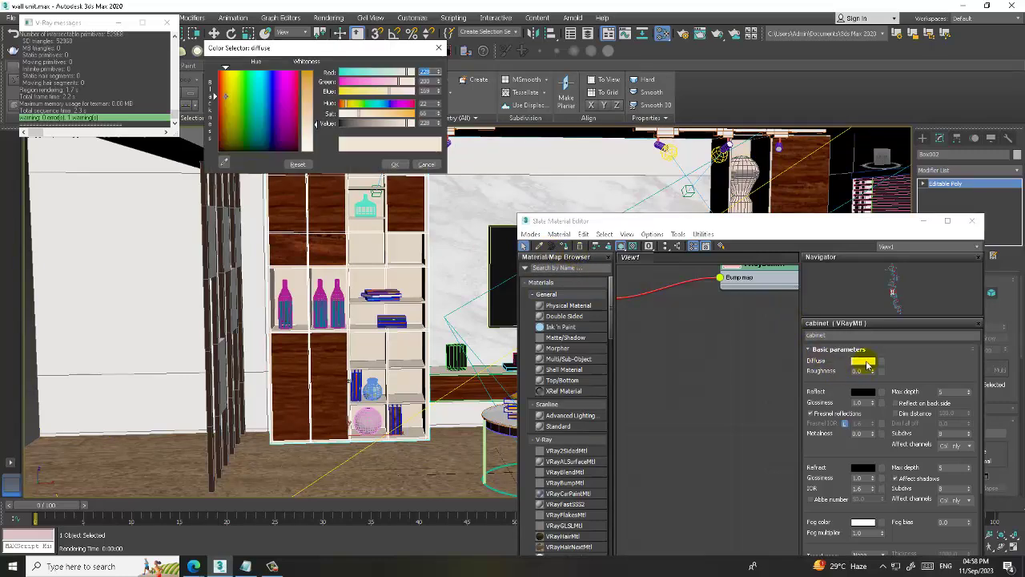
pyautogui.moveTo(312, 122); pyautogui.dragTo(316, 100)
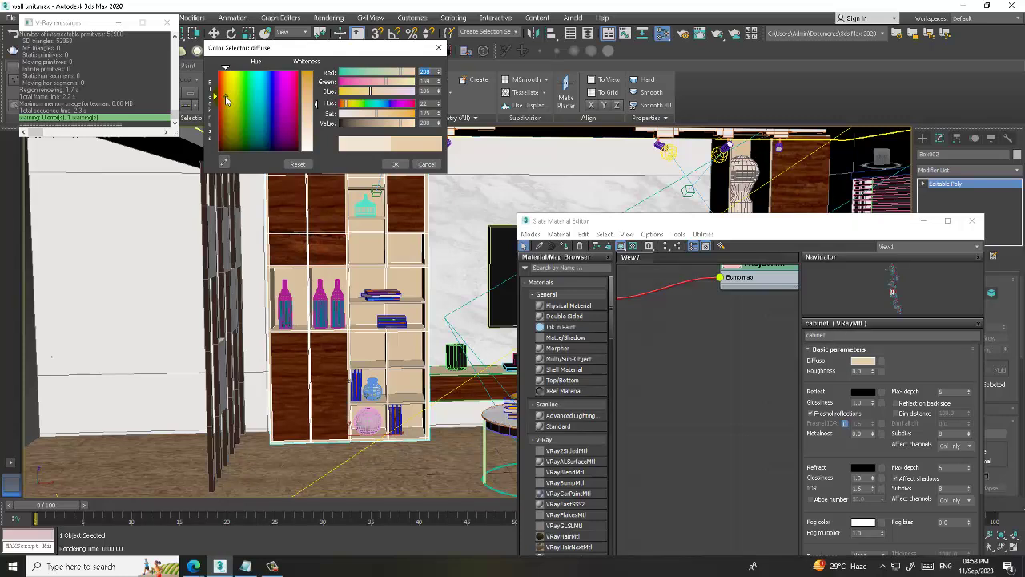
pyautogui.moveTo(226, 100)
pyautogui.mouseDown()
pyautogui.moveTo(227, 144)
pyautogui.moveTo(242, 144)
pyautogui.mouseUp()
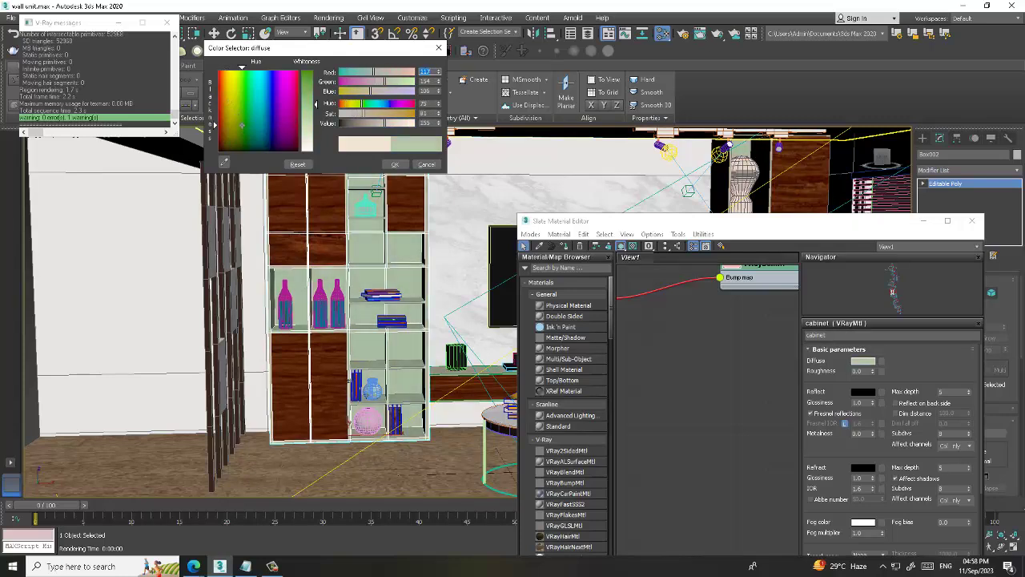
pyautogui.moveTo(316, 104); pyautogui.dragTo(313, 88)
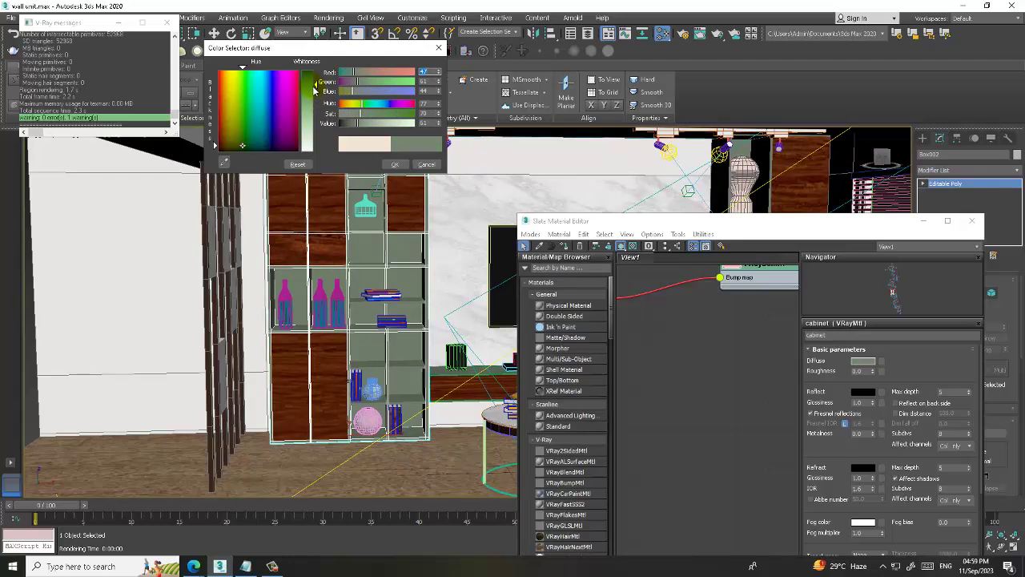
pyautogui.moveTo(315, 91); pyautogui.dragTo(314, 120)
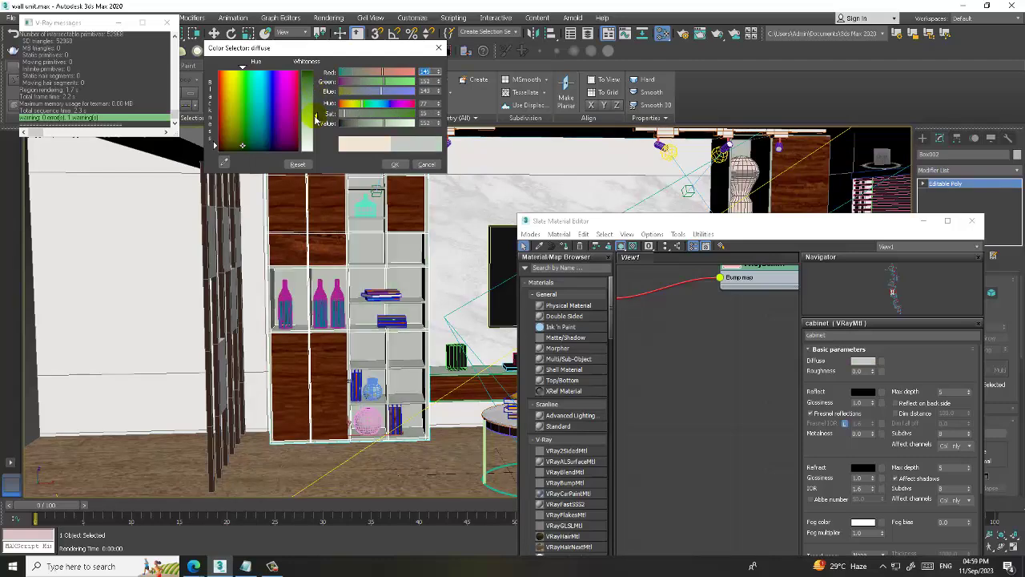
pyautogui.click(395, 165)
# Close the material editor, return to the four-viewport layout, and start a test render.
pyautogui.click(923, 221)
pyautogui.click(682, 357)
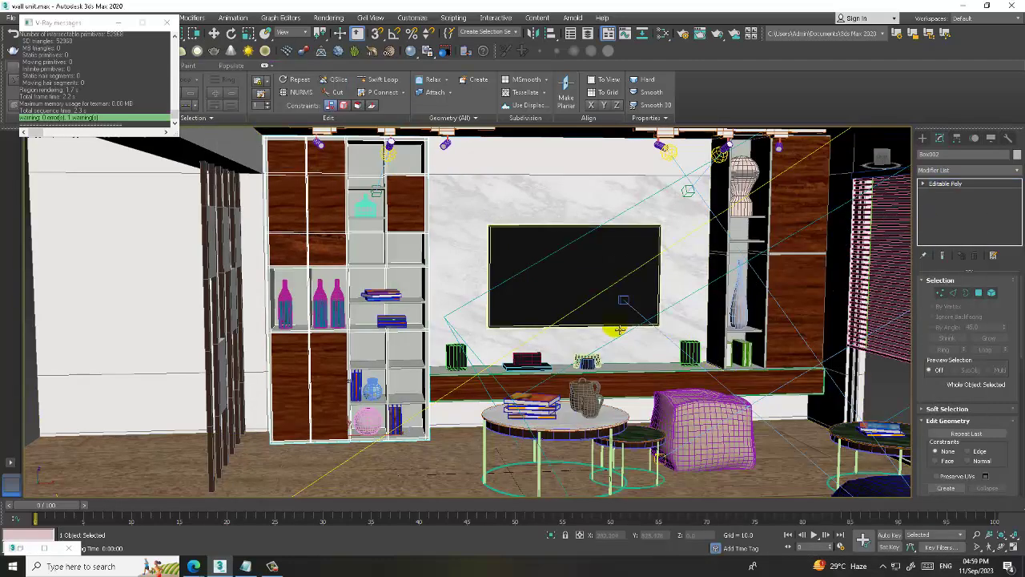
pyautogui.hotkey('alt', 'w')
pyautogui.hotkey('alt', 'w')
pyautogui.click(696, 396)
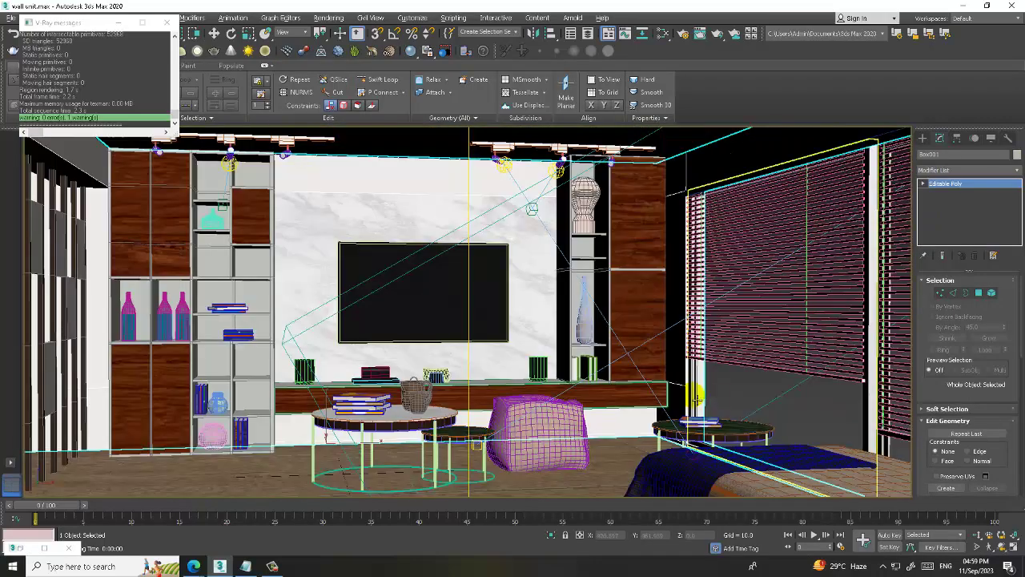
pyautogui.hotkey('shift', 'q')
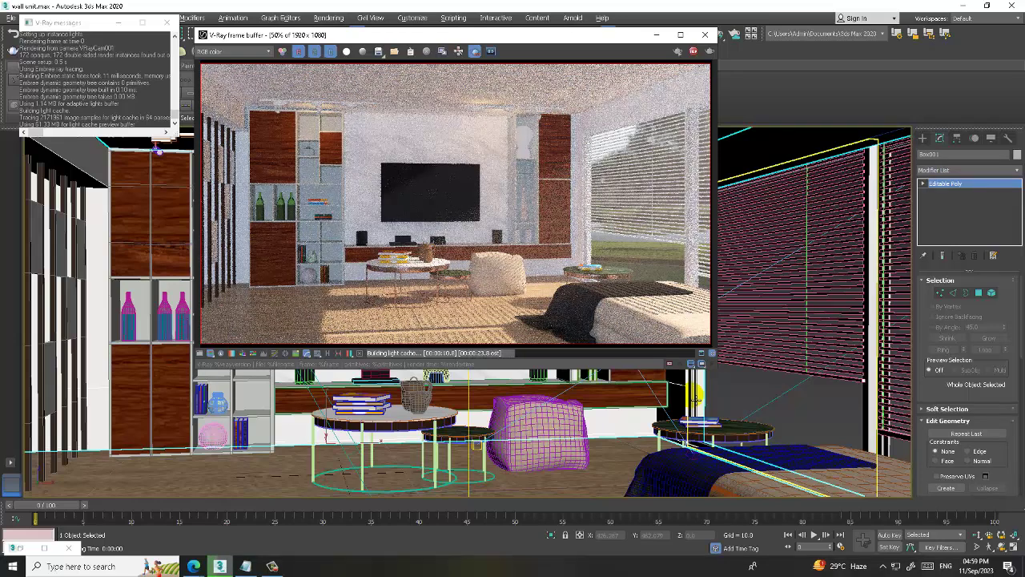
# Close the finished render and briefly open and close the material editor with M.
pyautogui.click(705, 35)
pyautogui.press('m')
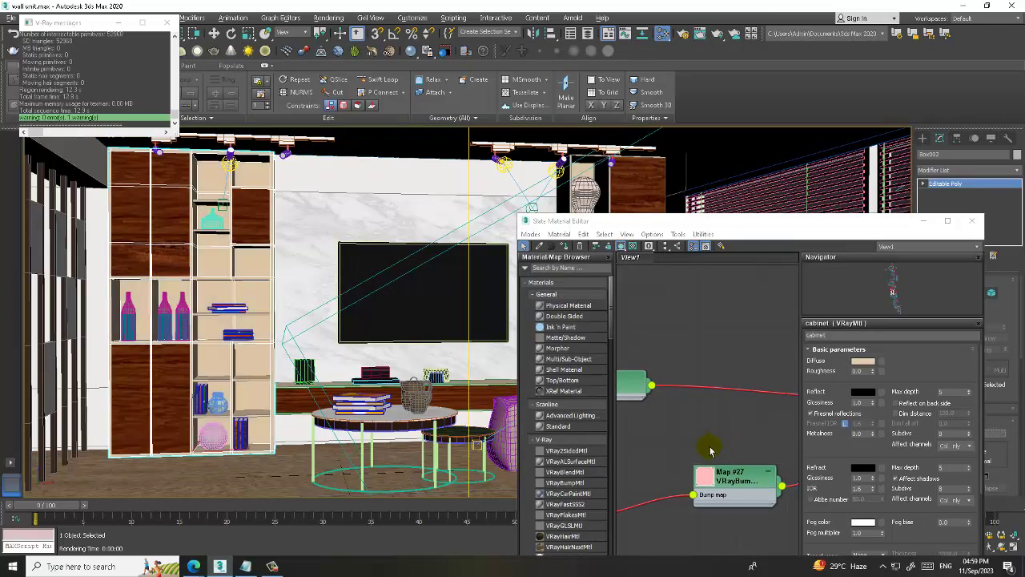
pyautogui.click(926, 221)
# Select the right-hand cabinet and the bed while orbiting the view toward the bed.
pyautogui.click(578, 256)
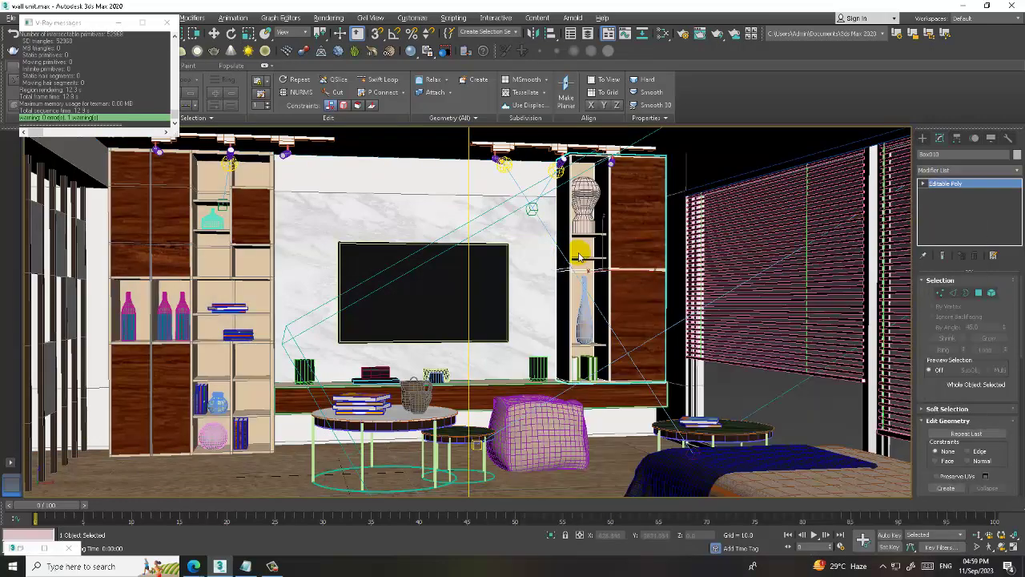
pyautogui.scroll(-5, 578, 256)
pyautogui.keyDown('alt'); pyautogui.moveTo(579, 257); pyautogui.dragTo(519, 258, button='middle'); pyautogui.keyUp('alt')
pyautogui.scroll(4, 519, 258)
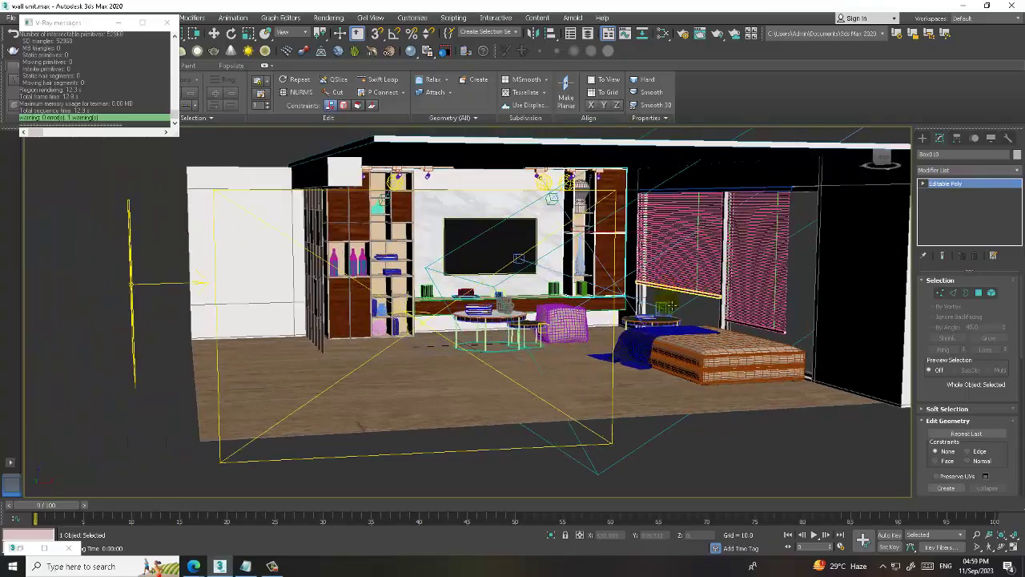
pyautogui.click(717, 365)
pyautogui.scroll(4, 717, 365)
pyautogui.moveTo(721, 366)
pyautogui.keyDown('alt'); pyautogui.mouseDown(button='middle')
pyautogui.moveTo(648, 327)
pyautogui.moveTo(696, 335)
pyautogui.moveTo(428, 282)
pyautogui.moveTo(470, 288)
pyautogui.moveTo(505, 316)
pyautogui.mouseUp(button='middle'); pyautogui.keyUp('alt')
# Open Render Setup's V-Ray tab and expand the image filter and Global DMC sampling rollouts.
pyautogui.click(328, 18)
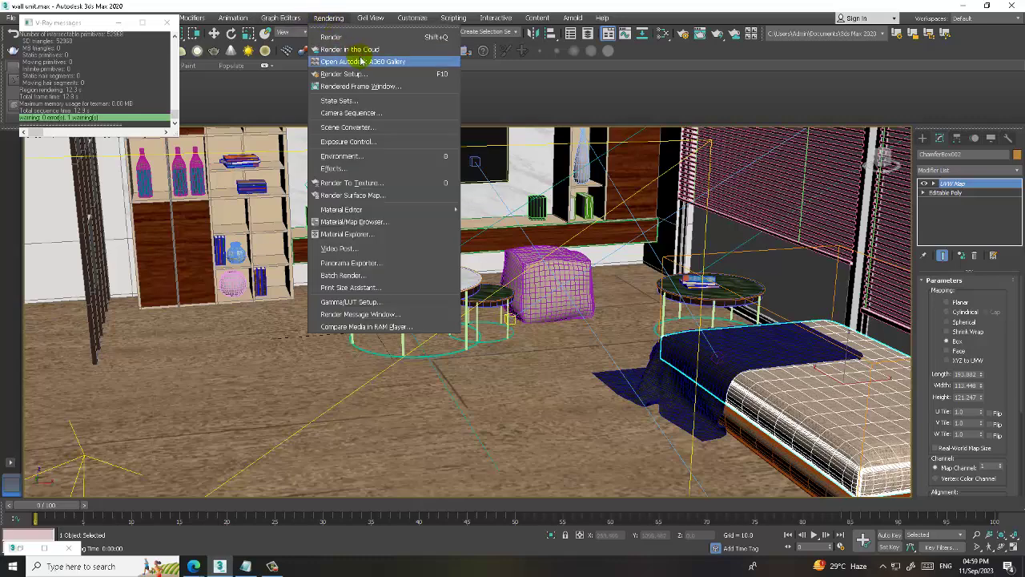
pyautogui.click(369, 74)
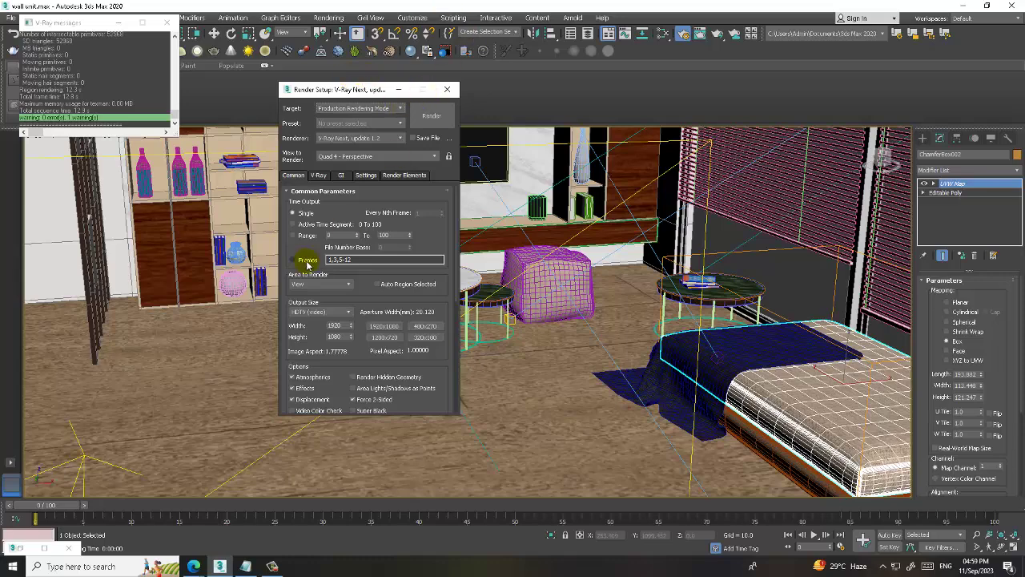
pyautogui.click(319, 174)
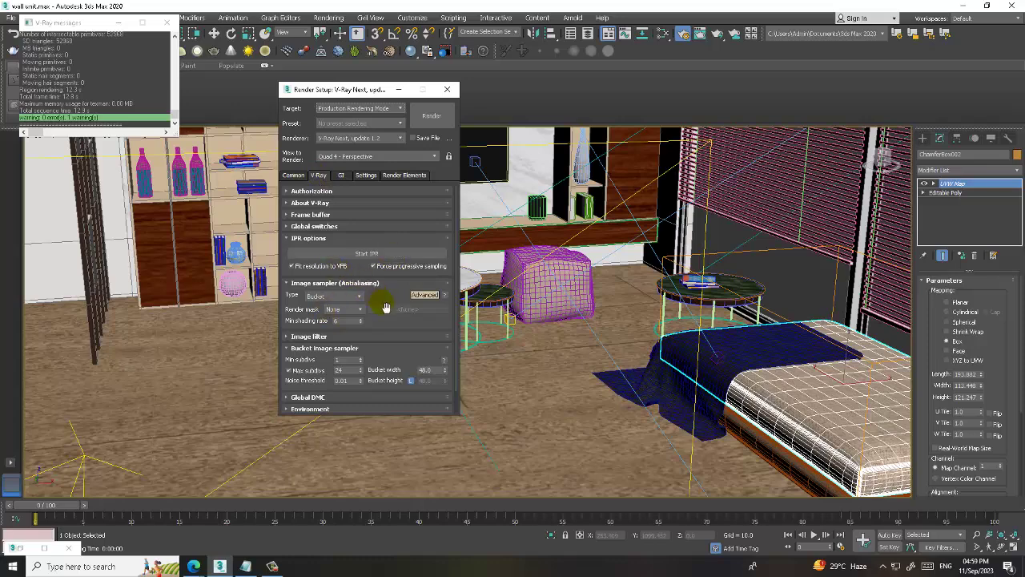
pyautogui.scroll(-1, 393, 264)
pyautogui.click(351, 309)
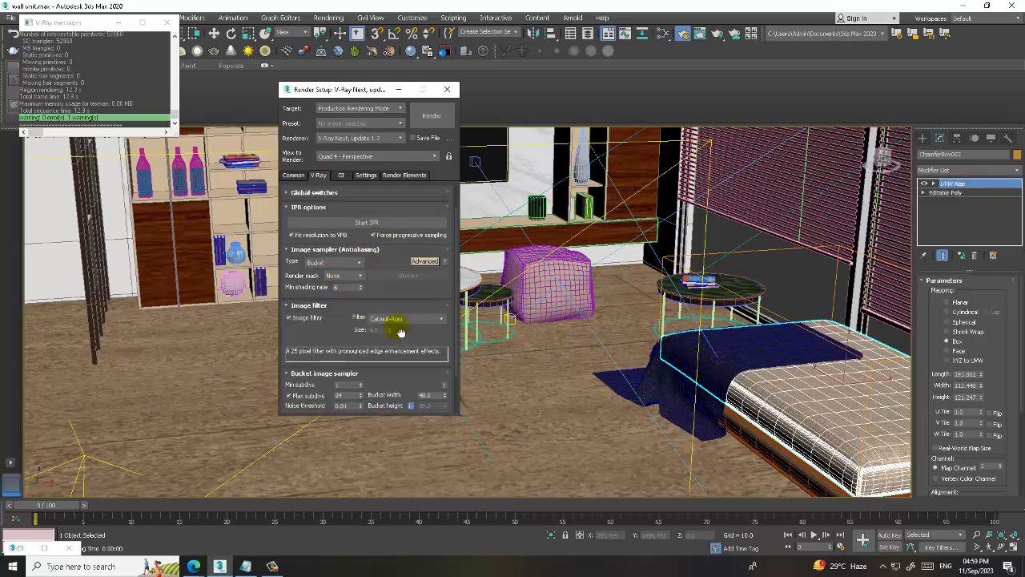
pyautogui.scroll(-2, 389, 326)
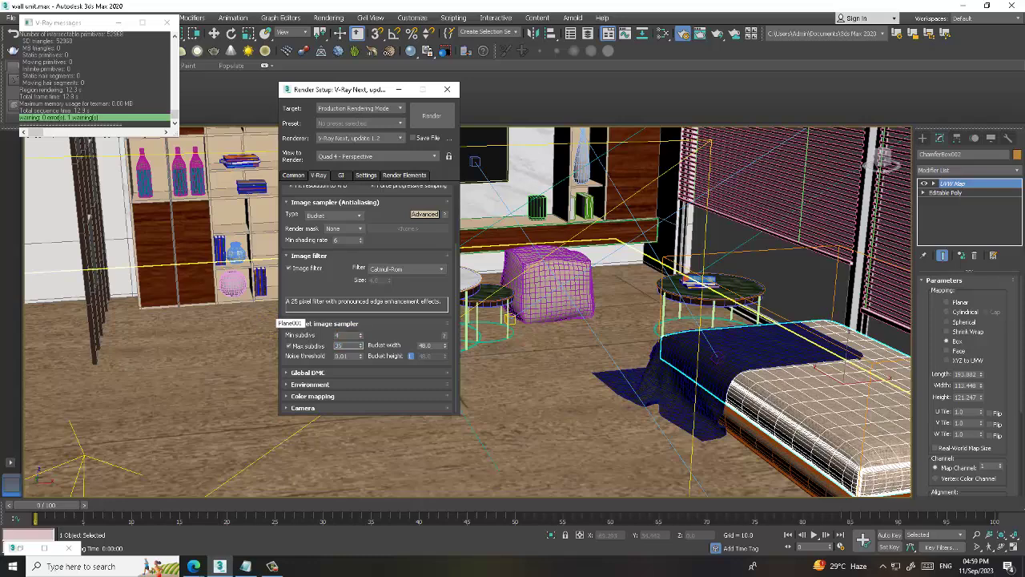
pyautogui.click(342, 374)
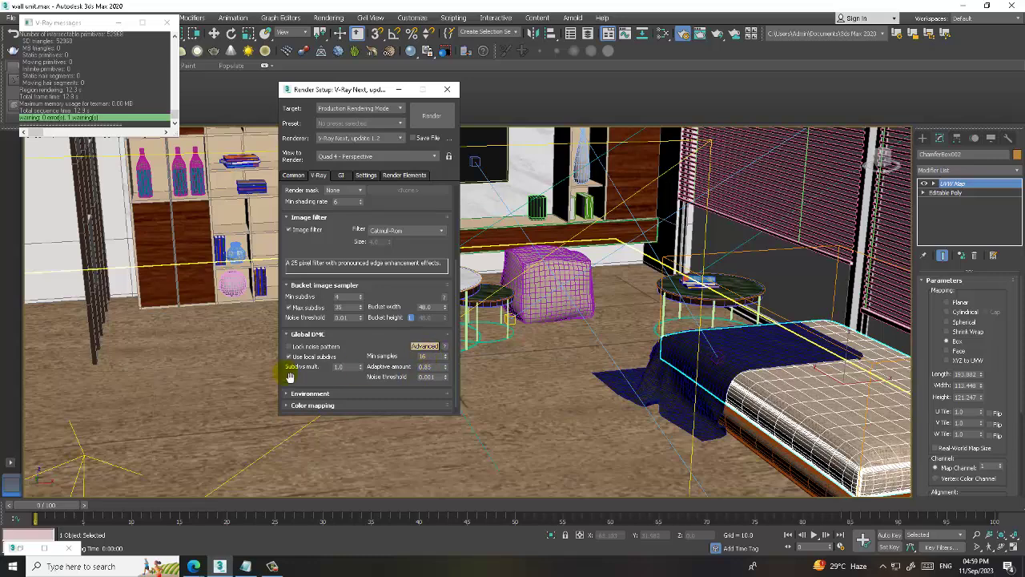
# Expand the Environment and Color mapping rollouts and set colour mapping Type to HSV exponential.
pyautogui.scroll(-1, 375, 296)
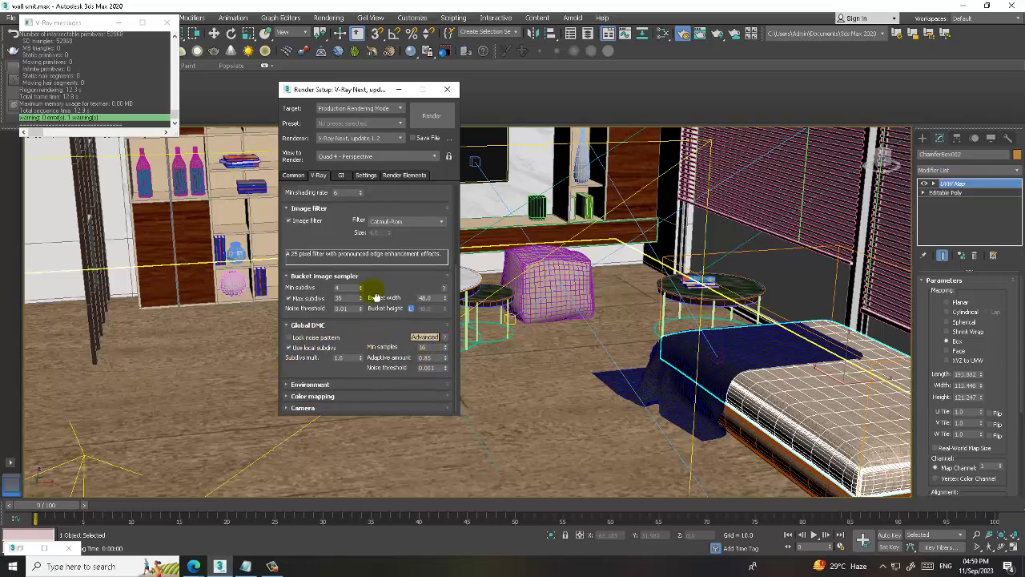
pyautogui.click(339, 385)
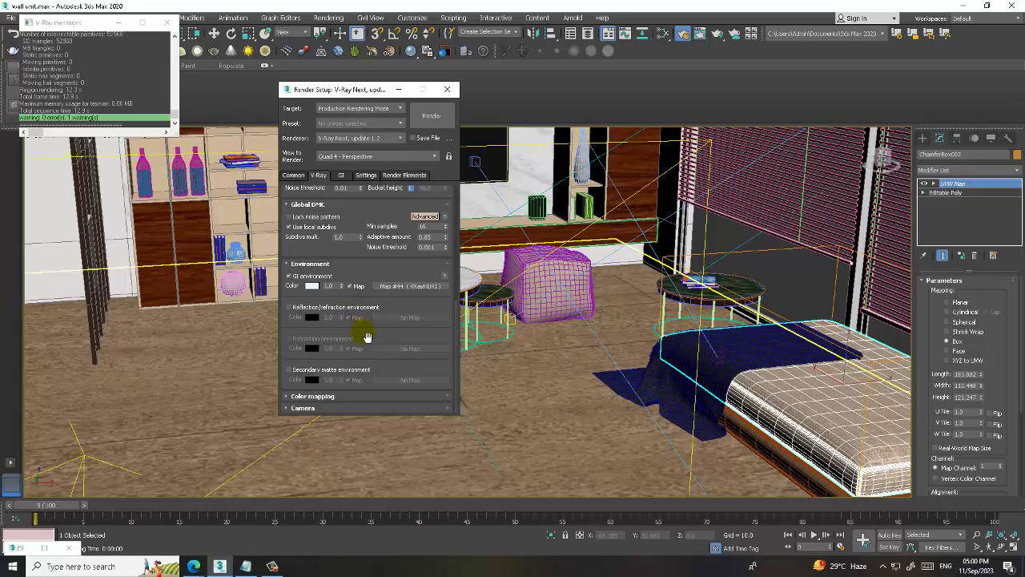
pyautogui.click(311, 396)
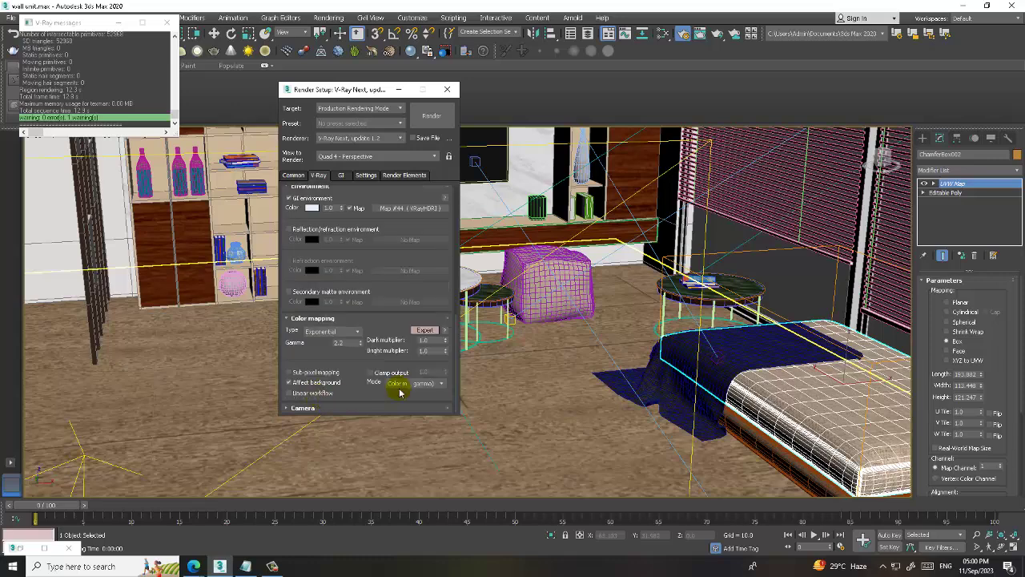
pyautogui.click(336, 331)
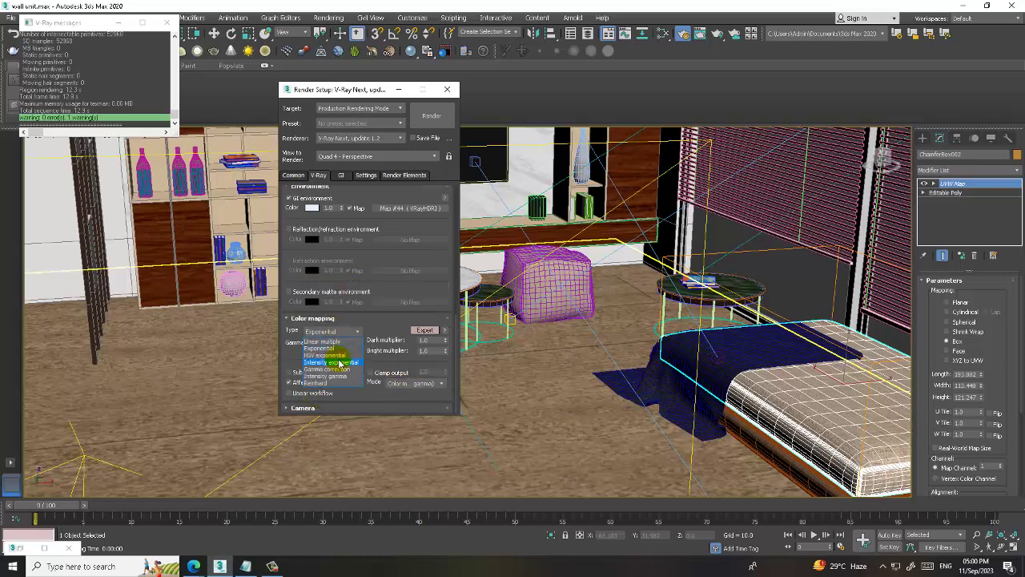
pyautogui.click(348, 355)
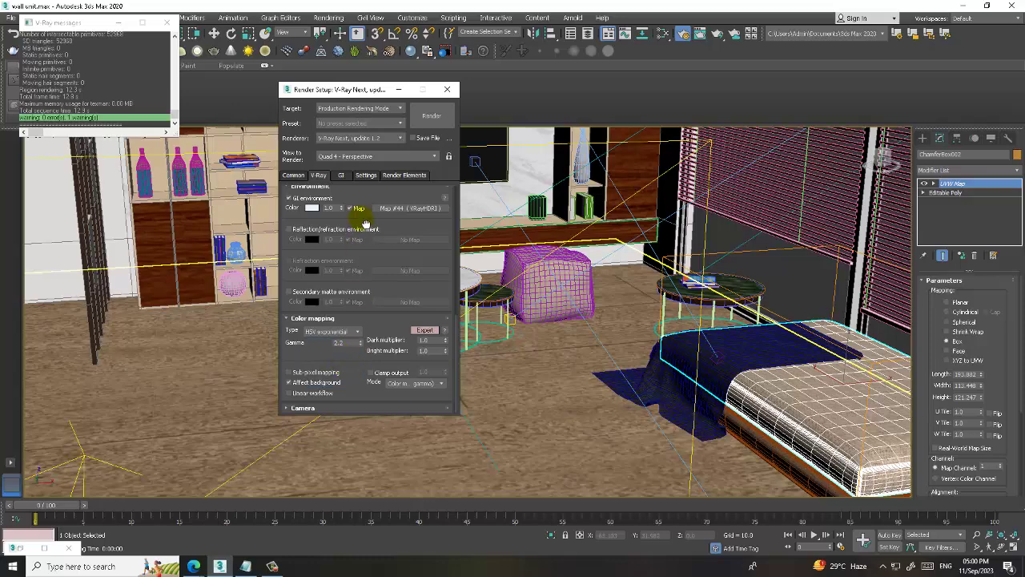
pyautogui.click(341, 175)
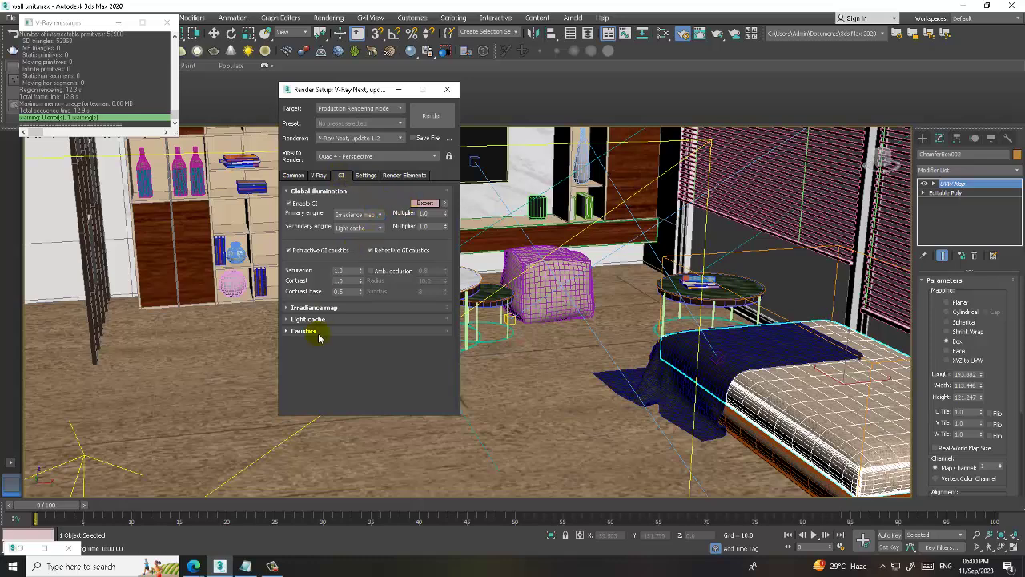
# Expand Irradiance map, switch Light cache to Expert mode, check System settings, and close Render Setup.
pyautogui.click(330, 309)
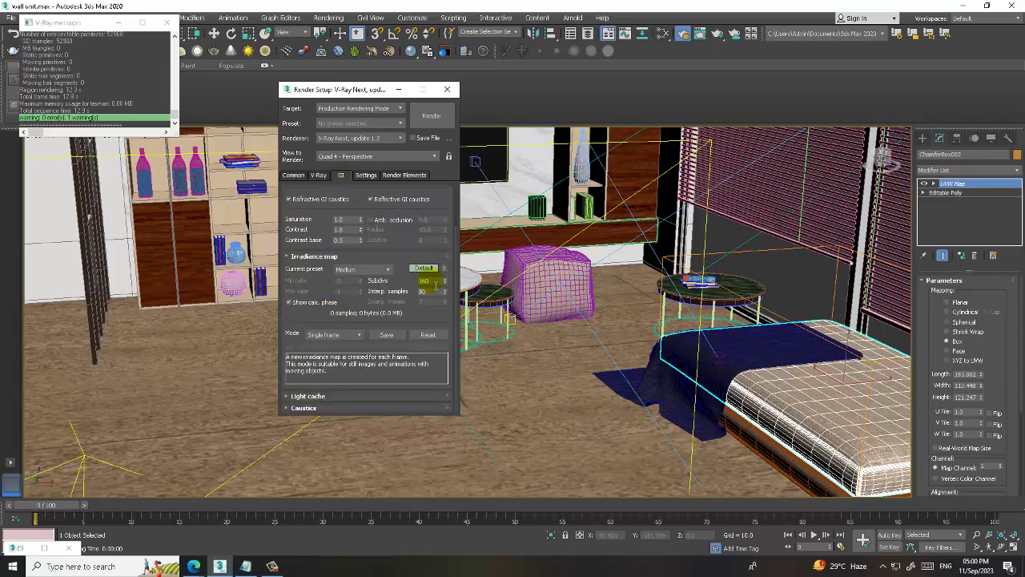
pyautogui.scroll(-2, 427, 277)
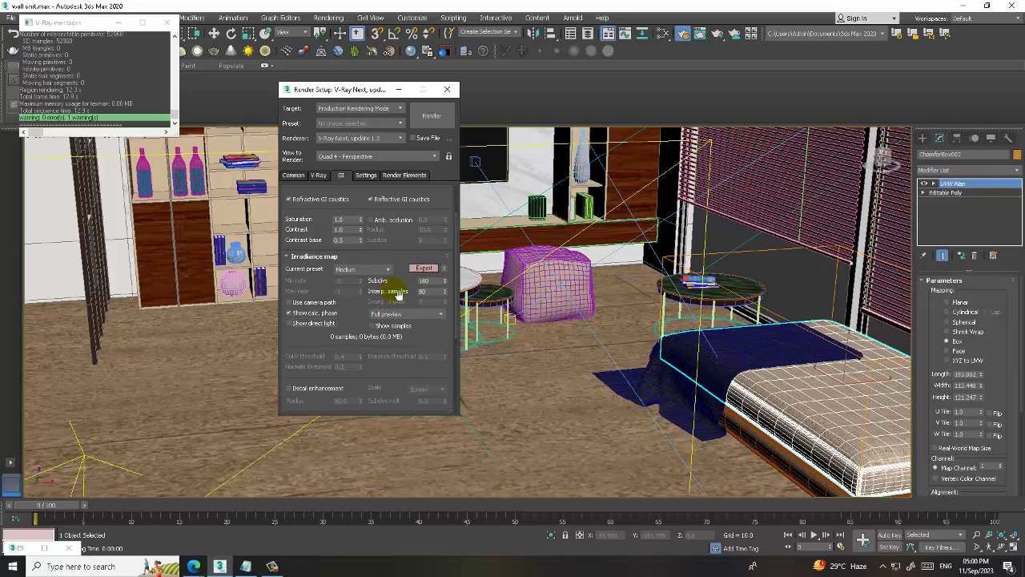
pyautogui.scroll(-5, 393, 305)
pyautogui.scroll(-3, 393, 304)
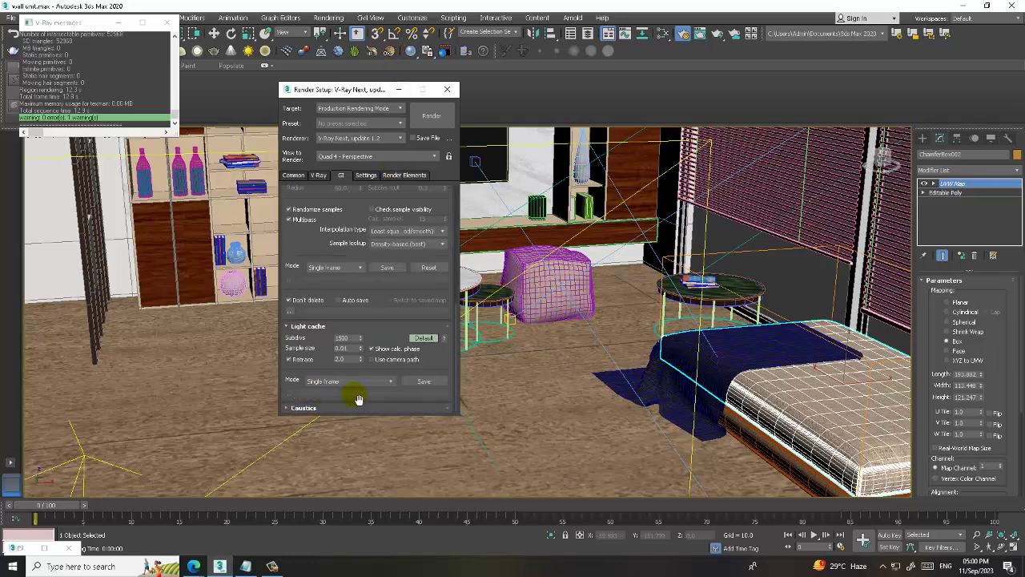
pyautogui.click(424, 338)
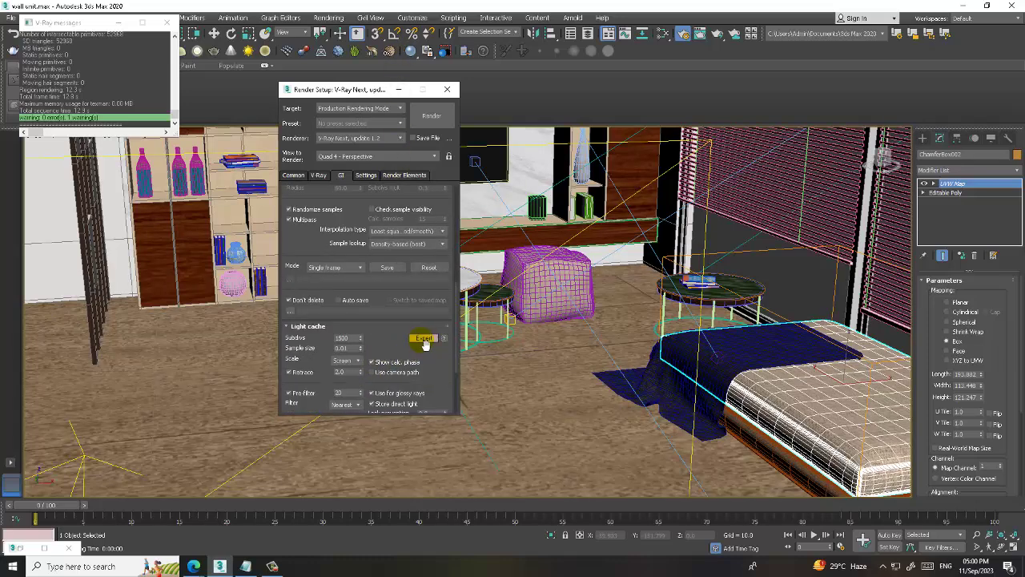
pyautogui.click(366, 175)
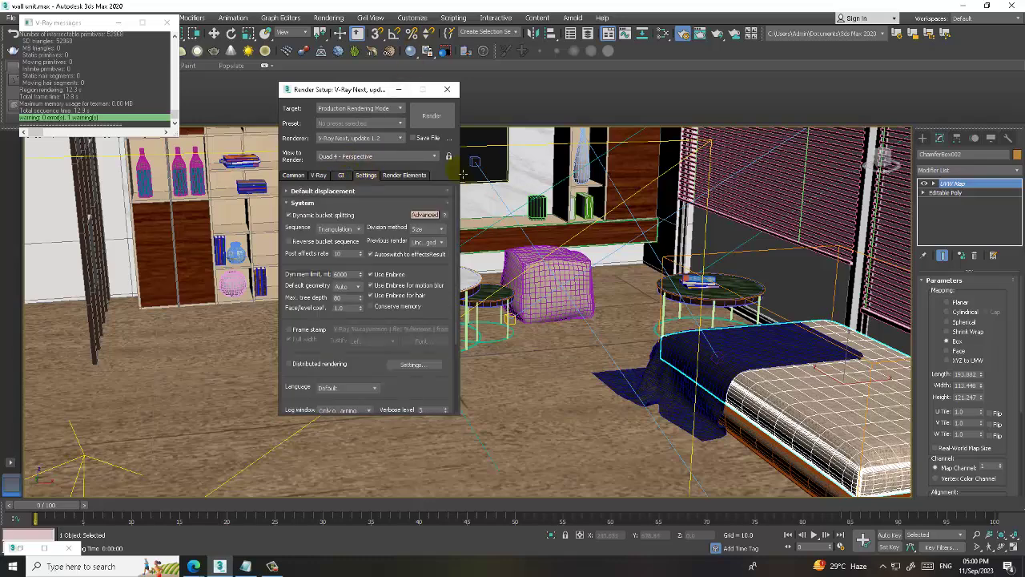
pyautogui.click(399, 89)
pyautogui.click(417, 368)
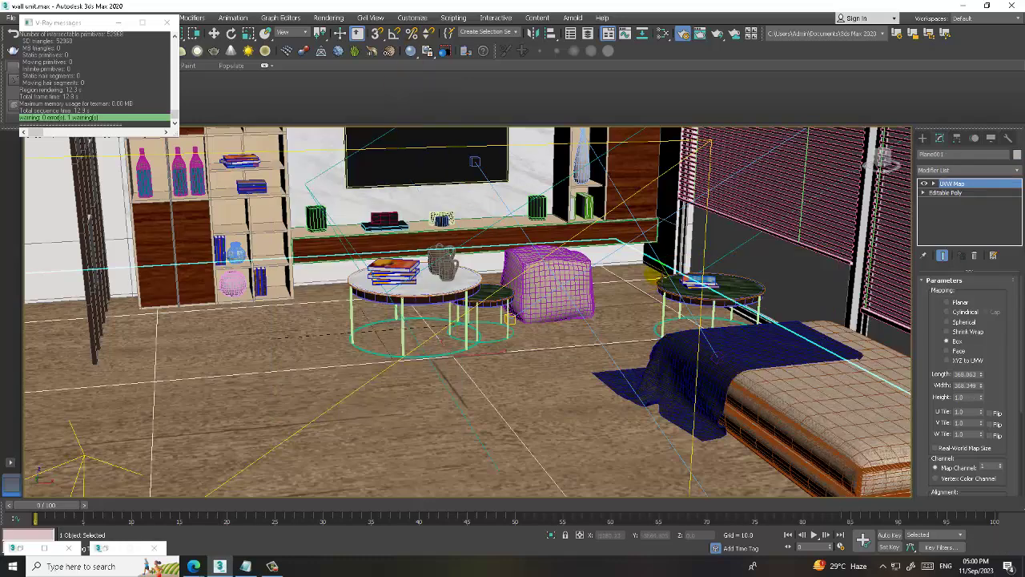
# Render the Camera view with the updated settings, close the frame buffer, and orbit the perspective view.
pyautogui.press('c')
pyautogui.hotkey('shift', 'q')
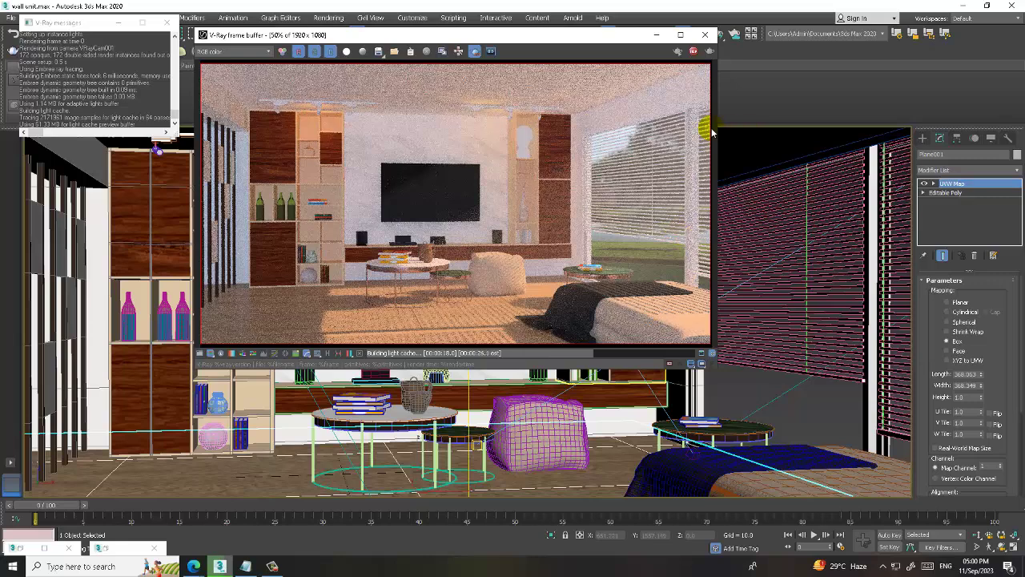
pyautogui.click(705, 35)
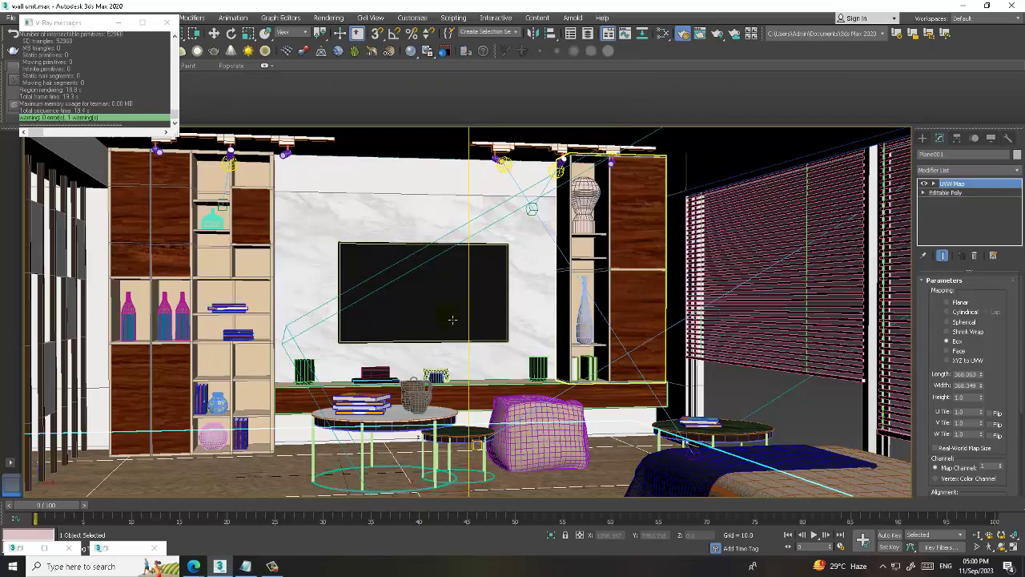
pyautogui.click(453, 319)
pyautogui.press('p')
pyautogui.keyDown('alt'); pyautogui.moveTo(472, 324); pyautogui.dragTo(392, 379, button='middle'); pyautogui.keyUp('alt')
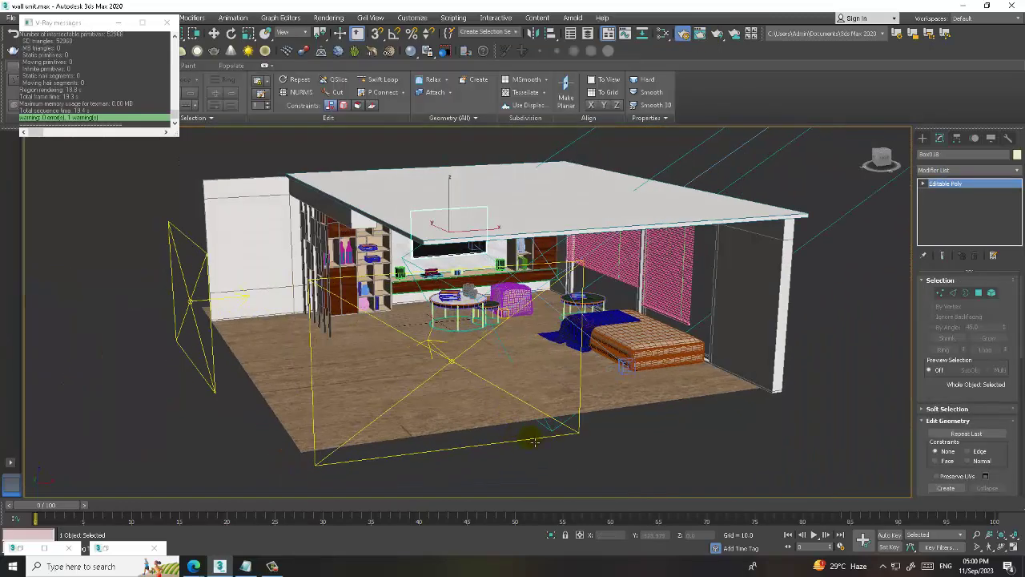
# Lower the area light's colour temperature to white, then test-render the Camera view and close it.
pyautogui.click(521, 443)
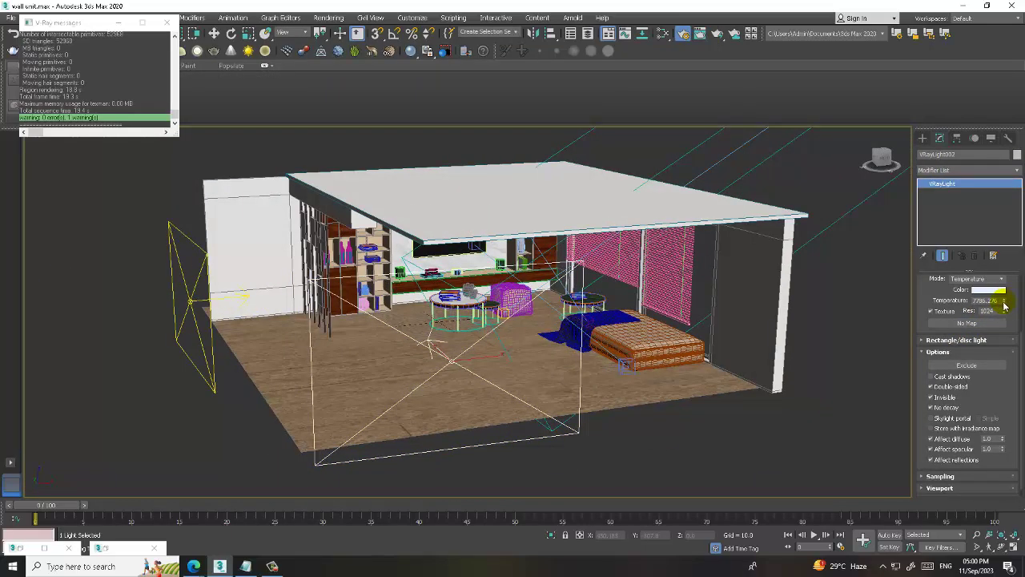
pyautogui.moveTo(1005, 302); pyautogui.dragTo(1011, 321)
pyautogui.press('c')
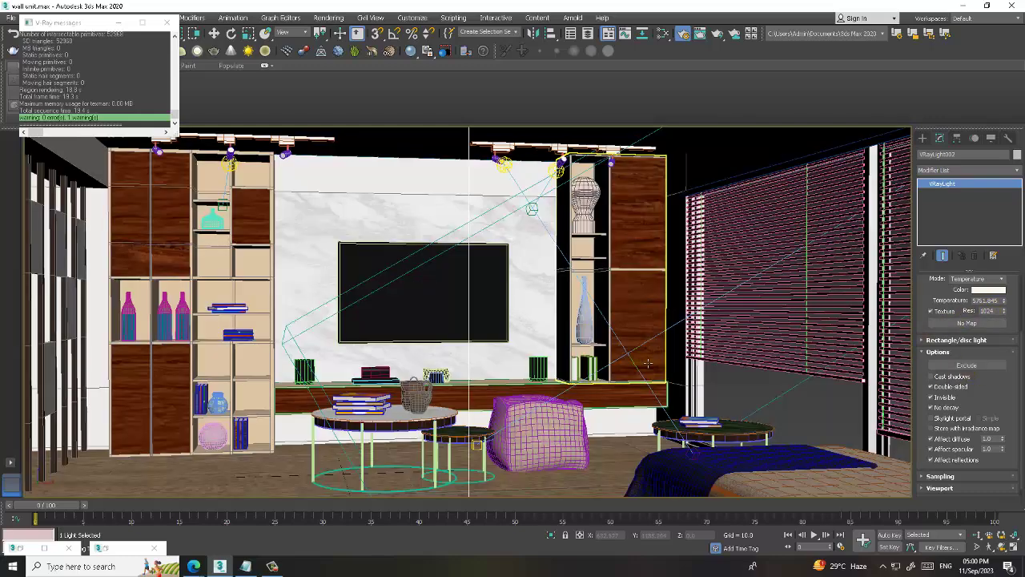
pyautogui.click(329, 18)
pyautogui.click(328, 32)
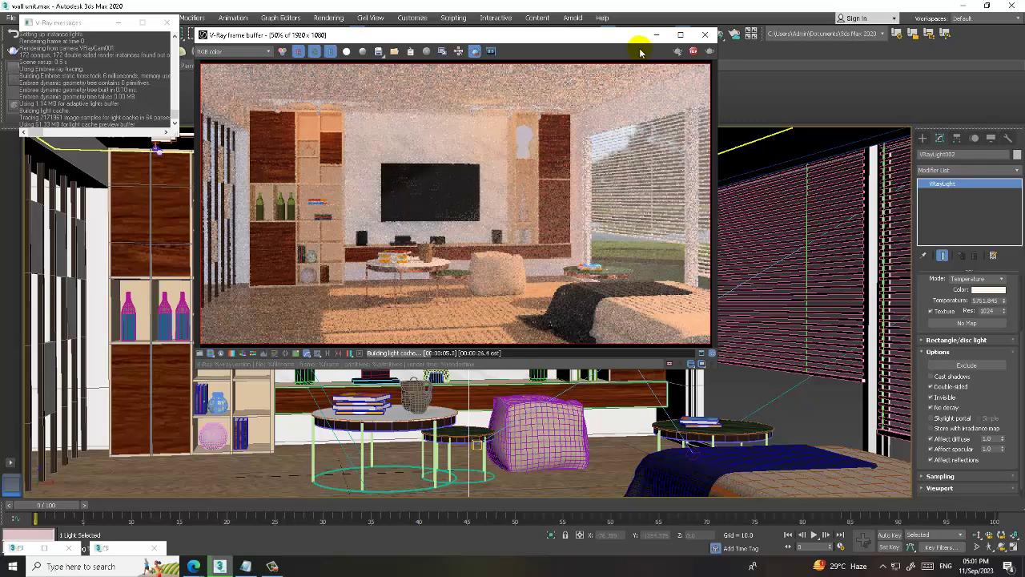
pyautogui.click(699, 34)
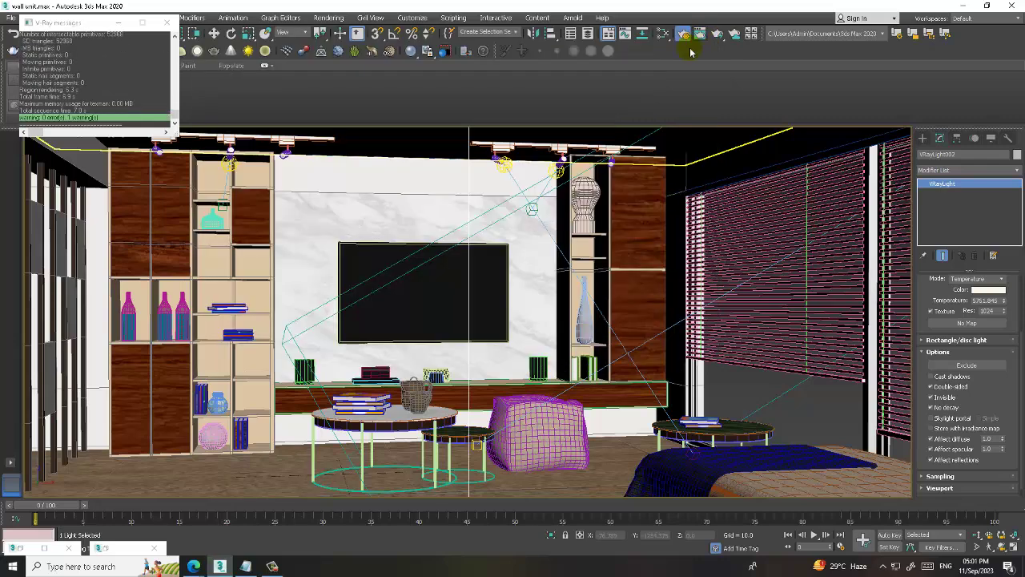
pyautogui.click(328, 17)
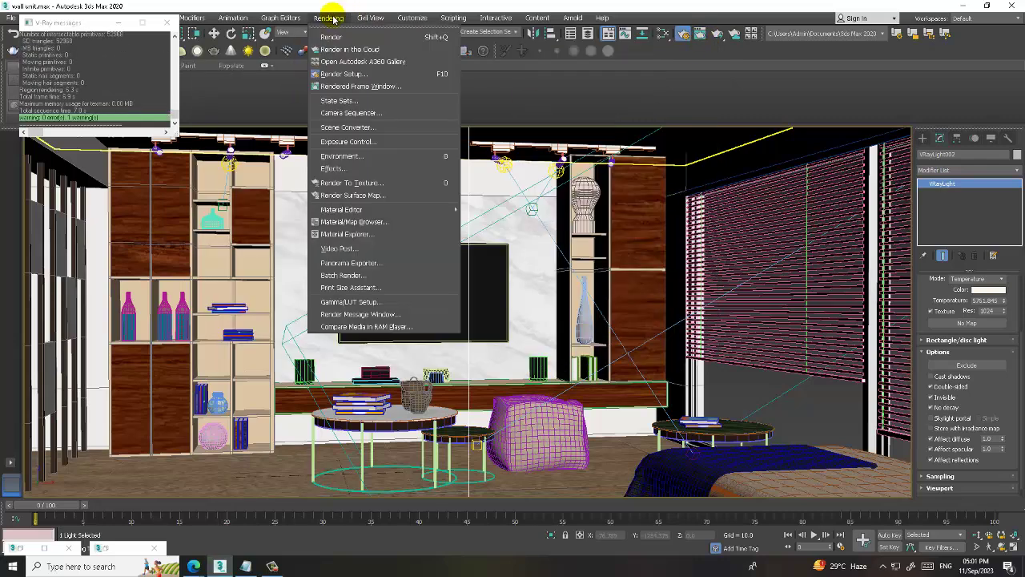
# In Exposure Control, set the white balance preset to D65 and render the scene.
pyautogui.click(387, 142)
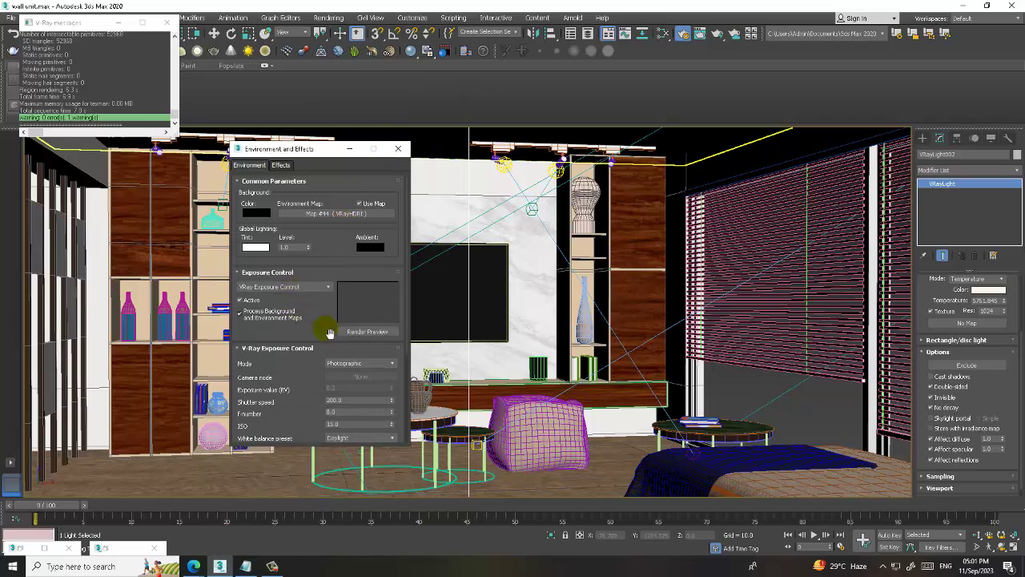
pyautogui.moveTo(330, 333); pyautogui.dragTo(332, 237)
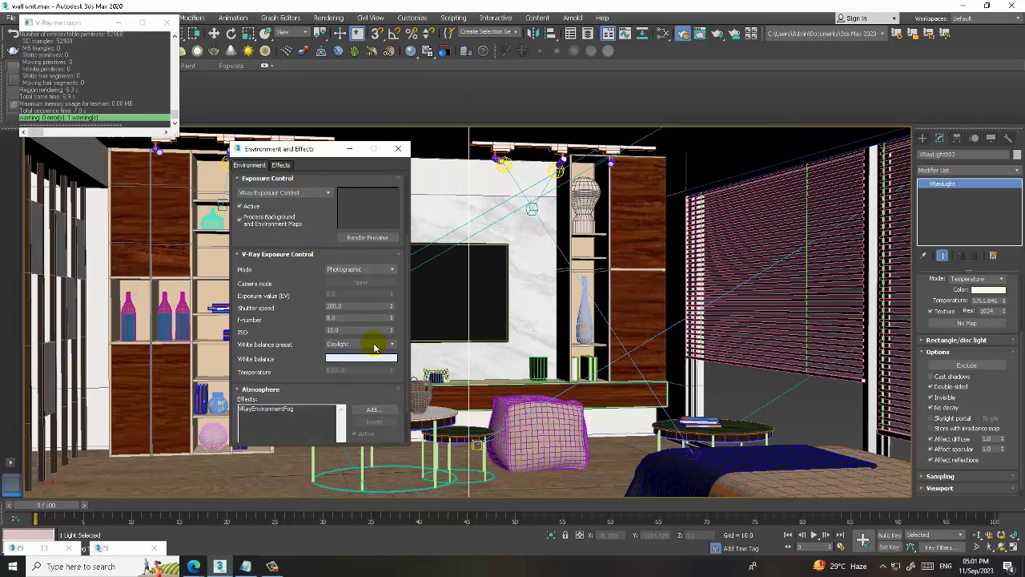
pyautogui.click(373, 346)
pyautogui.click(360, 386)
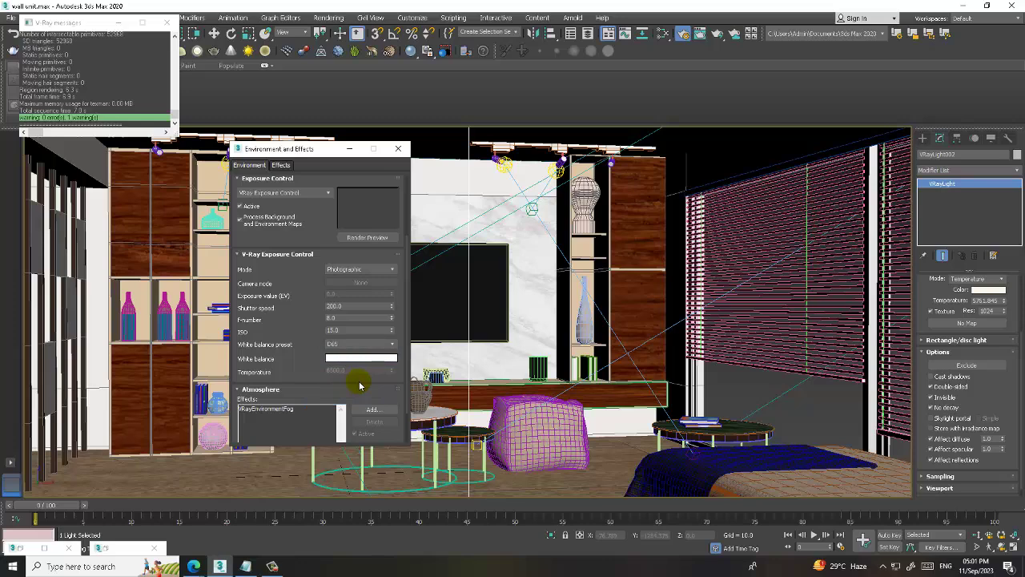
pyautogui.click(328, 17)
pyautogui.click(339, 37)
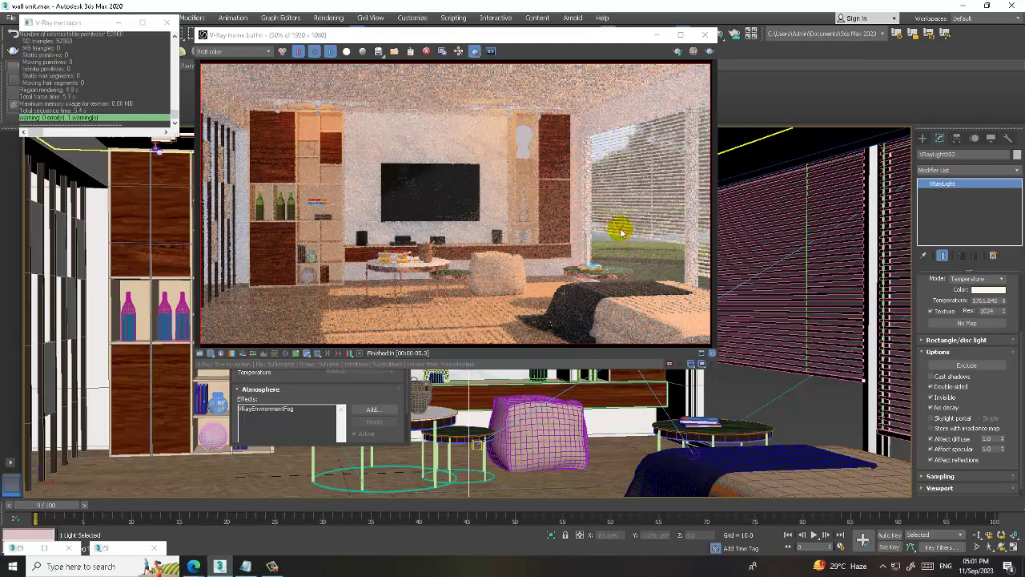
pyautogui.click(704, 35)
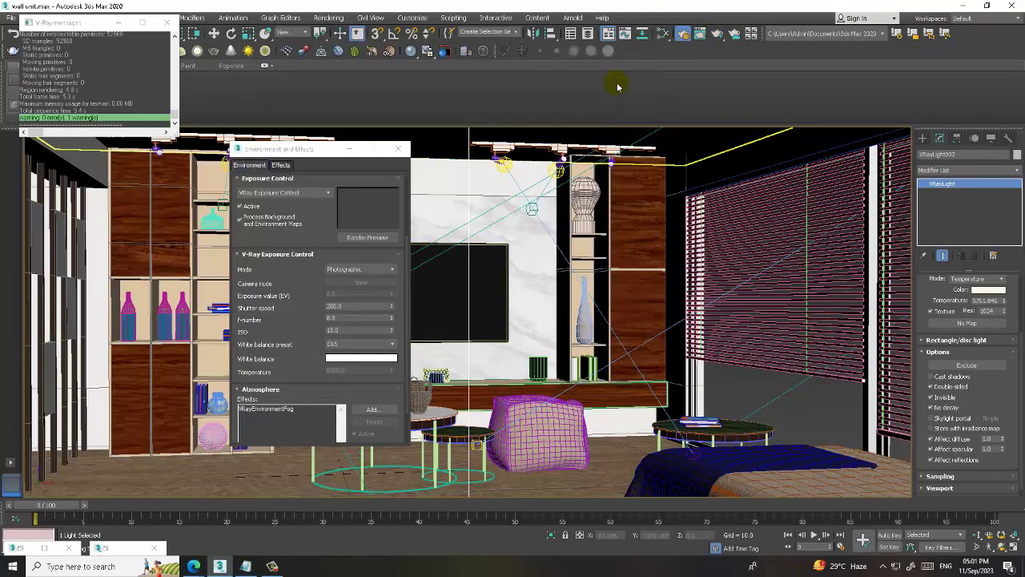
# Switch the white balance preset to D50, render again, minimize the frame buffer, and select the cabinet.
pyautogui.click(348, 343)
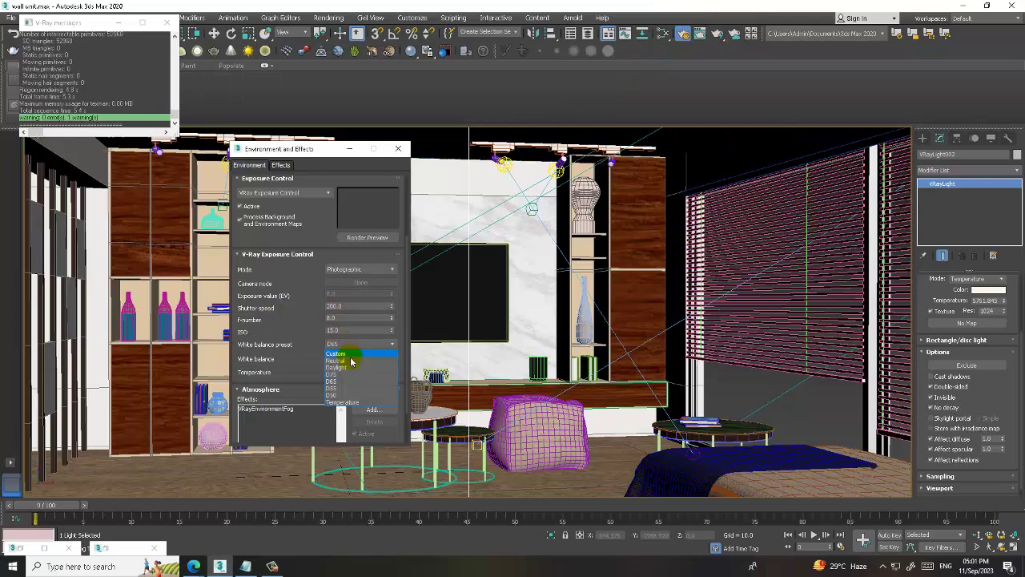
pyautogui.click(357, 395)
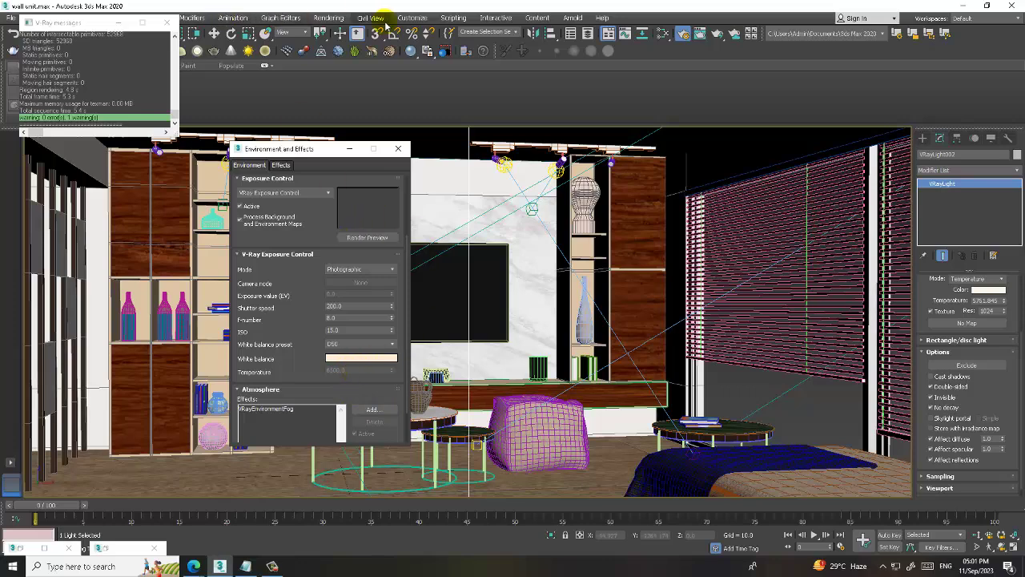
pyautogui.click(328, 18)
pyautogui.click(344, 35)
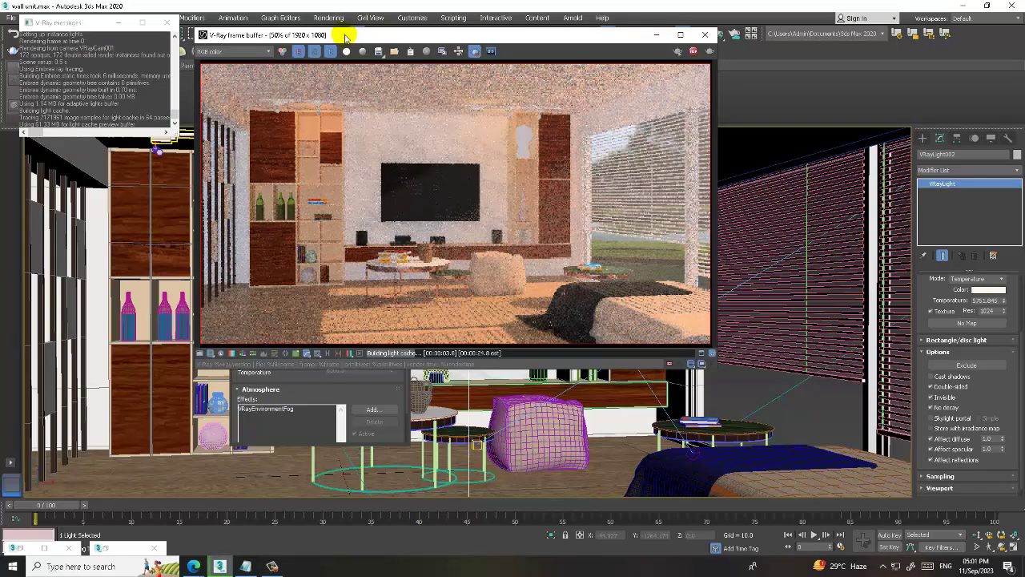
pyautogui.click(272, 566)
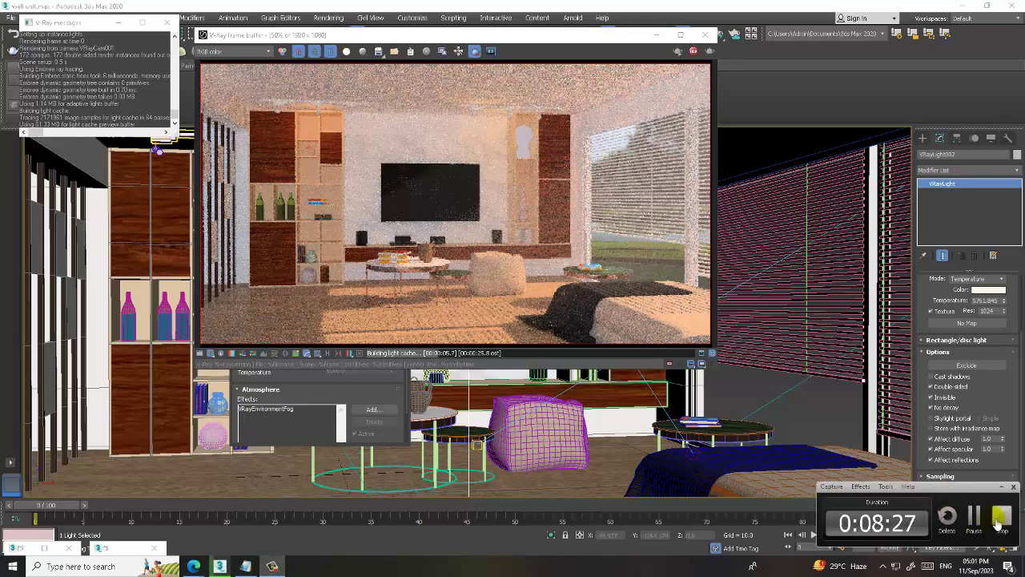
pyautogui.click(976, 517)
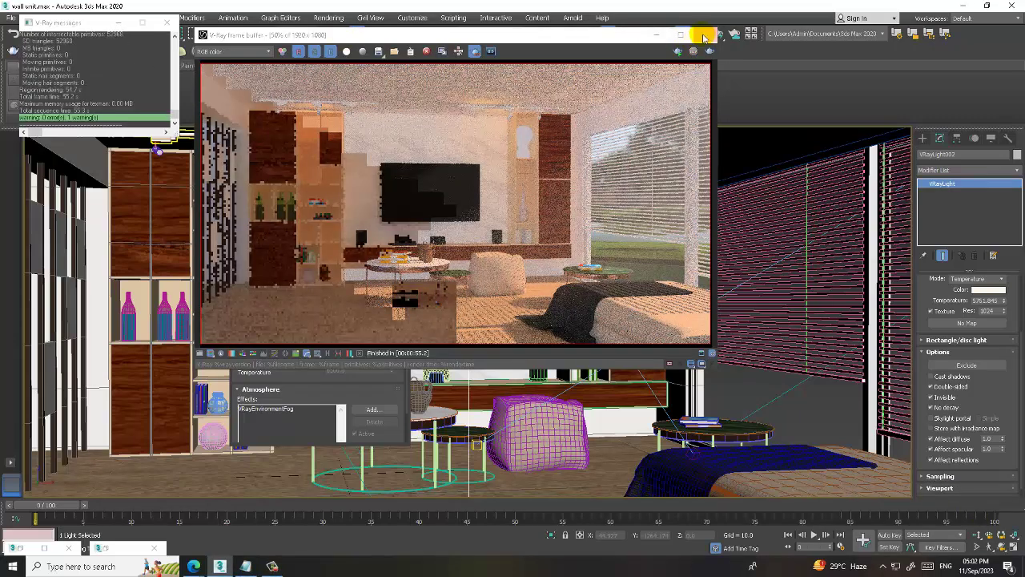
pyautogui.click(654, 35)
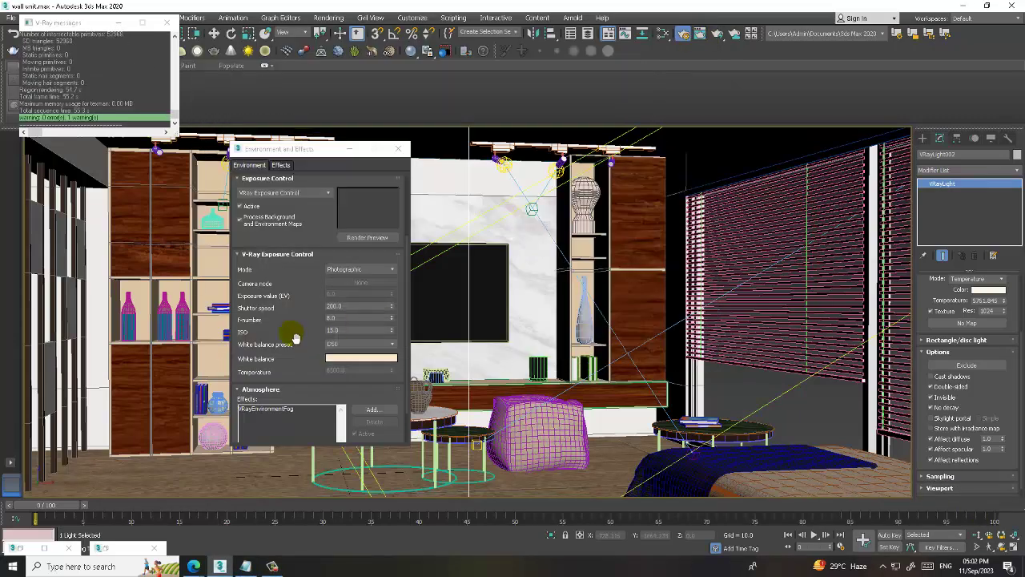
pyautogui.click(218, 277)
# Open the Slate Material Editor full-screen and browse down through the material node graph.
pyautogui.press('m')
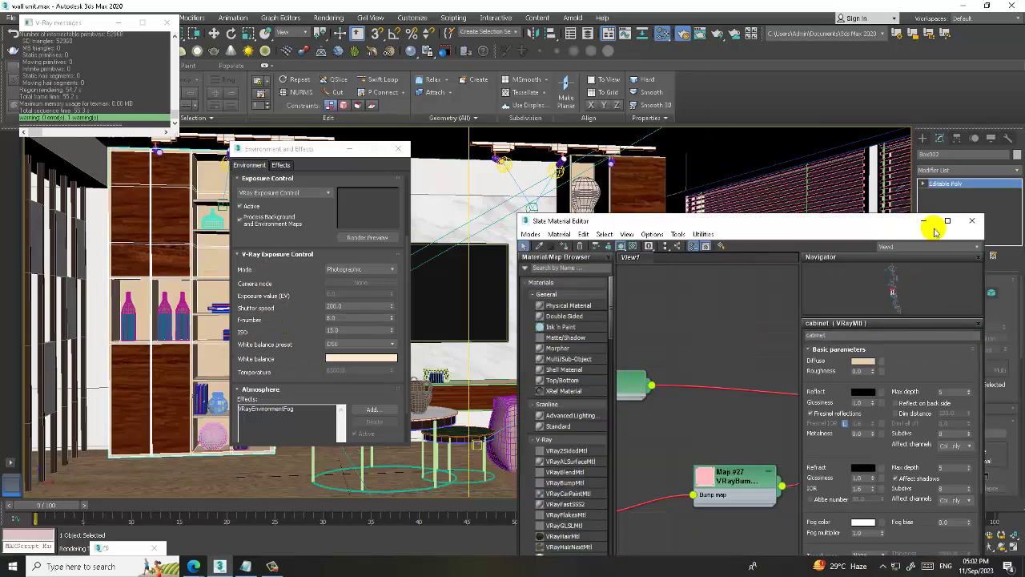
pyautogui.click(951, 220)
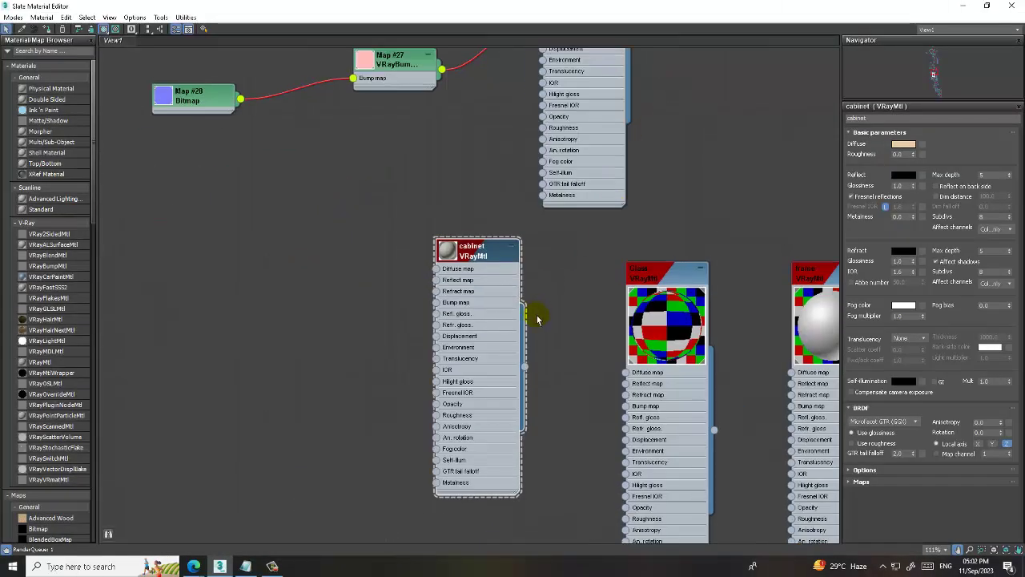
pyautogui.scroll(-5, 547, 304)
pyautogui.scroll(-3, 531, 213)
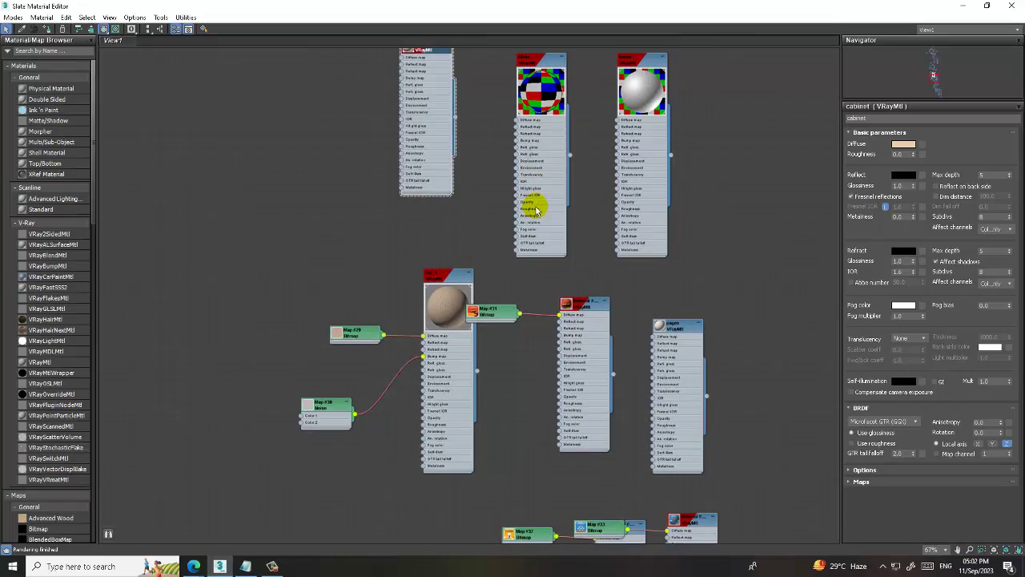
pyautogui.scroll(-1, 534, 236)
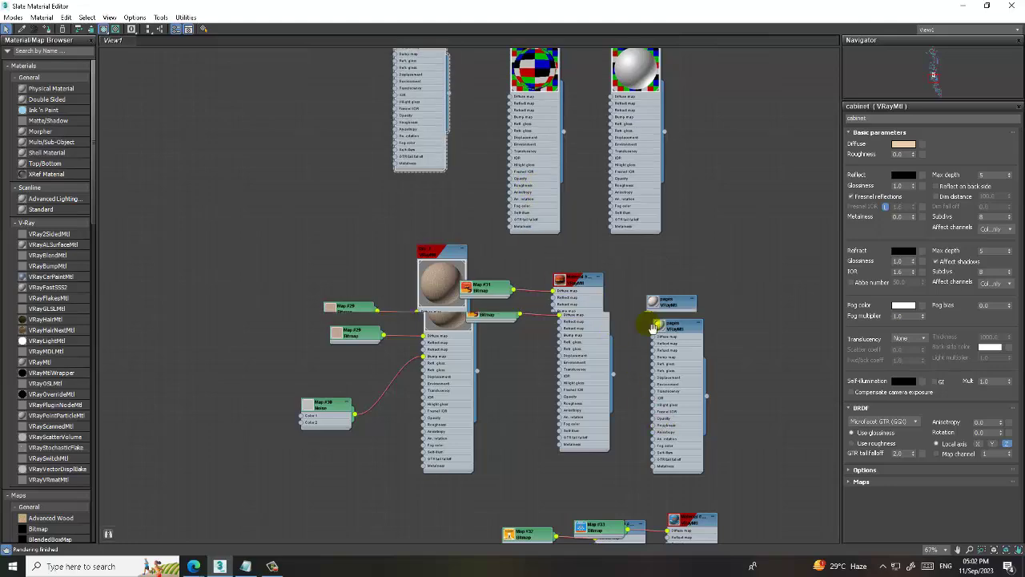
pyautogui.scroll(-4, 633, 309)
pyautogui.scroll(-2, 617, 400)
pyautogui.scroll(-2, 629, 480)
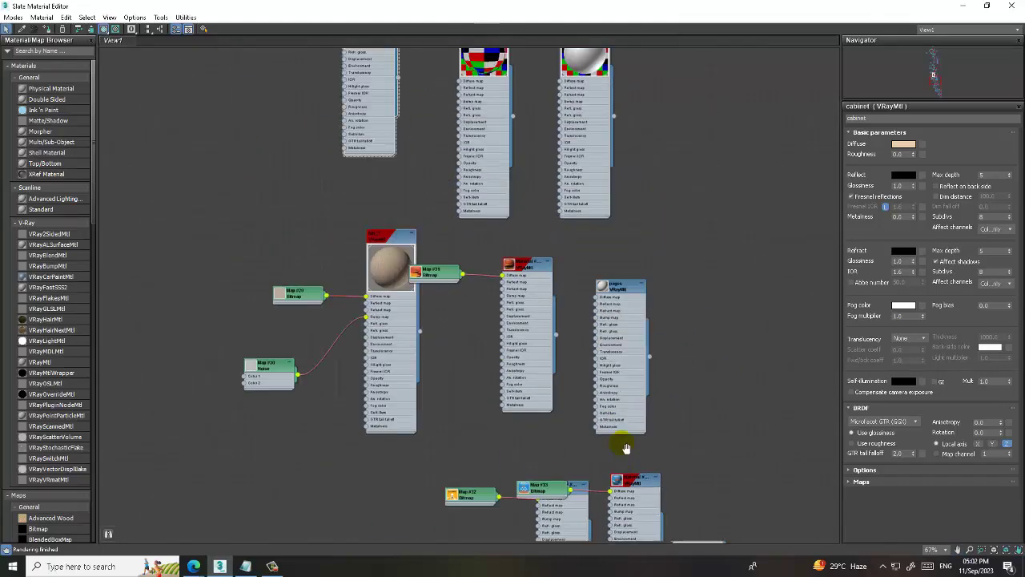
pyautogui.scroll(-2, 609, 424)
pyautogui.moveTo(583, 349)
pyautogui.mouseDown(button='middle')
pyautogui.moveTo(497, 222)
pyautogui.moveTo(561, 394)
pyautogui.mouseUp(button='middle')
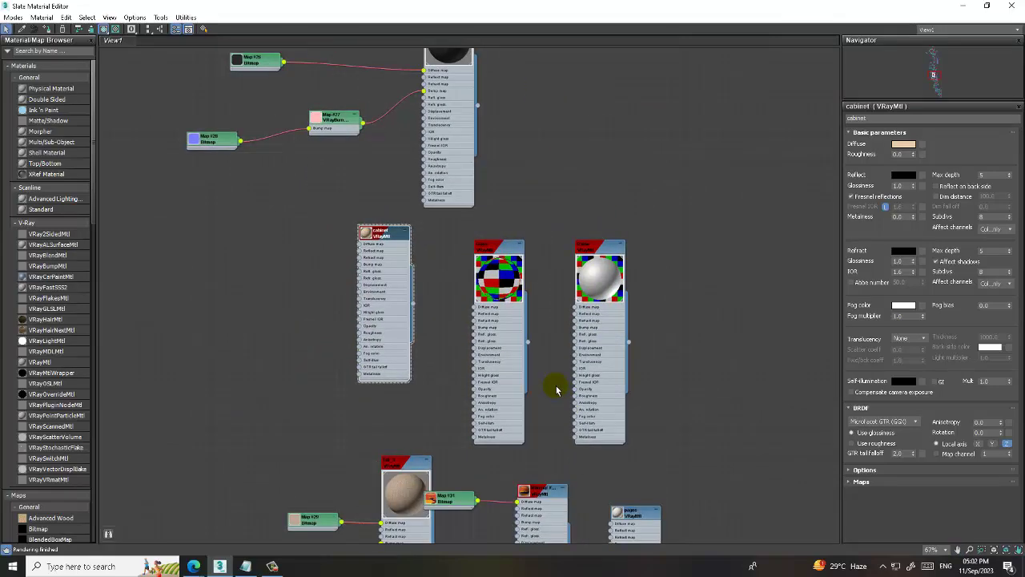
# Navigate the node graph to bring the cabinet VRayMtl and its Diffuse swatch into view.
pyautogui.scroll(1, 599, 412)
pyautogui.scroll(3, 617, 509)
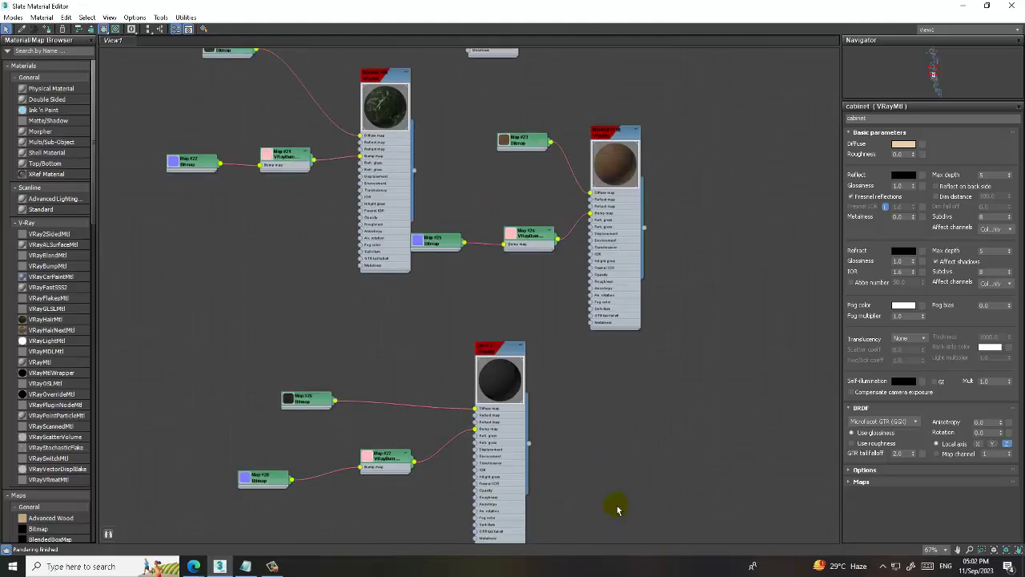
pyautogui.scroll(3, 611, 338)
pyautogui.scroll(2, 604, 199)
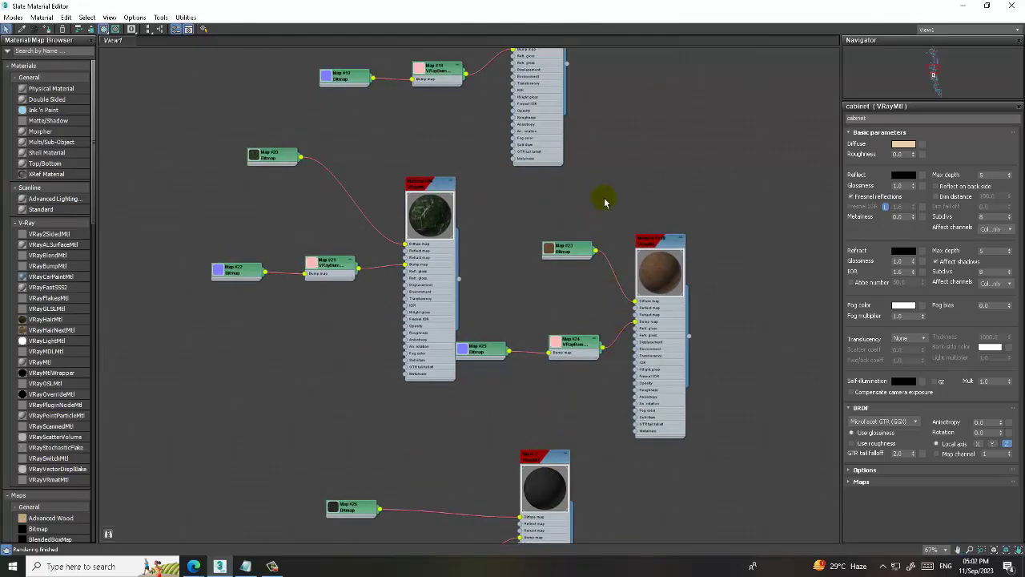
pyautogui.scroll(3, 633, 358)
pyautogui.scroll(2, 593, 192)
pyautogui.scroll(2, 561, 329)
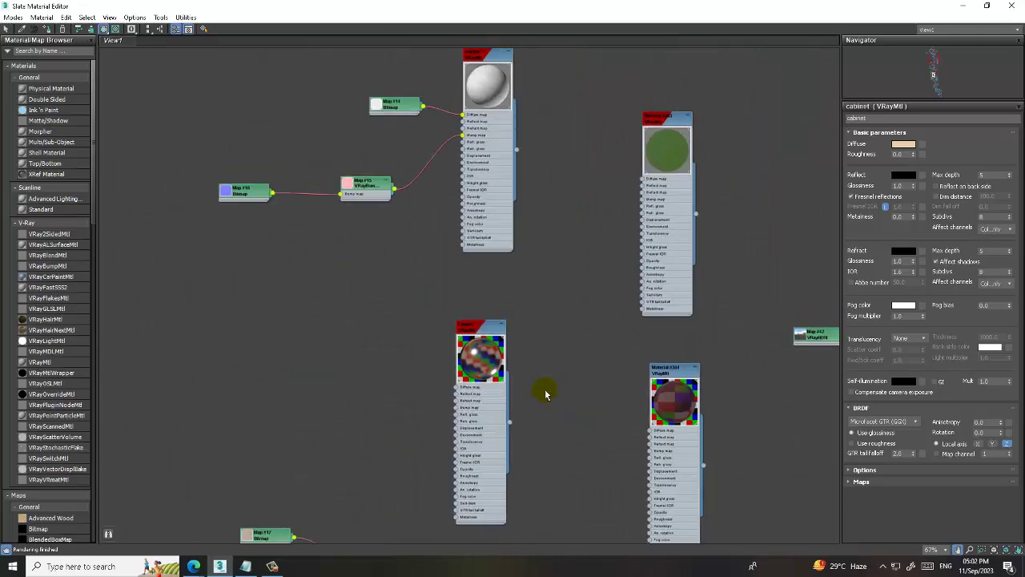
pyautogui.scroll(1, 541, 400)
pyautogui.scroll(1, 525, 280)
pyautogui.moveTo(508, 146); pyautogui.dragTo(539, 327, button='middle')
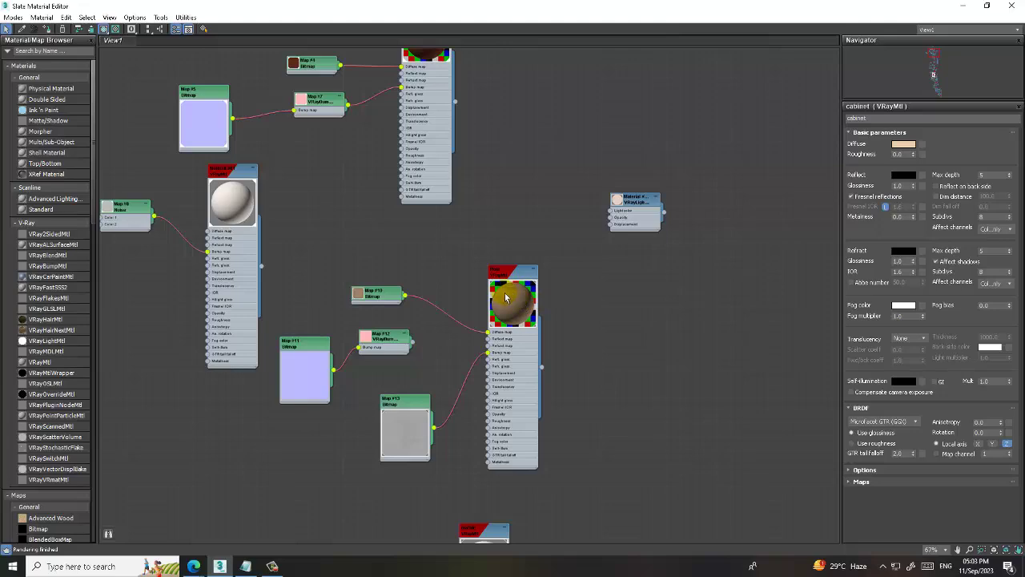
pyautogui.scroll(2, 561, 401)
pyautogui.scroll(-3, 561, 337)
pyautogui.scroll(-2, 555, 184)
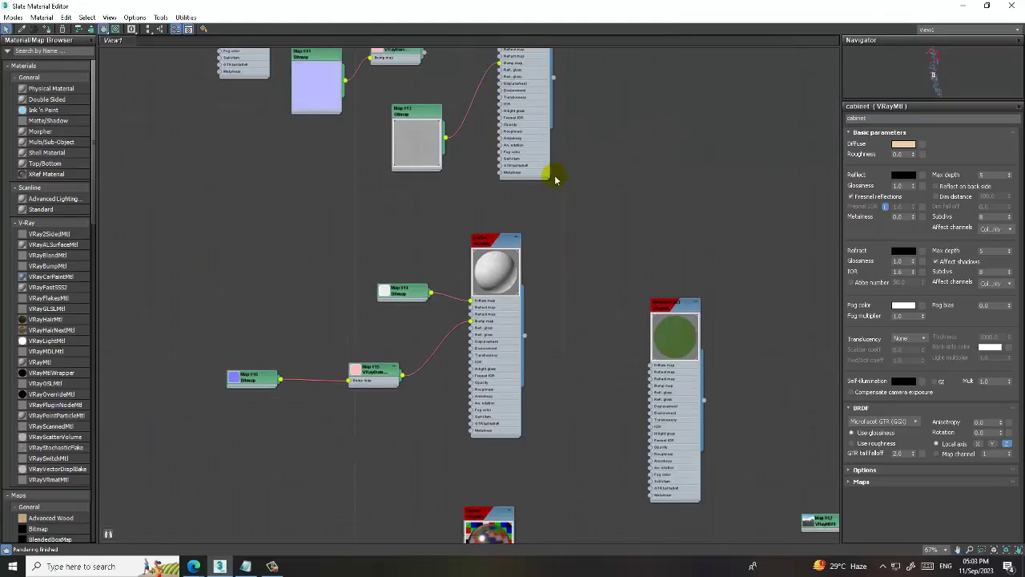
pyautogui.scroll(-2, 553, 173)
pyautogui.scroll(-3, 529, 128)
pyautogui.scroll(-2, 503, 369)
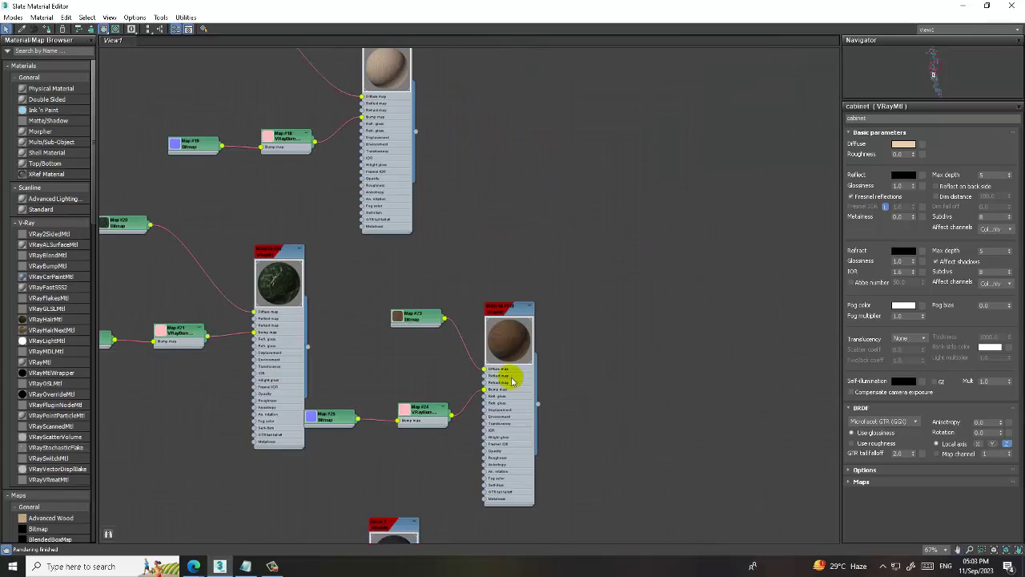
pyautogui.scroll(-2, 513, 378)
pyautogui.scroll(-2, 481, 378)
pyautogui.scroll(-1, 533, 297)
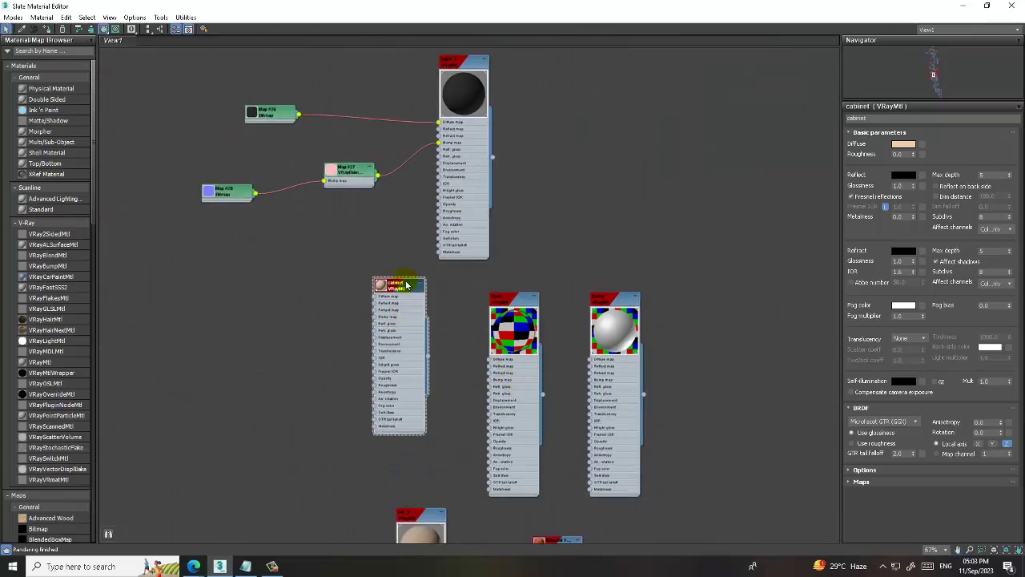
# Lighten the cabinet VRayMtl diffuse colour to a pale peach, RGB 231,209,178.
pyautogui.click(899, 146)
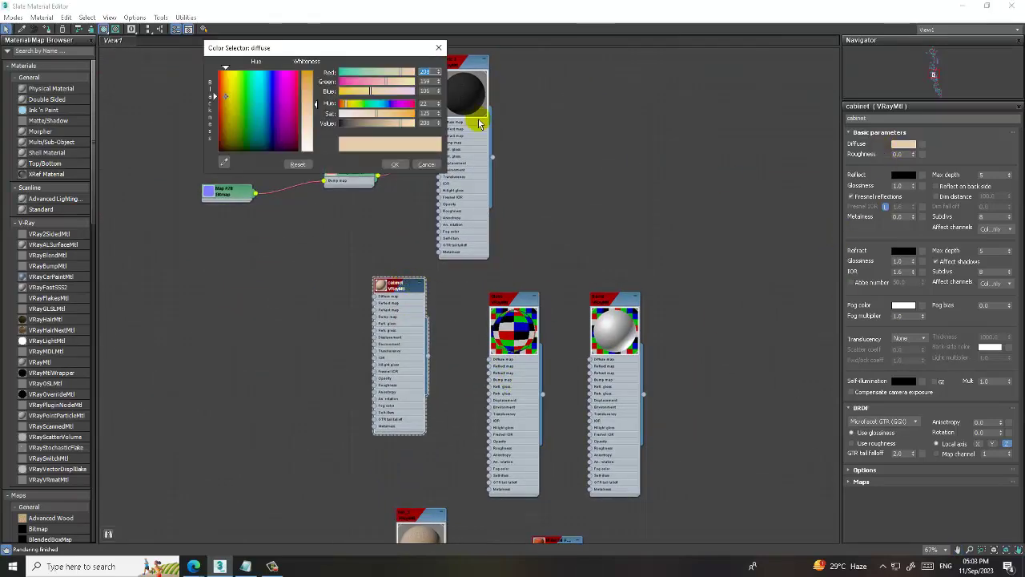
pyautogui.moveTo(316, 102); pyautogui.dragTo(316, 126)
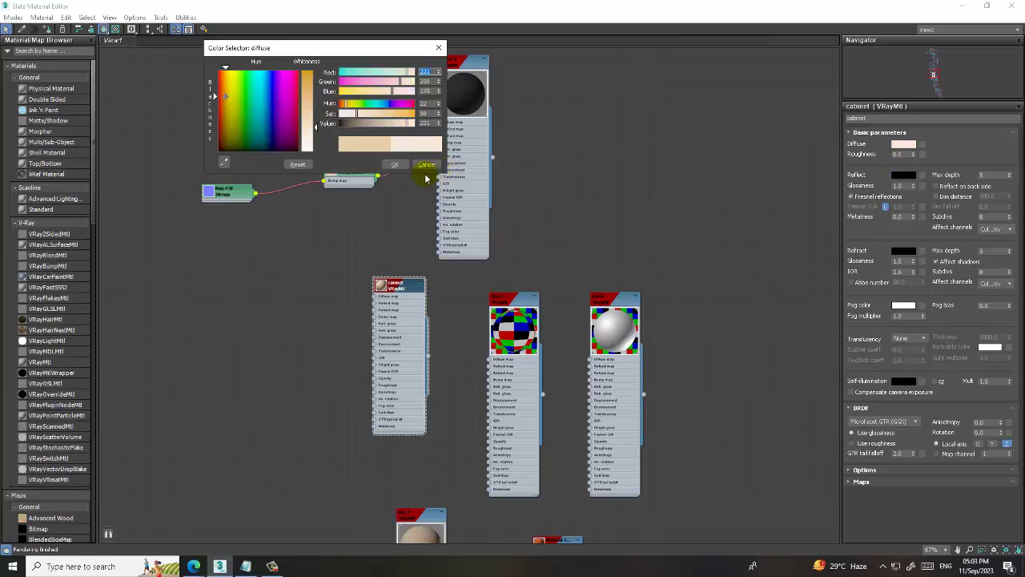
pyautogui.click(400, 162)
pyautogui.click(395, 164)
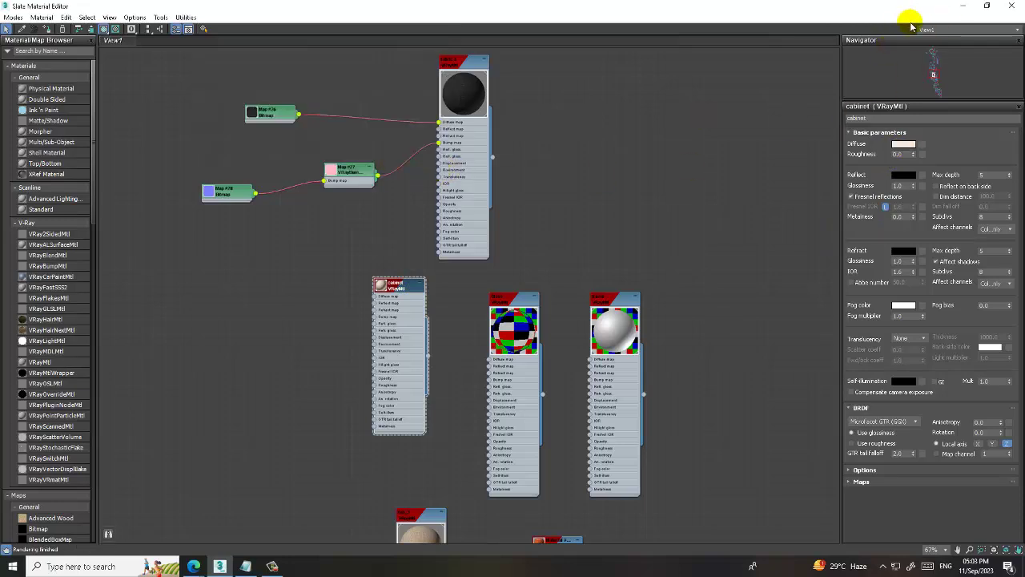
# Close the material editor and render the living room in V-Ray.
pyautogui.click(964, 6)
pyautogui.click(522, 280)
pyautogui.hotkey('shift', 'q')
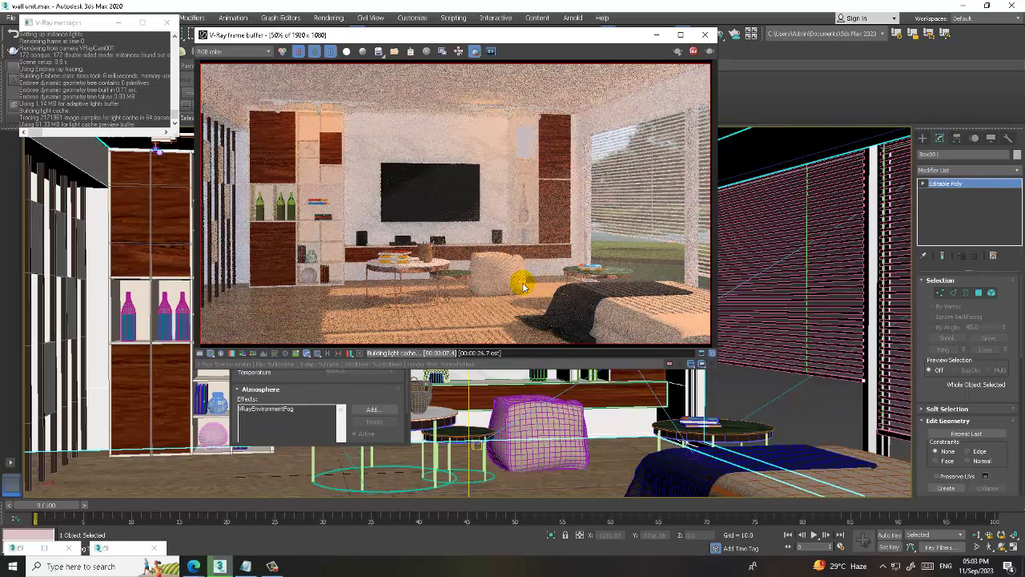
# Close the frame buffer and set the window target light's colour preset to Fluorescent (Daylight).
pyautogui.click(705, 34)
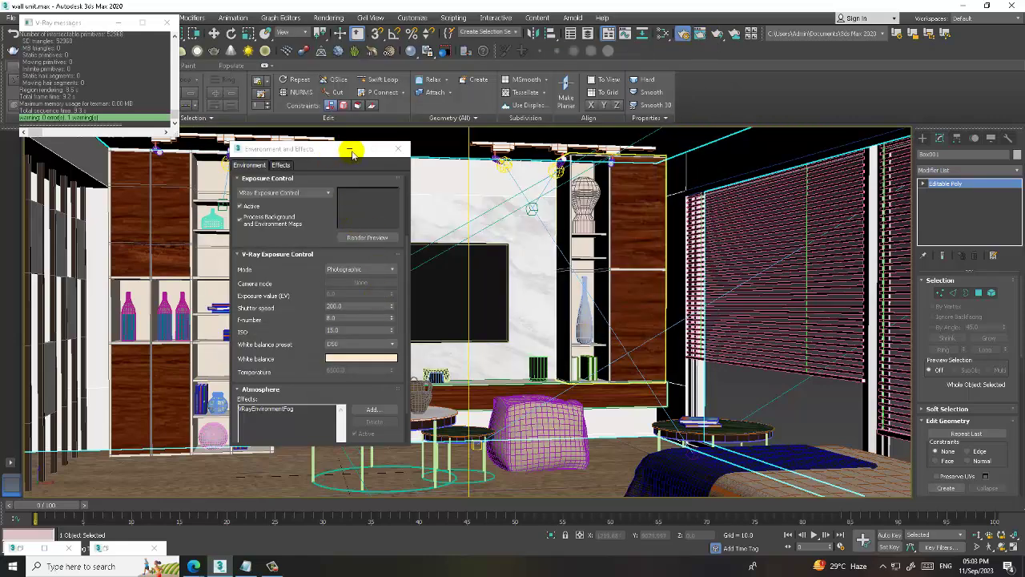
pyautogui.click(349, 149)
pyautogui.click(370, 296)
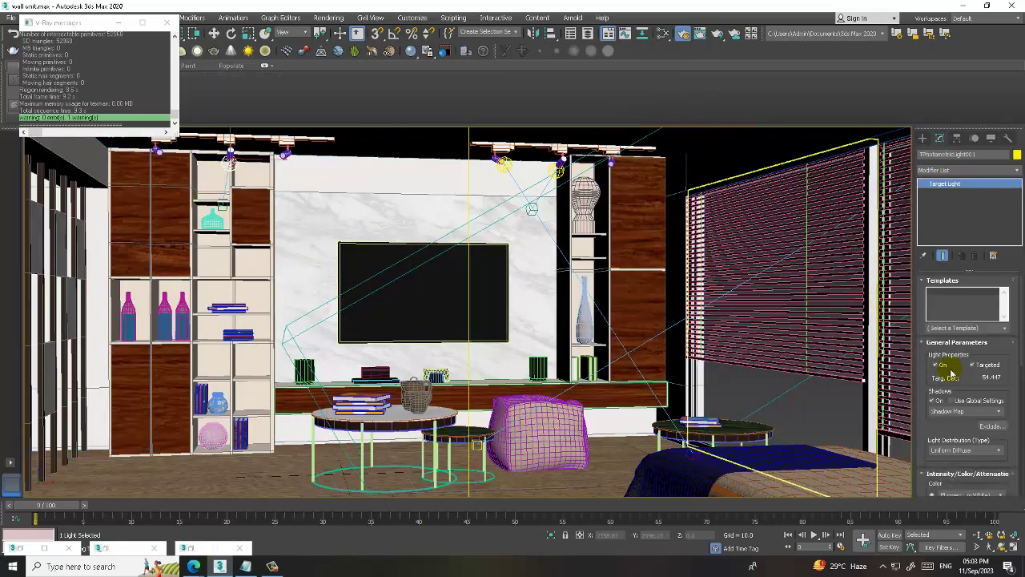
pyautogui.moveTo(938, 412); pyautogui.dragTo(955, 316)
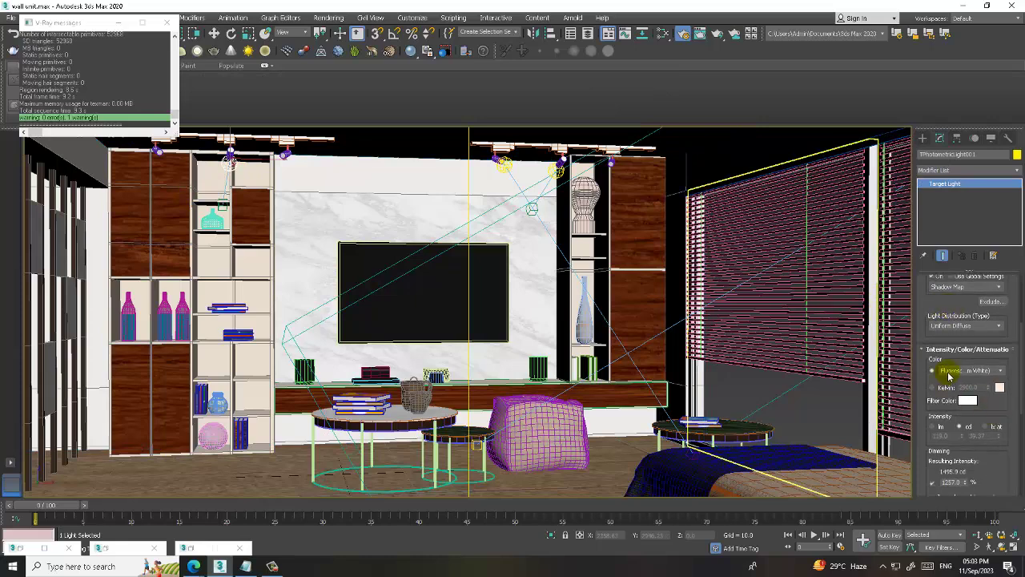
pyautogui.click(999, 370)
pyautogui.click(1004, 405)
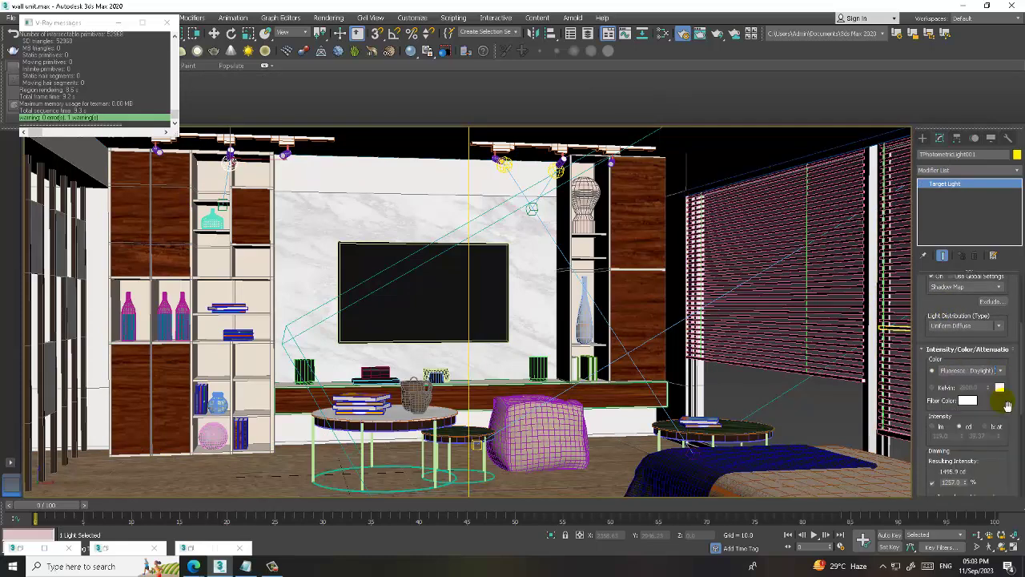
pyautogui.click(512, 232)
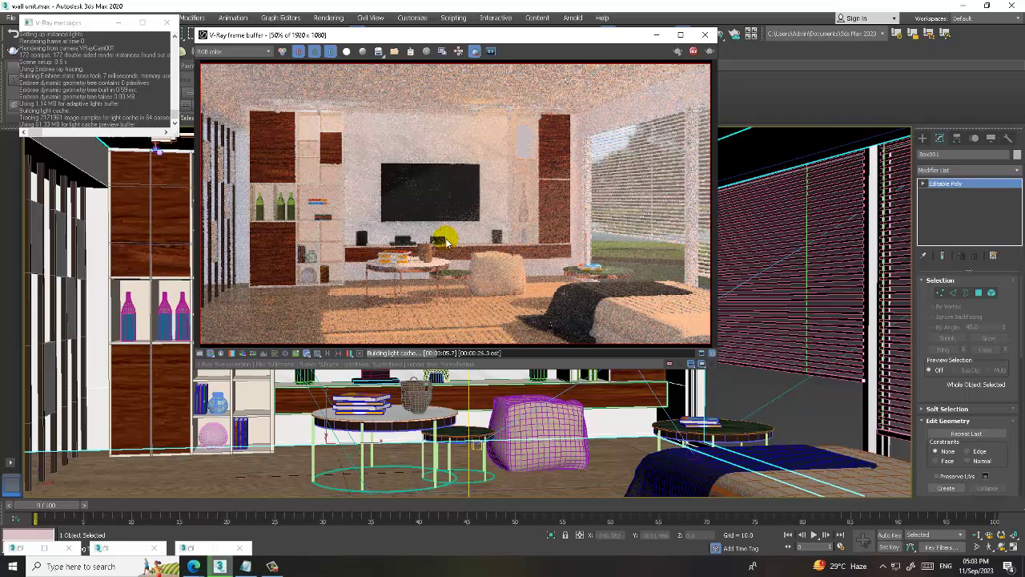
# Close the frame buffer and clear a parameter on the VRayLight001 plane light.
pyautogui.click(705, 34)
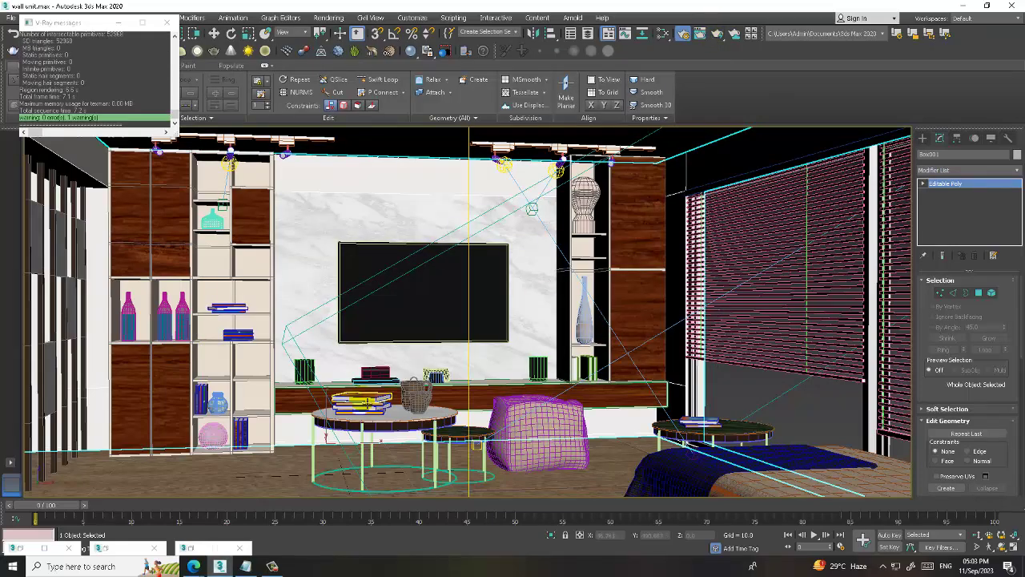
pyautogui.press('p')
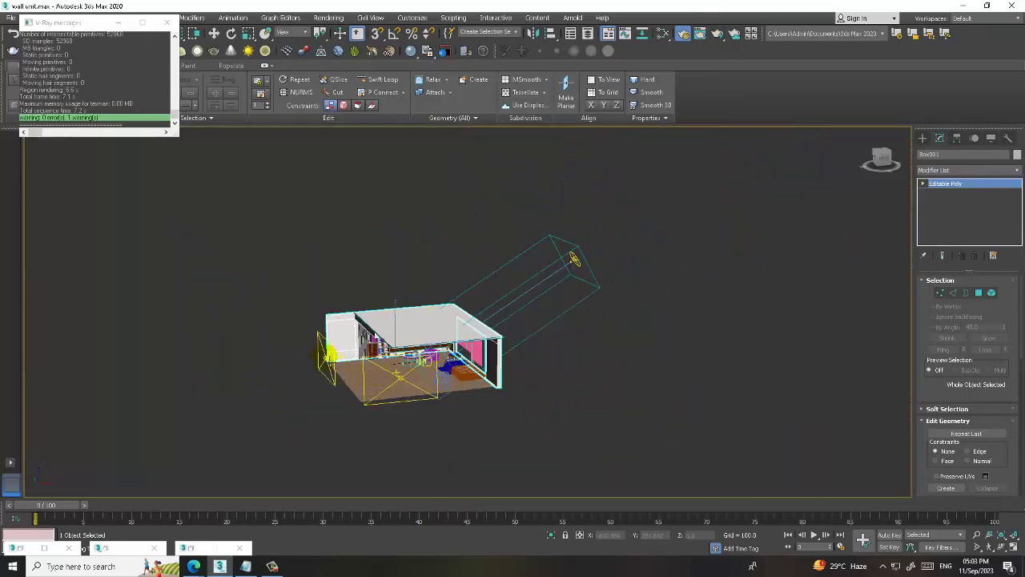
pyautogui.click(327, 353)
pyautogui.rightClick(961, 323)
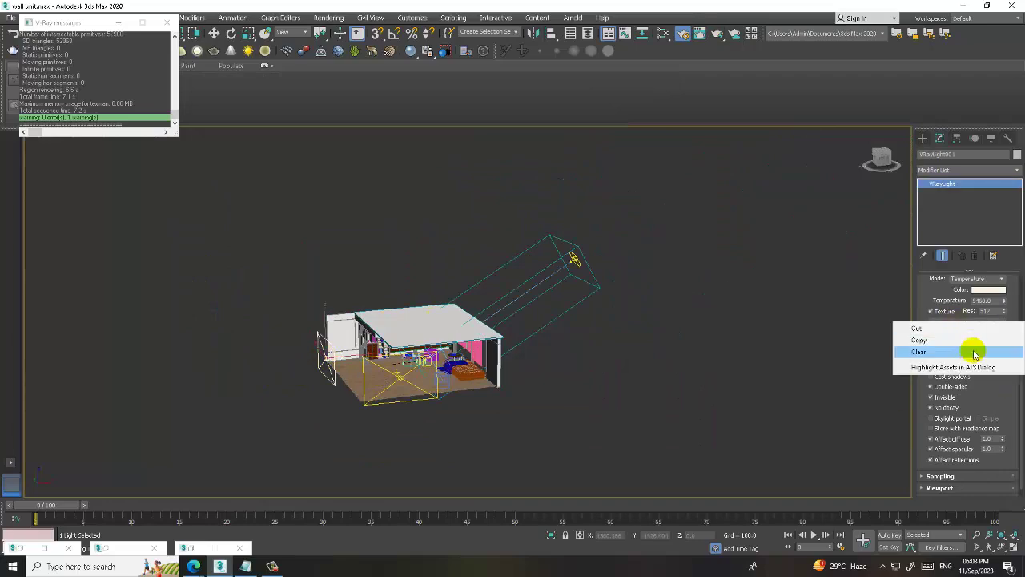
pyautogui.click(975, 353)
# Restore the full-size camera viewport and render the living room again.
pyautogui.hotkey('alt', 'w')
pyautogui.click(580, 420)
pyautogui.hotkey('alt', 'w')
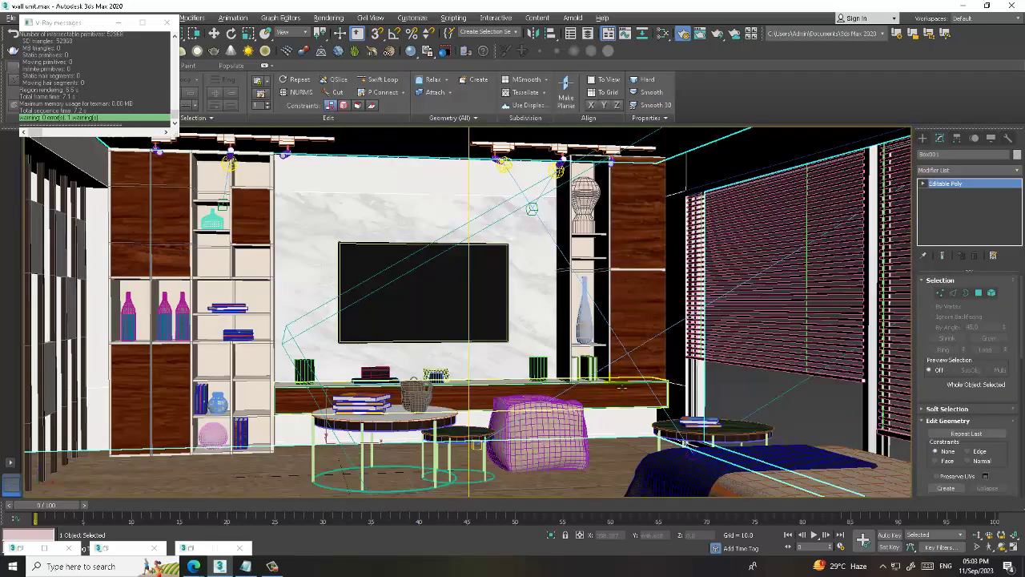
pyautogui.hotkey('shift', 'q')
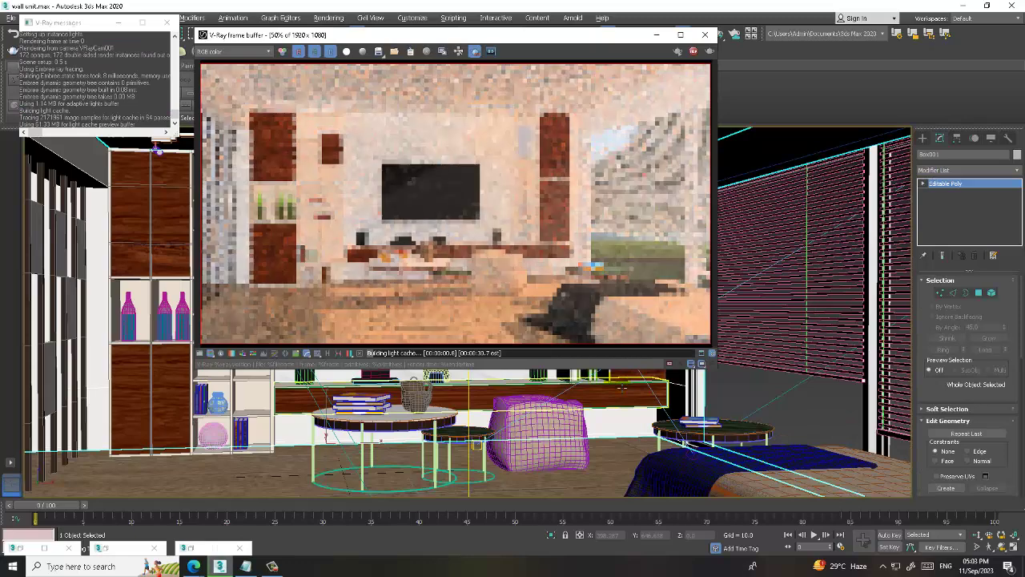
# Set the VRayLight001 window light's Multiplier to 1.0 and start a new V-Ray render.
pyautogui.click(704, 34)
pyautogui.click(297, 403)
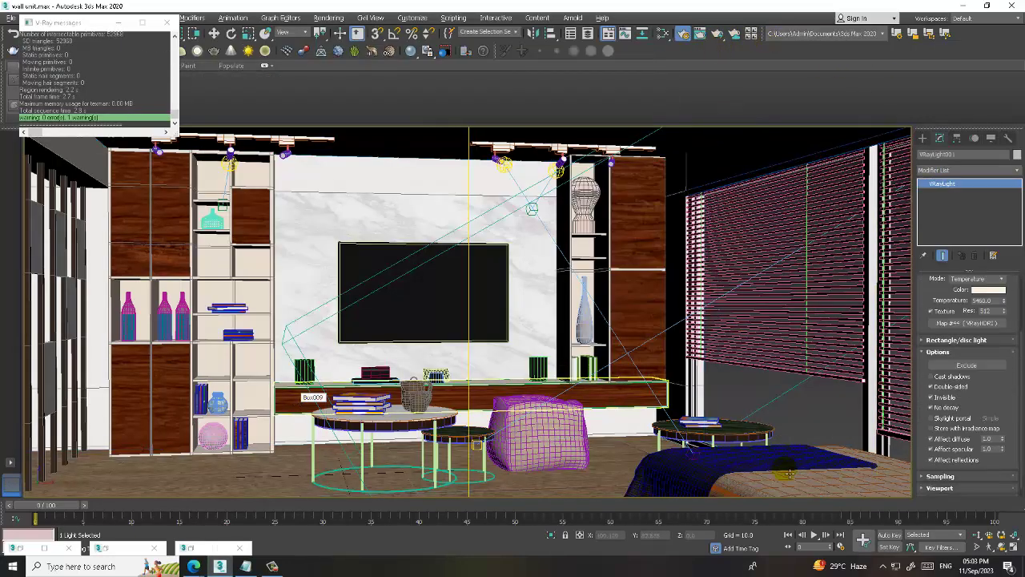
pyautogui.moveTo(941, 294); pyautogui.dragTo(945, 378)
pyautogui.doubleClick(984, 346)
pyautogui.write('1.5')
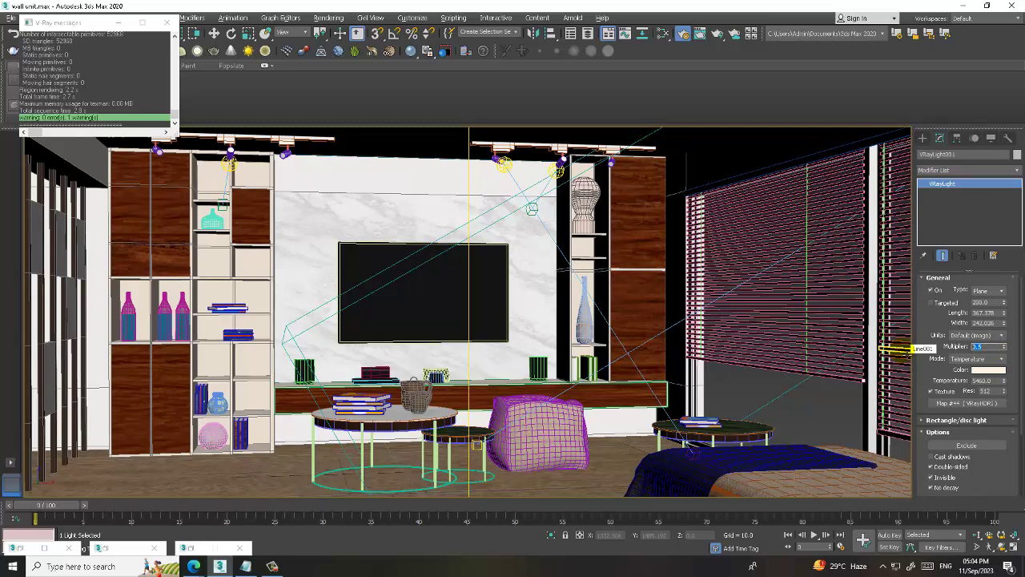
pyautogui.write('1.0')
pyautogui.press('Return')
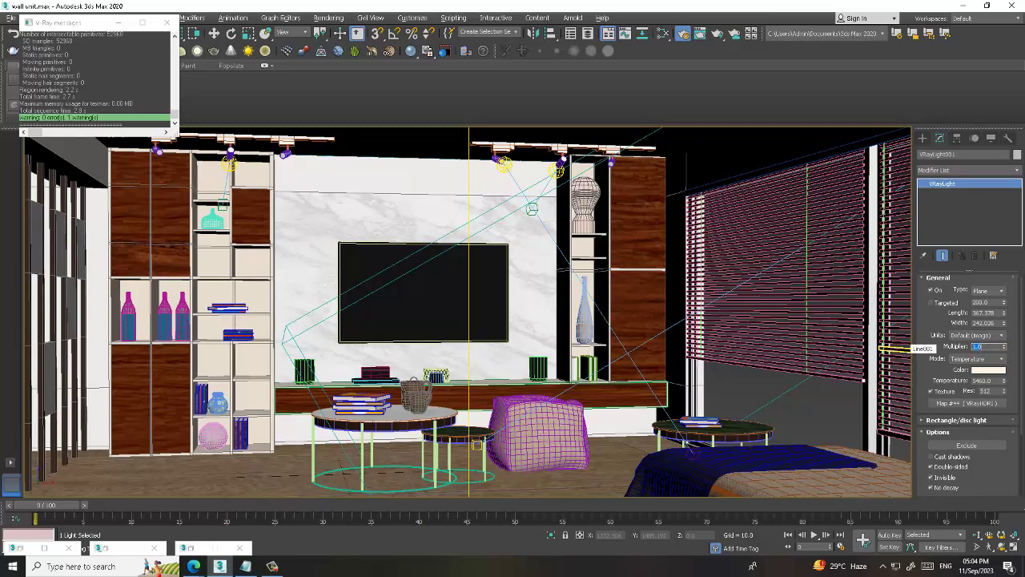
pyautogui.click(583, 342)
pyautogui.hotkey('shift', 'q')
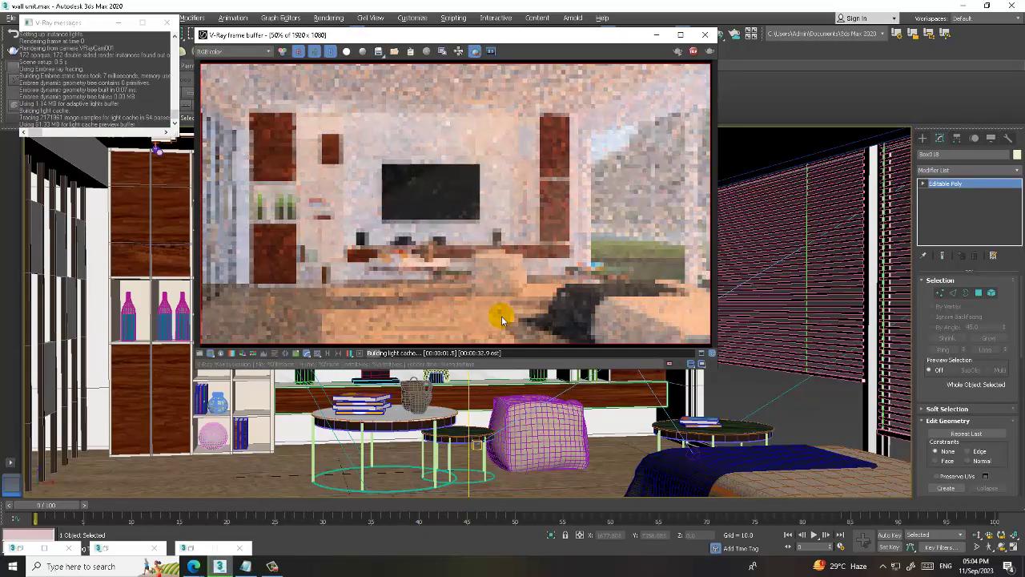
# Let the V-Ray render refine, then switch to the Notepad tutorial notes.
pyautogui.click(273, 567)
pyautogui.click(275, 568)
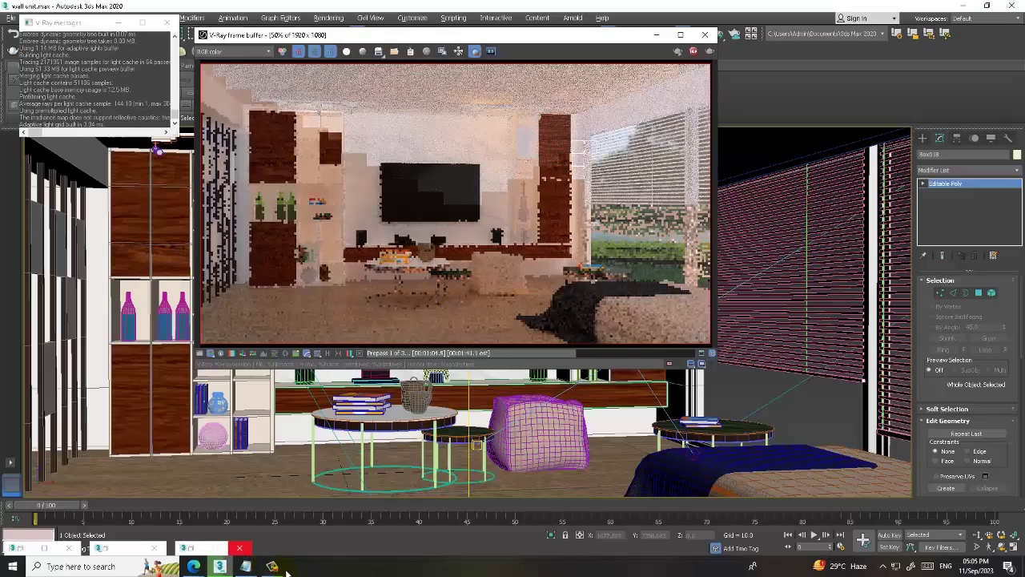
pyautogui.click(279, 569)
pyautogui.click(279, 569)
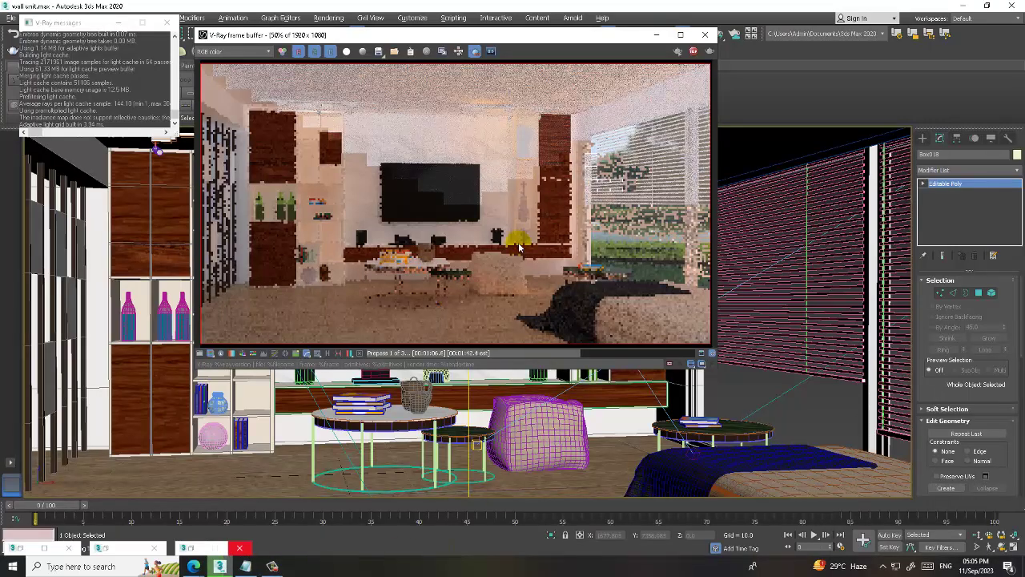
pyautogui.click(245, 566)
# Add a closing 'Thanks for Watching' line to the notes and minimize Notepad.
pyautogui.write('A')
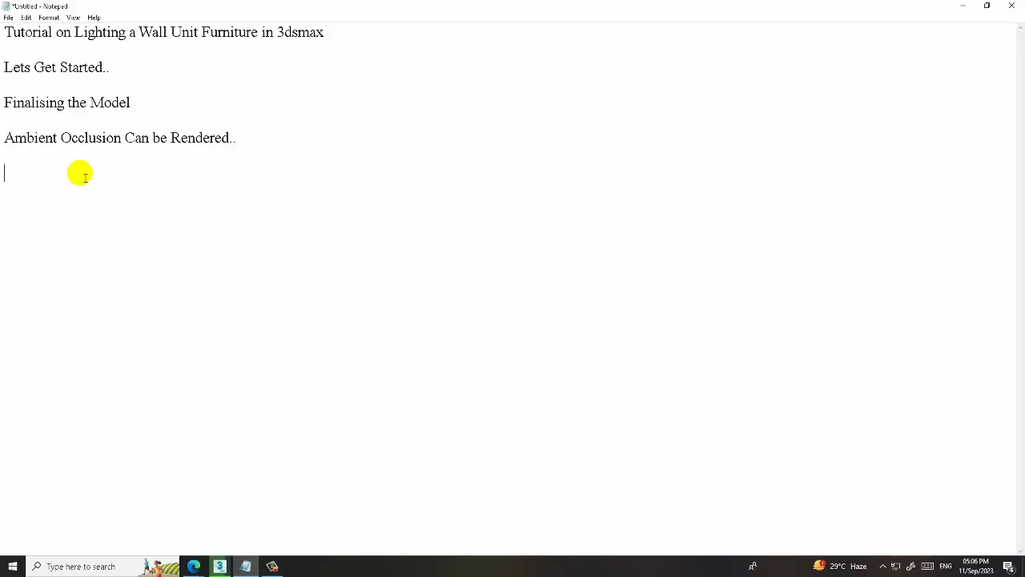
pyautogui.write('Thanks for Watching...')
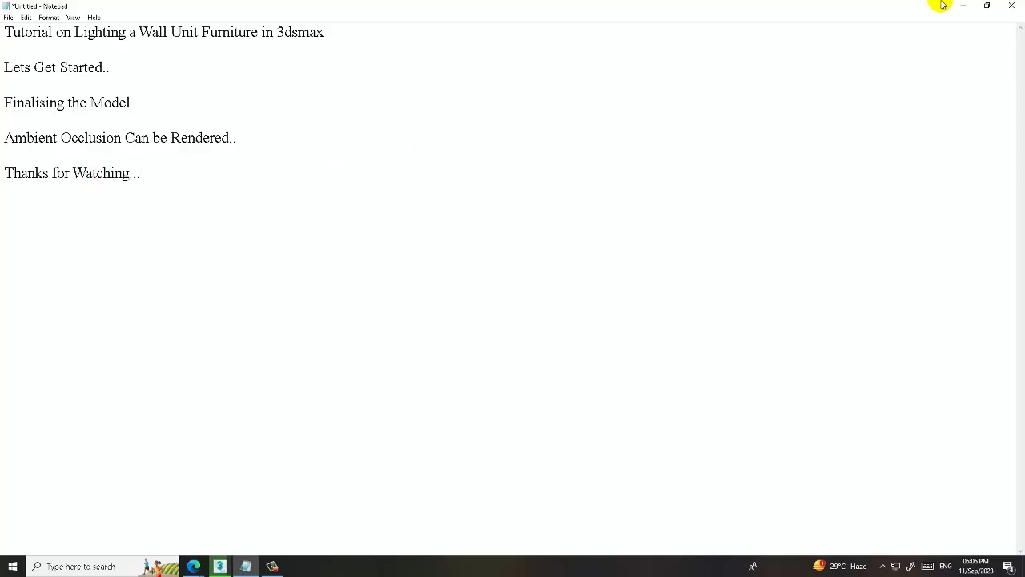
pyautogui.click(963, 6)
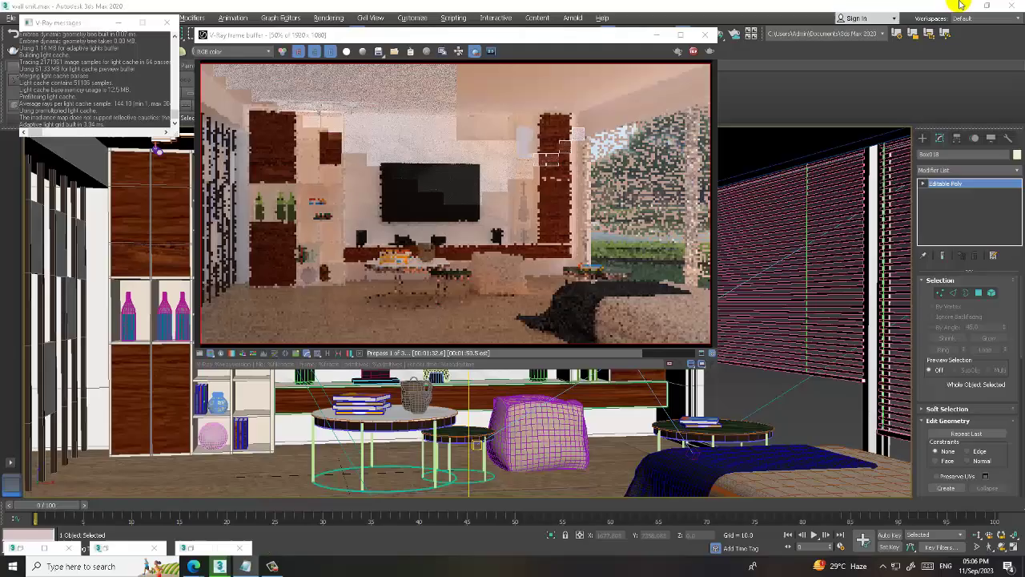